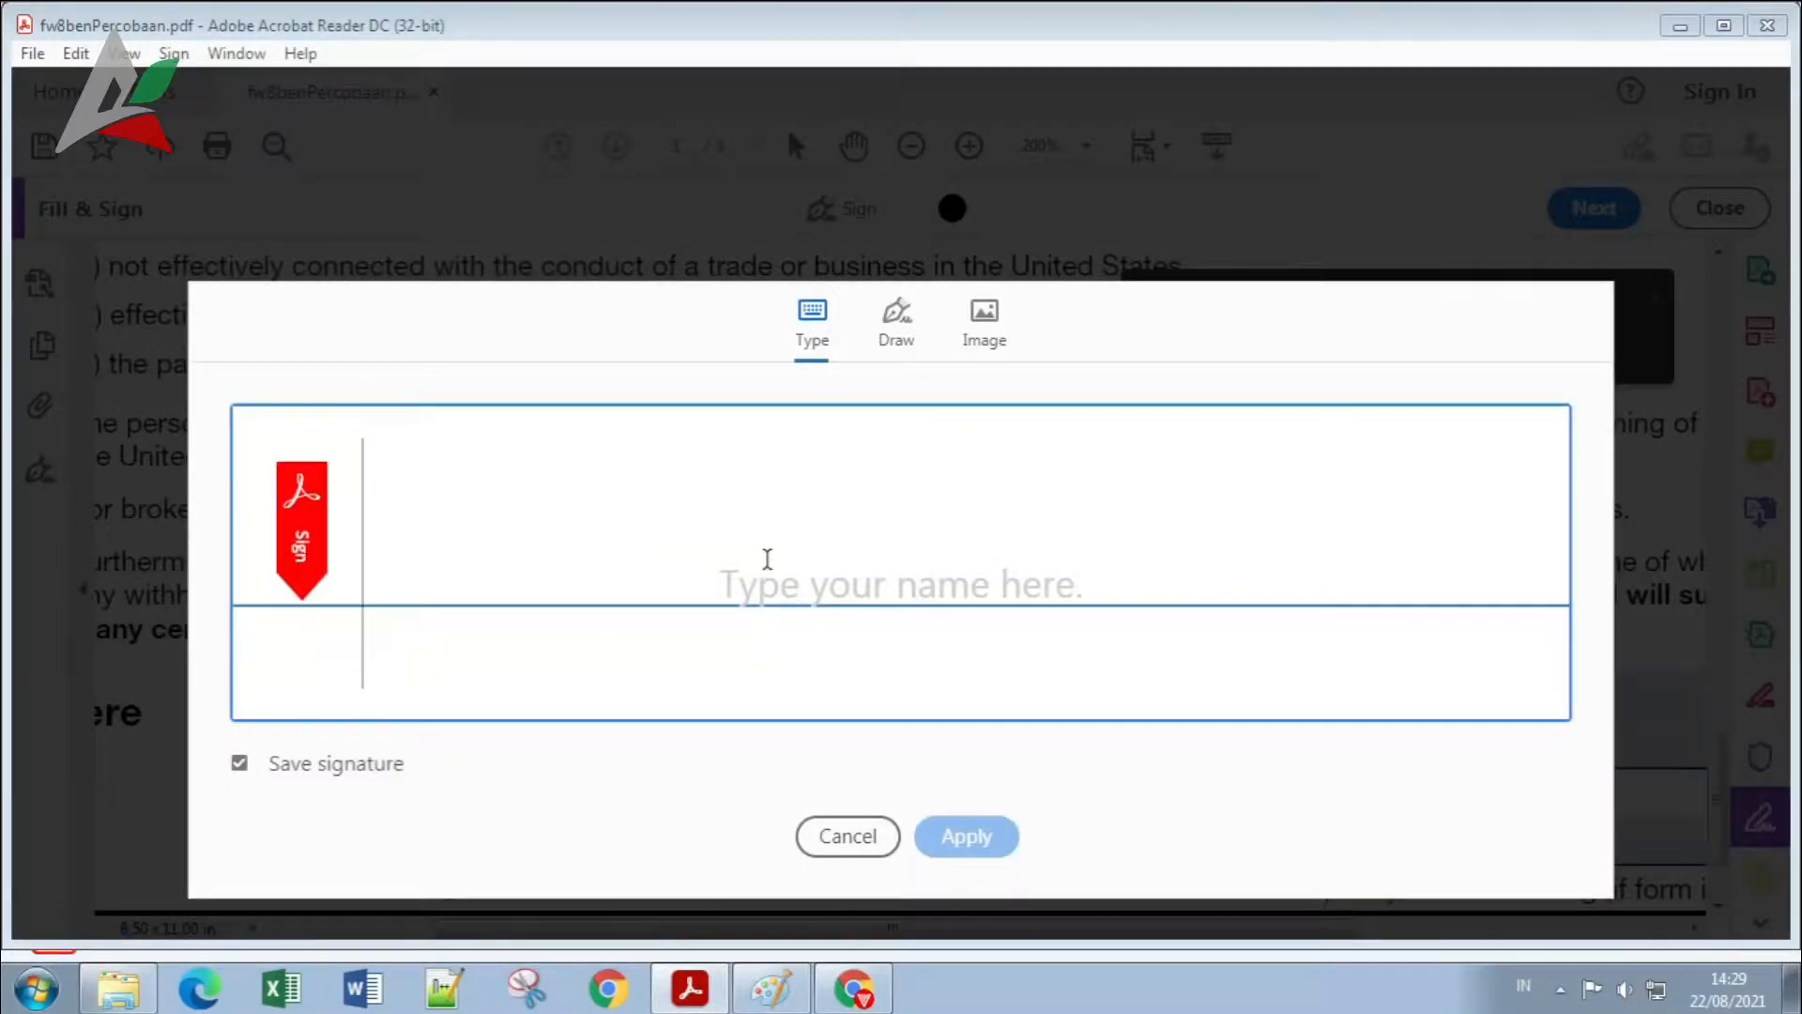
# Step: Draw a handwritten "test" signature with two short strokes beside it, and place it over the beneficial owner's signature field
pyautogui.click(908, 342)
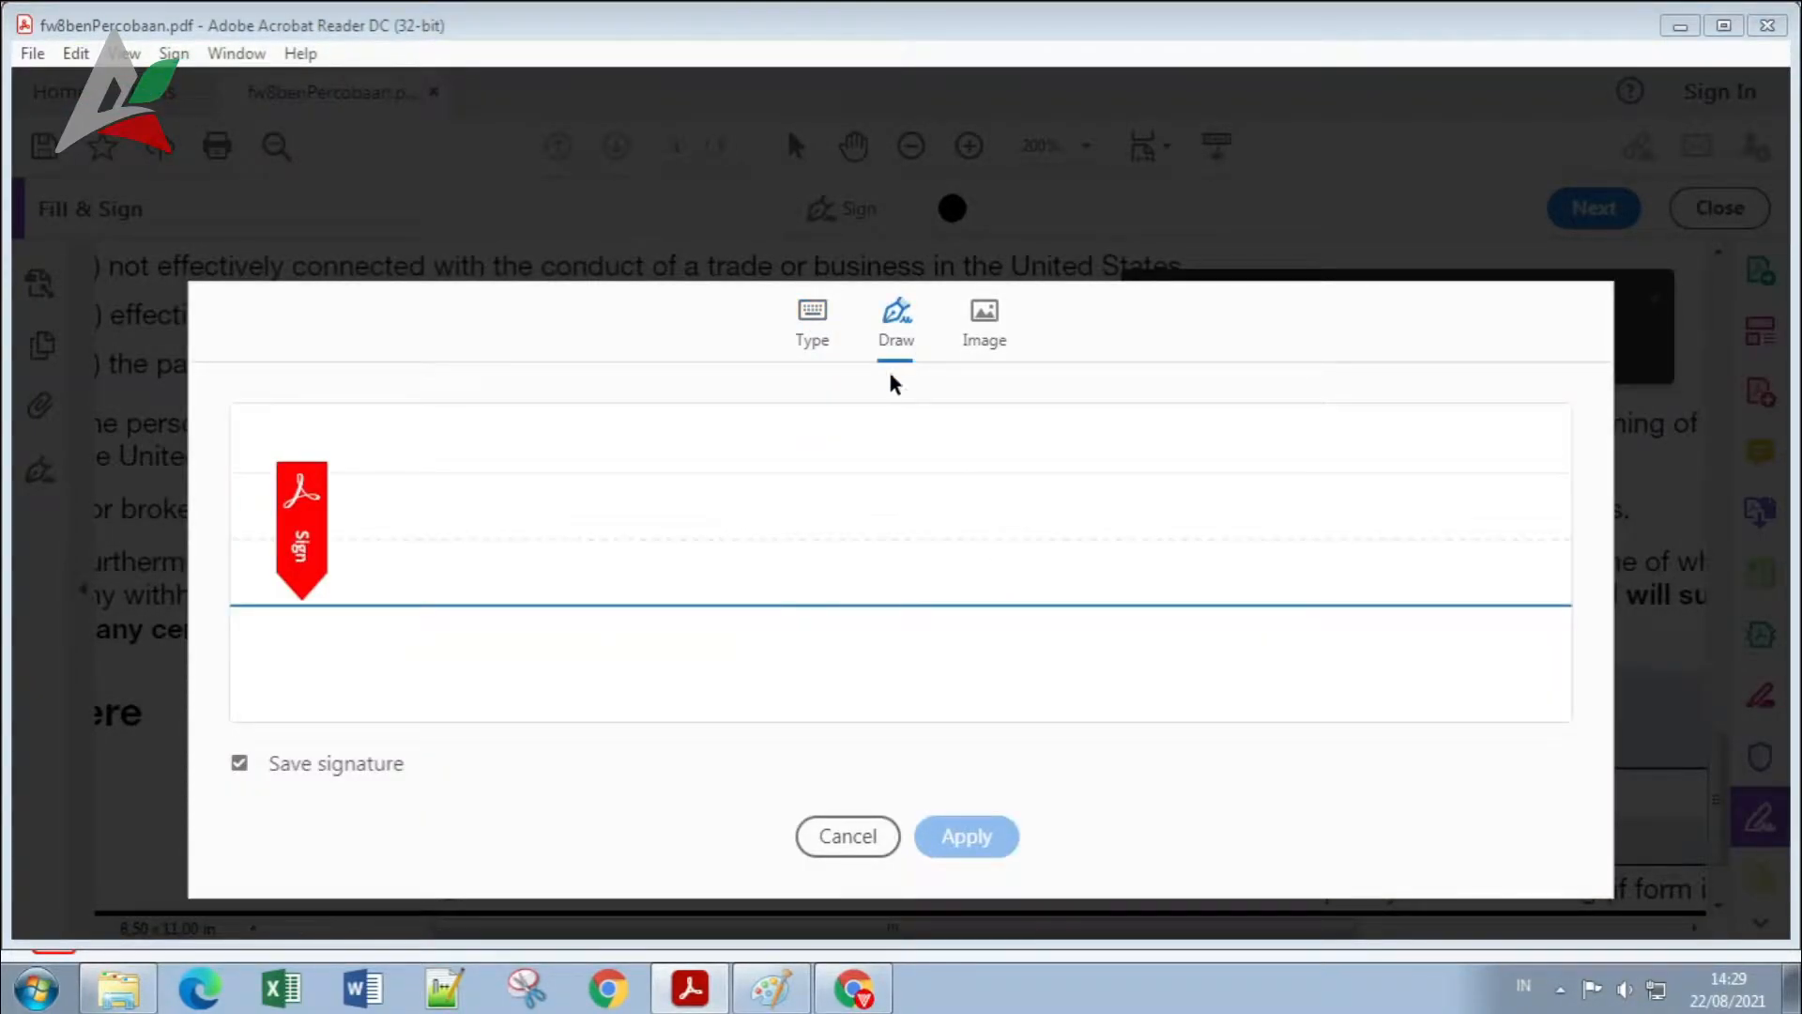
pyautogui.moveTo(632, 425)
pyautogui.mouseDown()
pyautogui.moveTo(700, 692)
pyautogui.moveTo(777, 615)
pyautogui.mouseUp()
pyautogui.moveTo(559, 571); pyautogui.dragTo(704, 530)
pyautogui.moveTo(727, 601)
pyautogui.mouseDown()
pyautogui.moveTo(707, 563)
pyautogui.moveTo(877, 656)
pyautogui.mouseUp()
pyautogui.moveTo(995, 420); pyautogui.dragTo(987, 713)
pyautogui.moveTo(916, 552); pyautogui.dragTo(1271, 481)
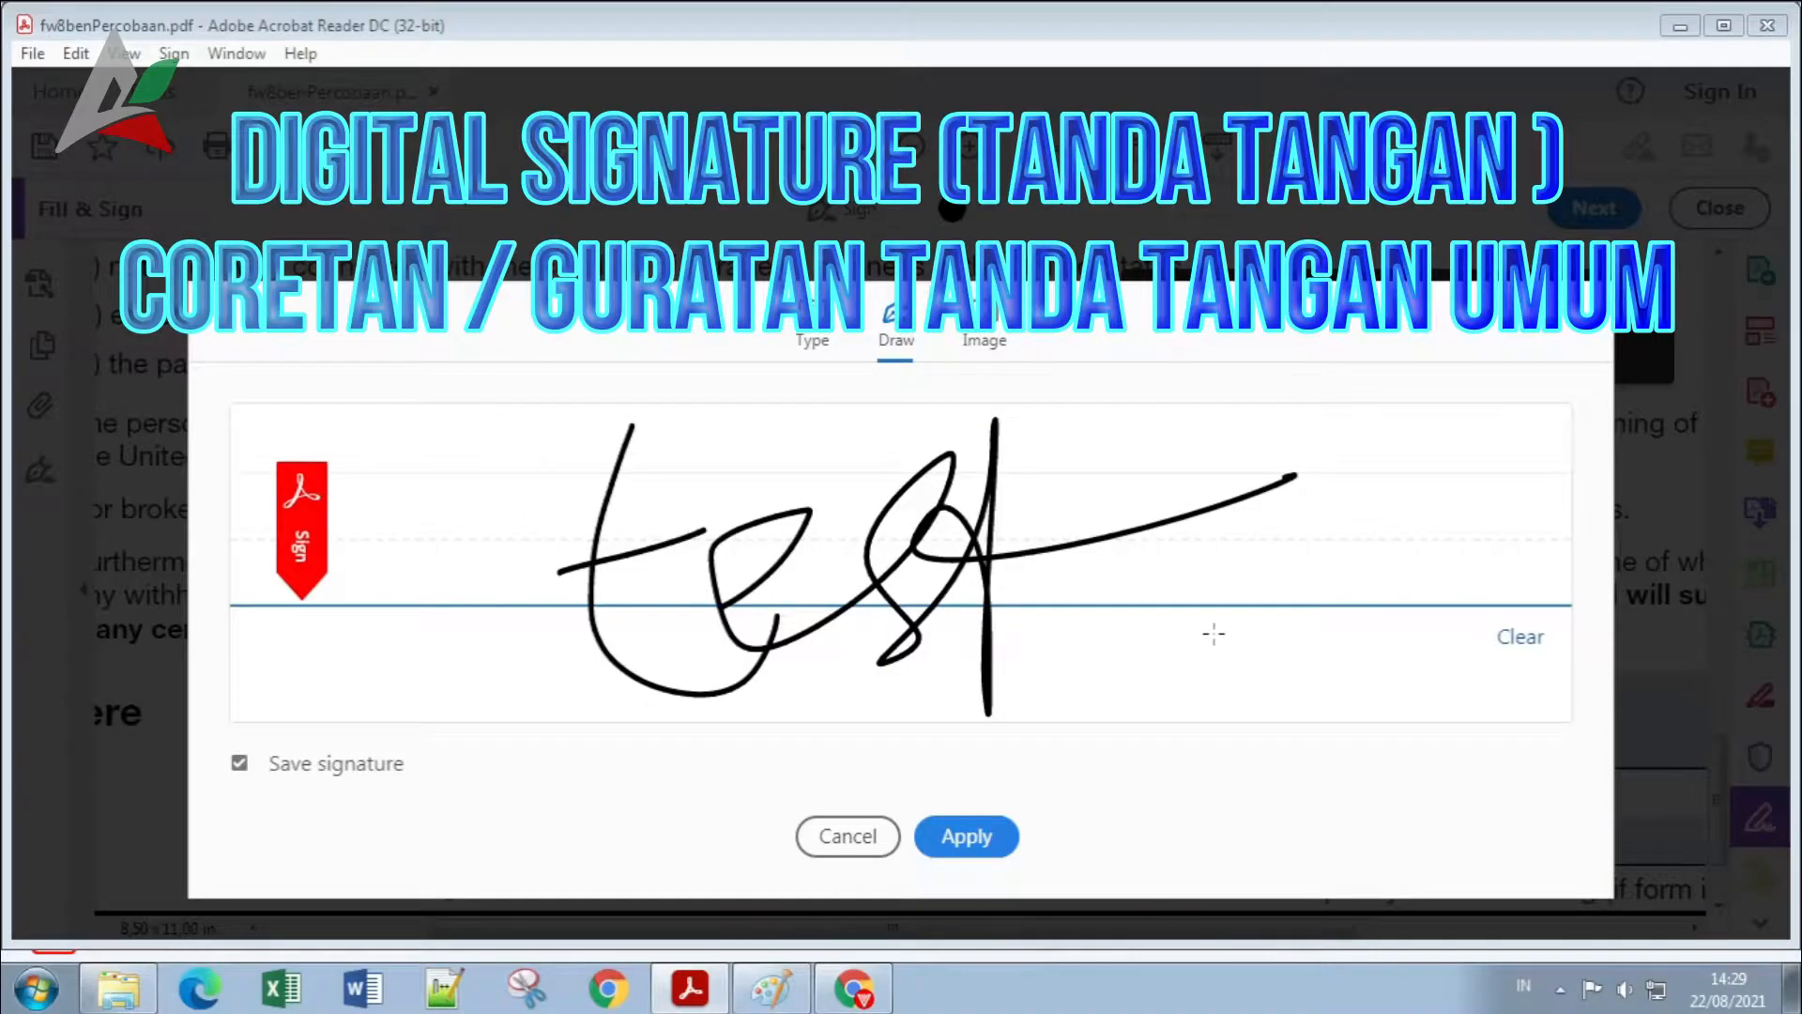
pyautogui.moveTo(1137, 596); pyautogui.dragTo(1232, 561)
pyautogui.moveTo(1164, 617); pyautogui.dragTo(1250, 591)
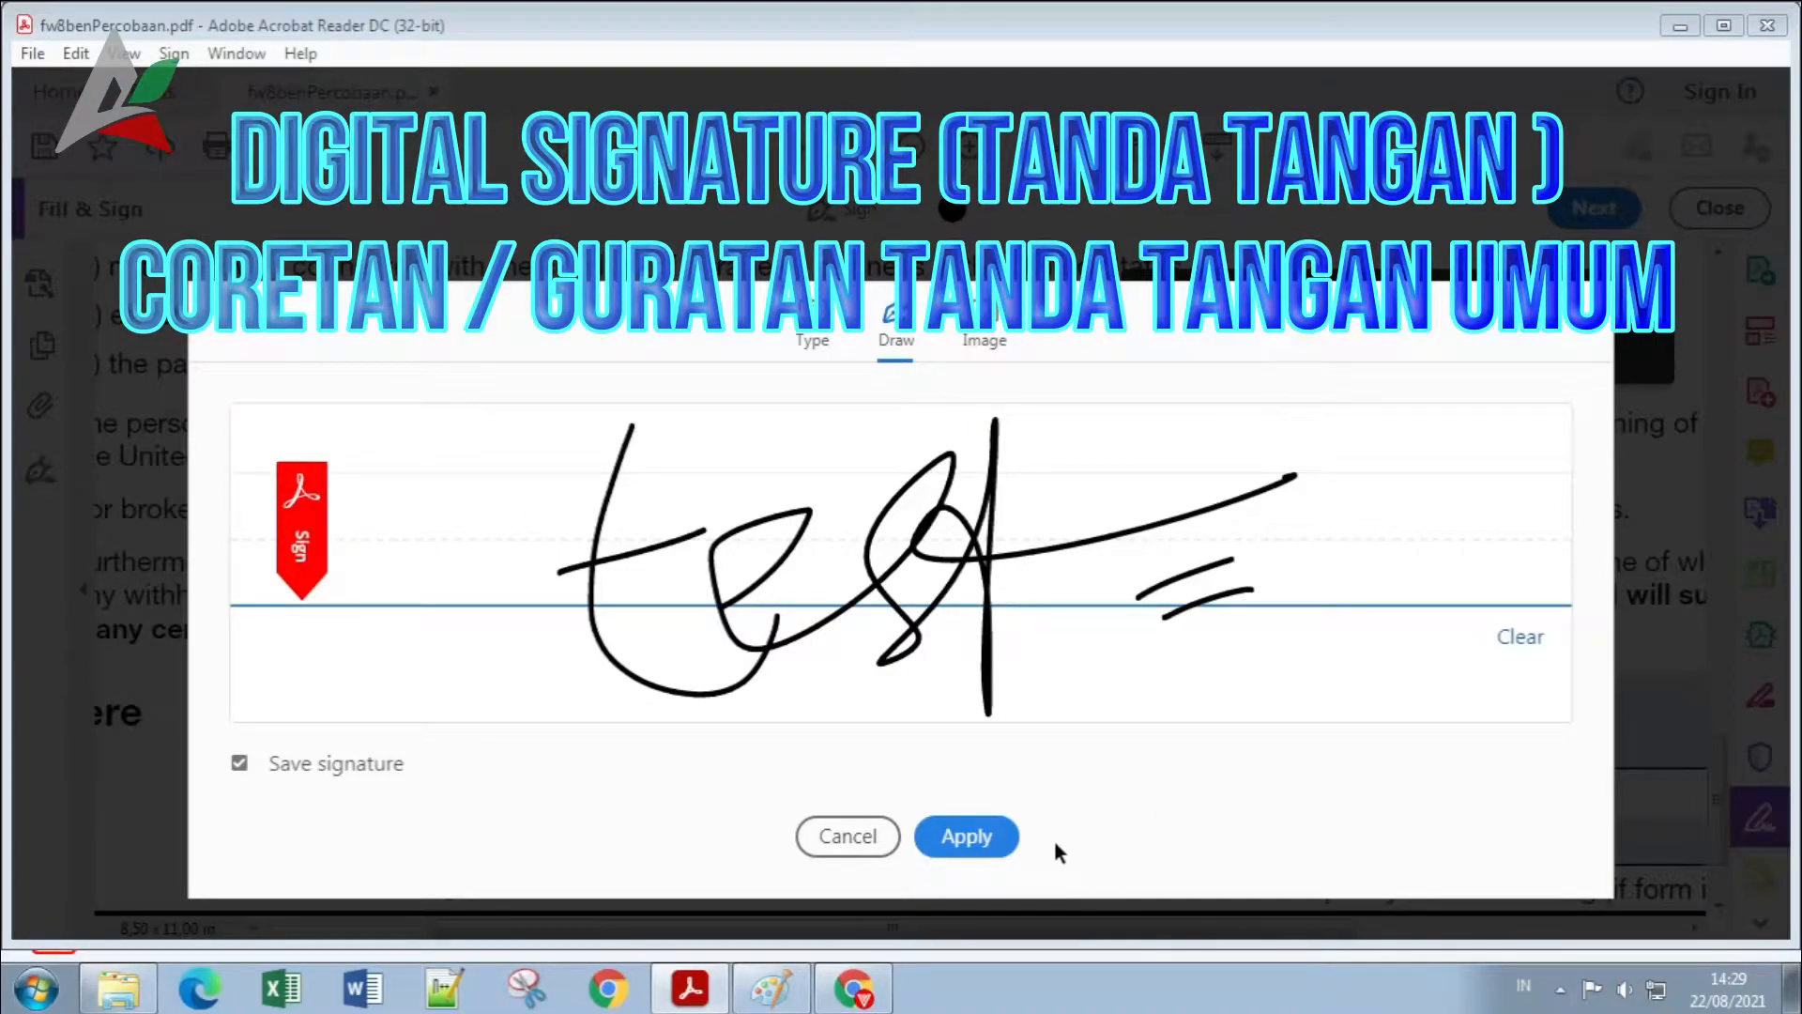
pyautogui.click(1005, 841)
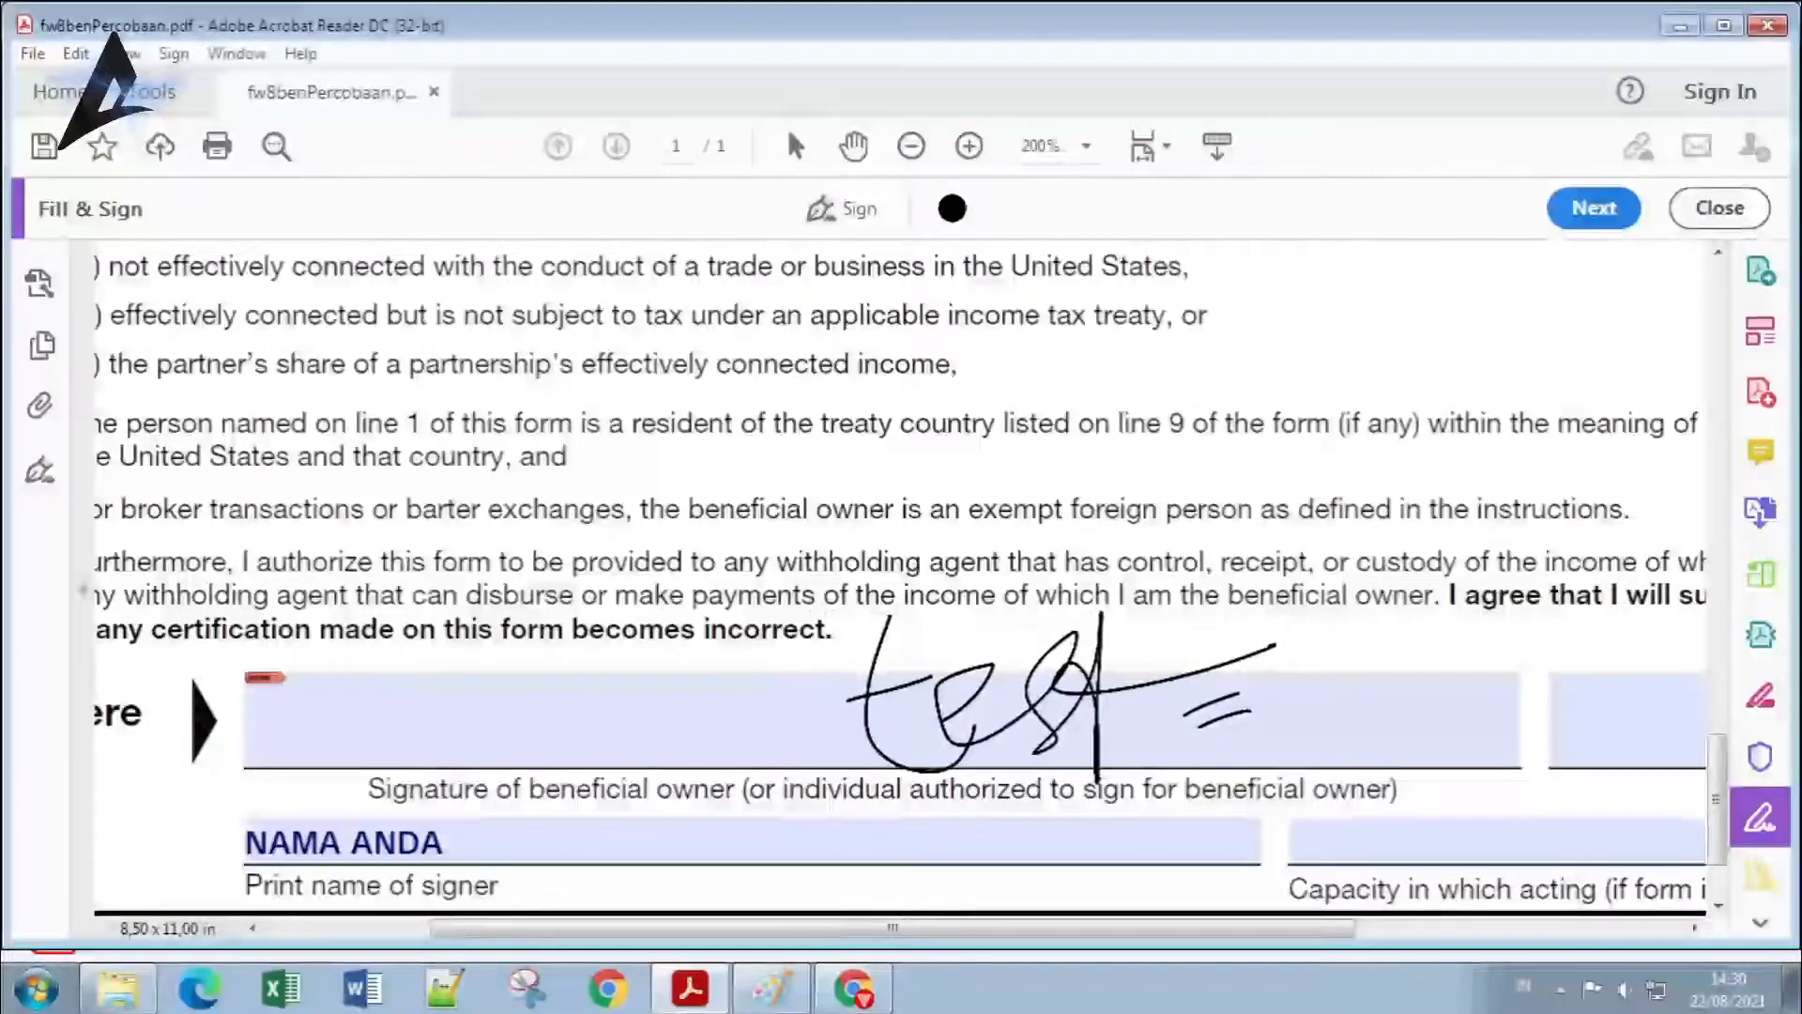
pyautogui.click(1061, 696)
# Step: Start digitally signing the beneficial owner's signature field and choose the existing Digital ID file
pyautogui.click(1348, 719)
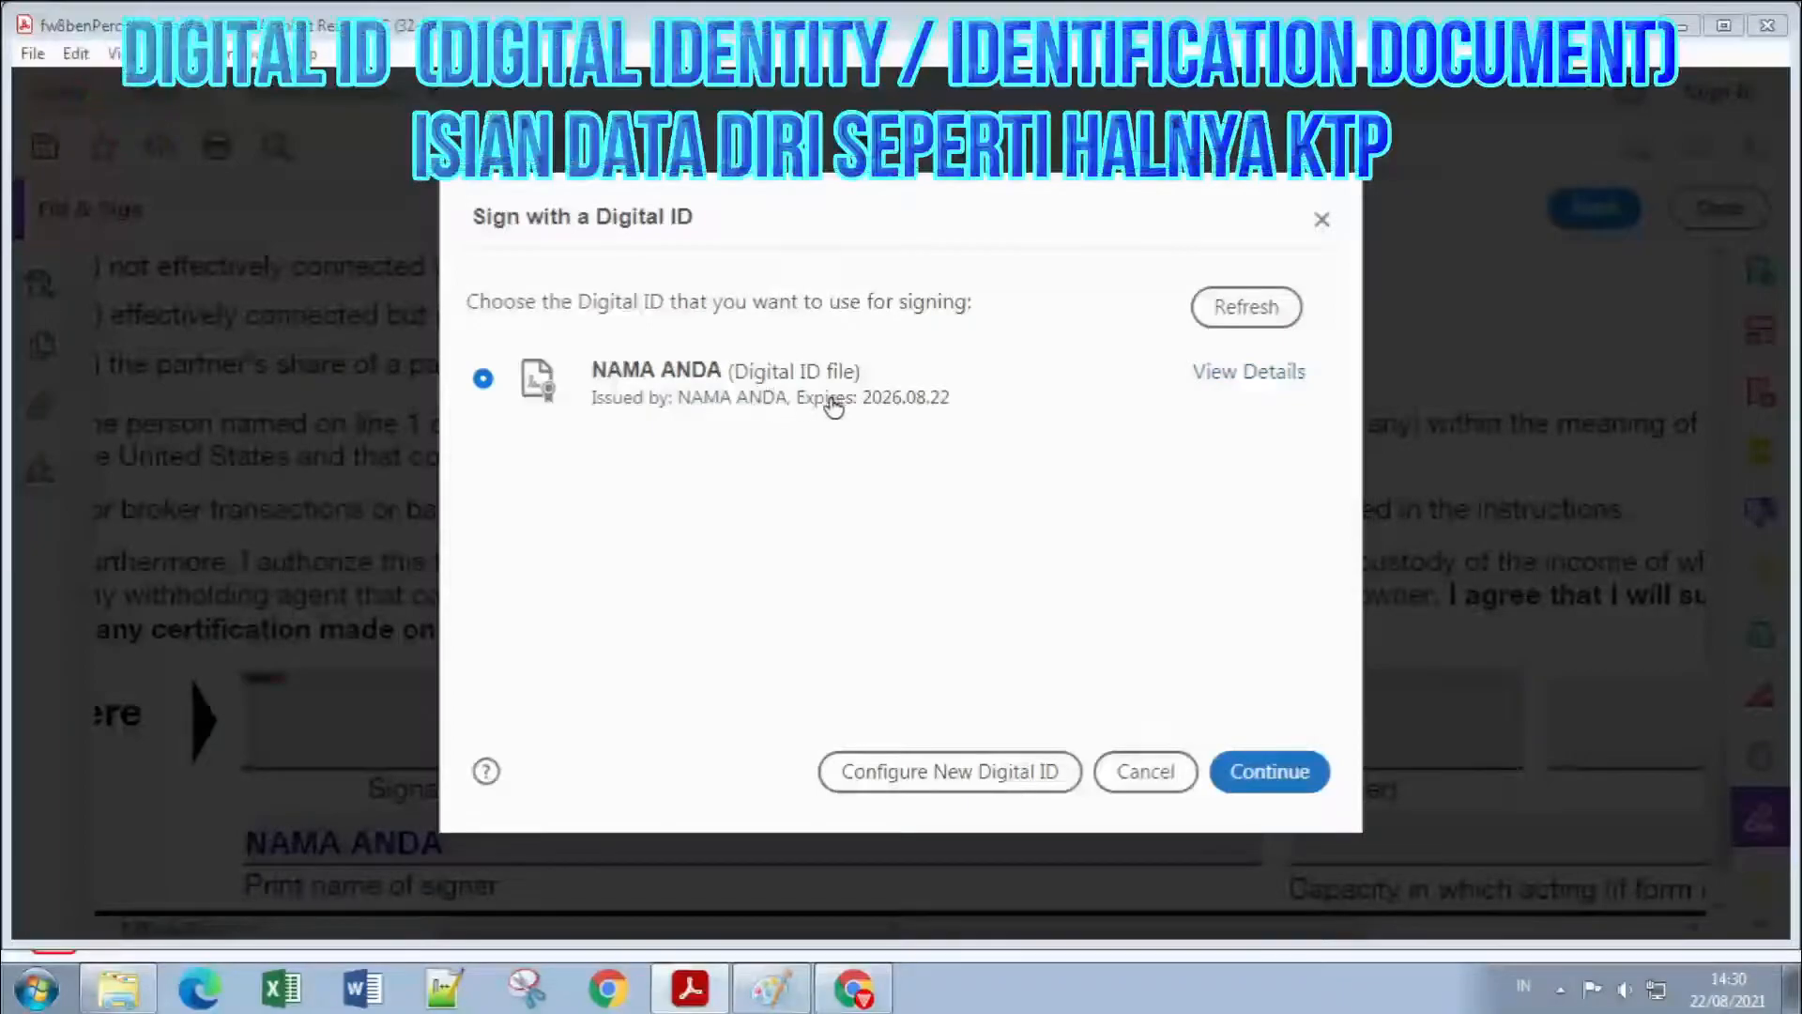
pyautogui.click(756, 376)
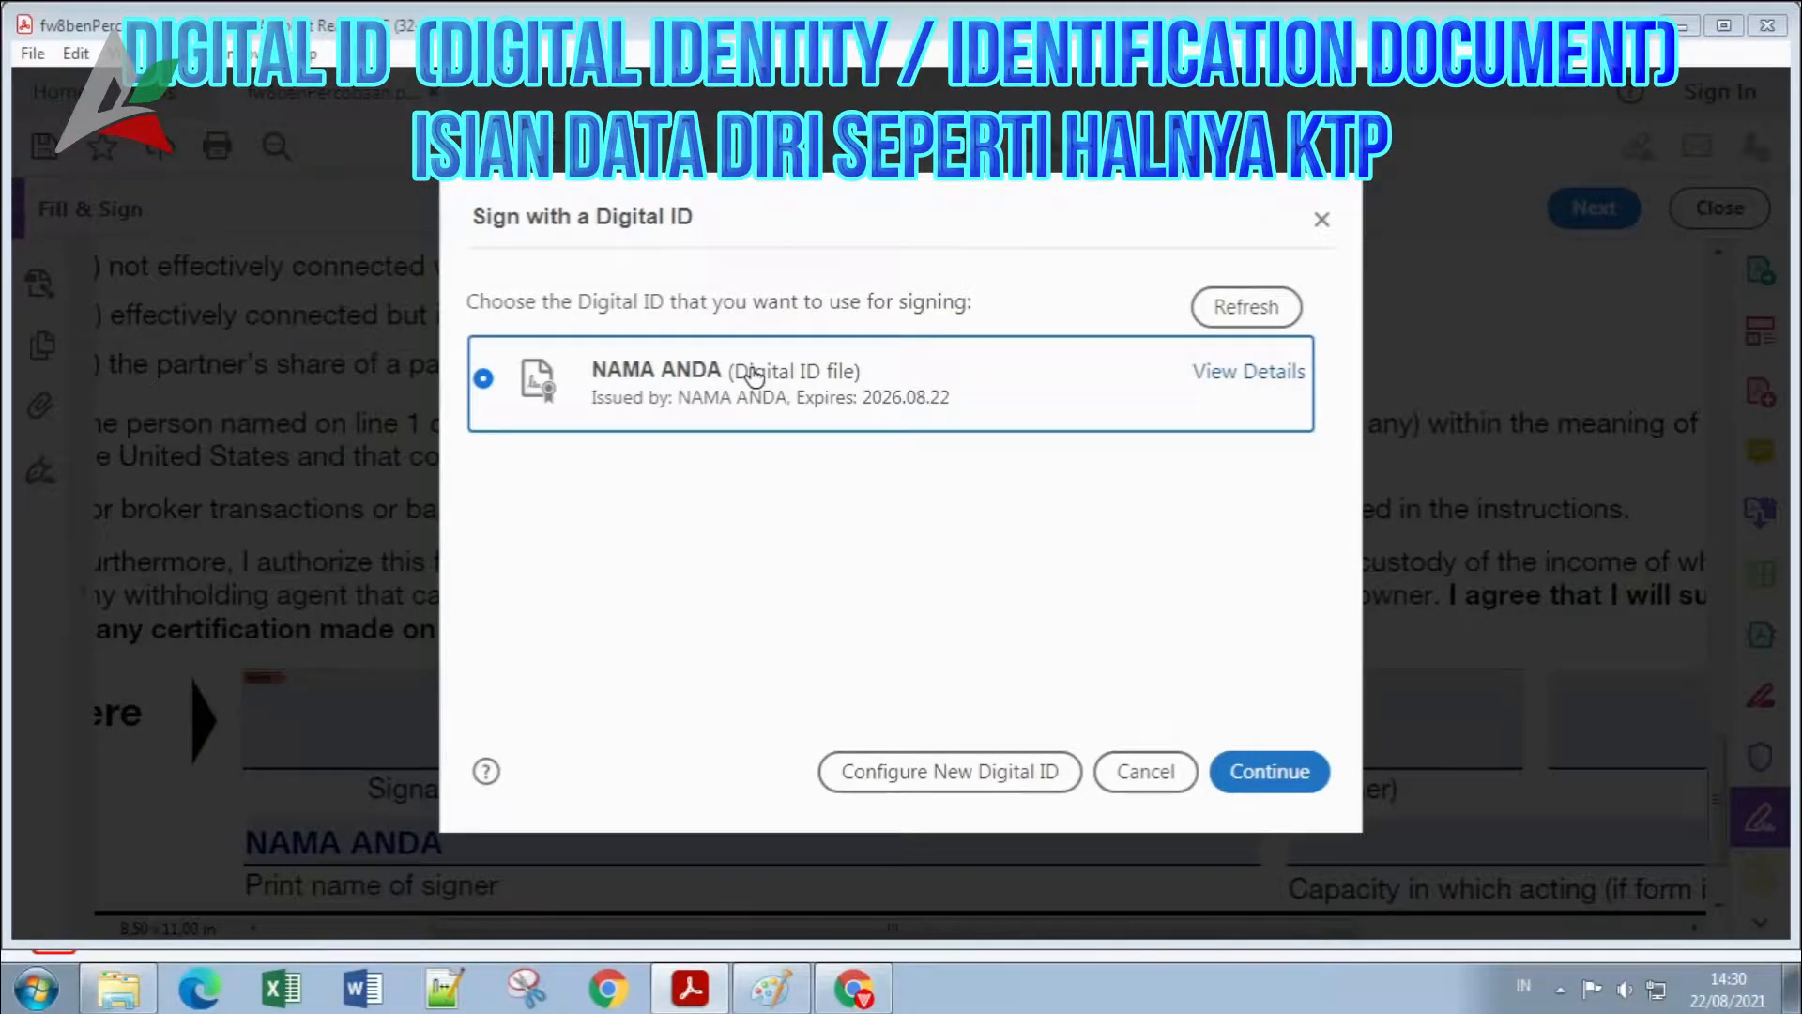
pyautogui.click(1269, 775)
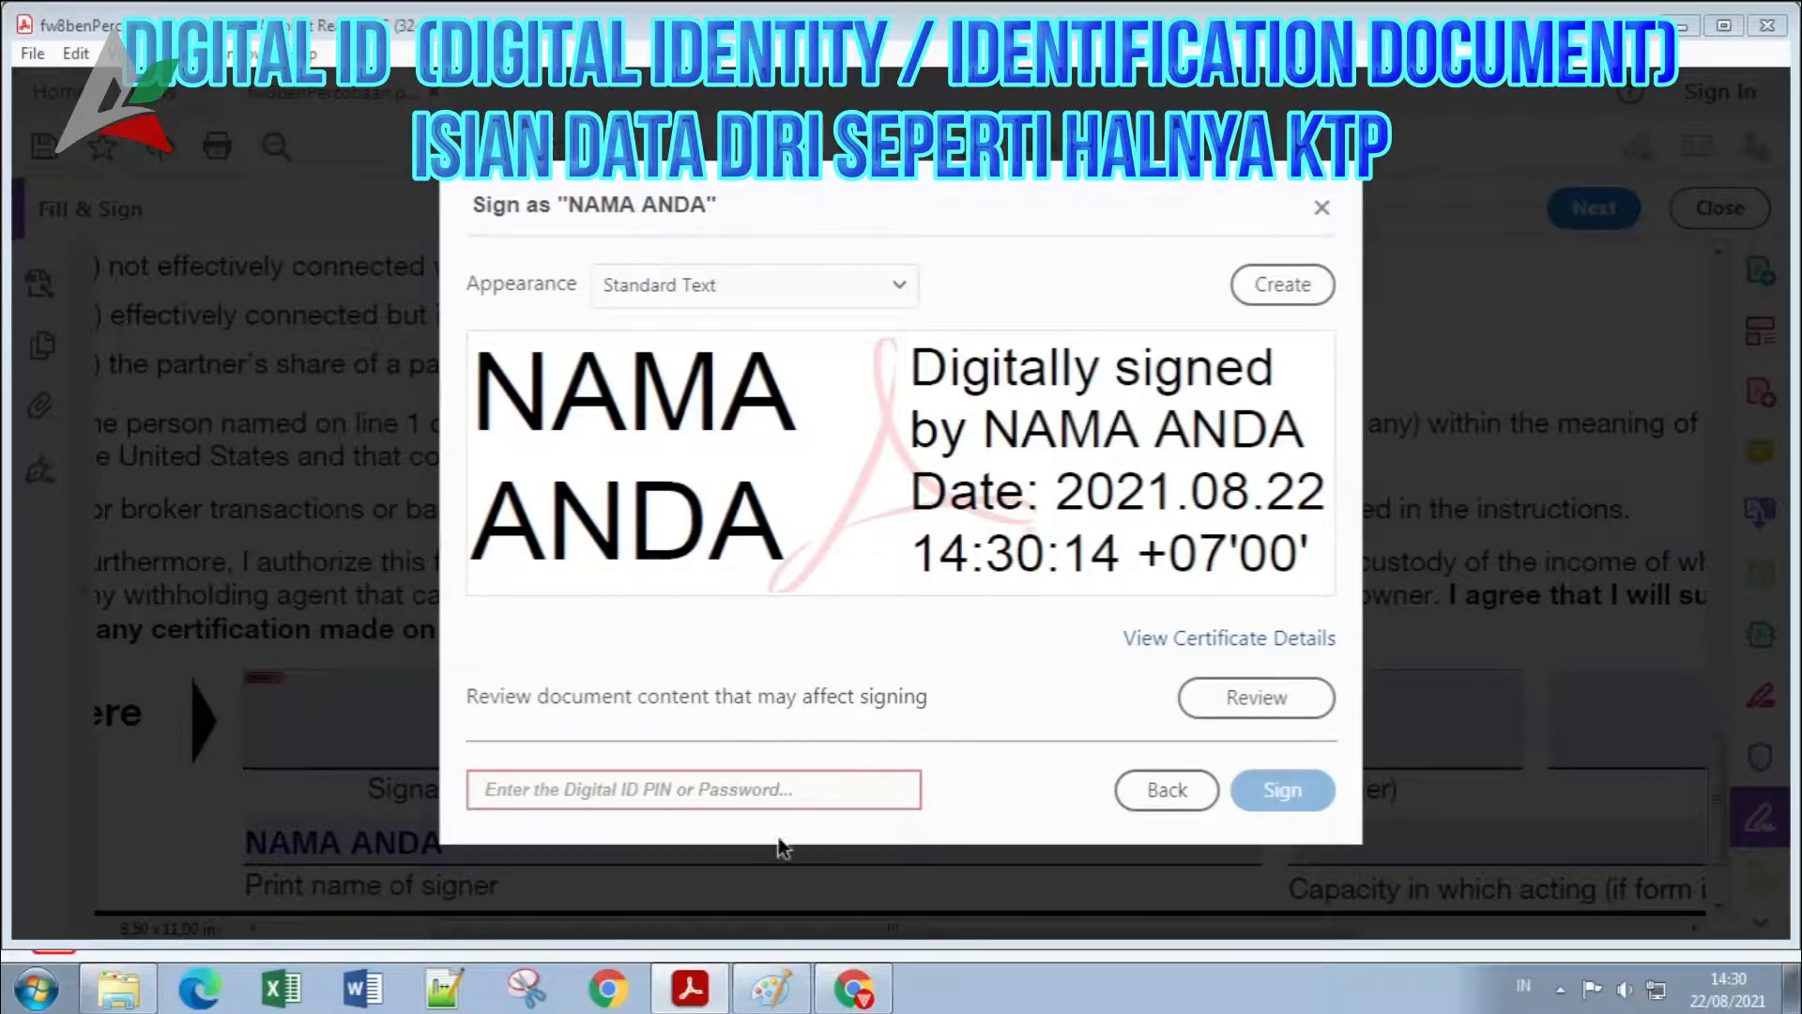
# Step: Copy the password from the Paint note, paste it into the Digital ID PIN or password field, and sign the document
pyautogui.click(769, 987)
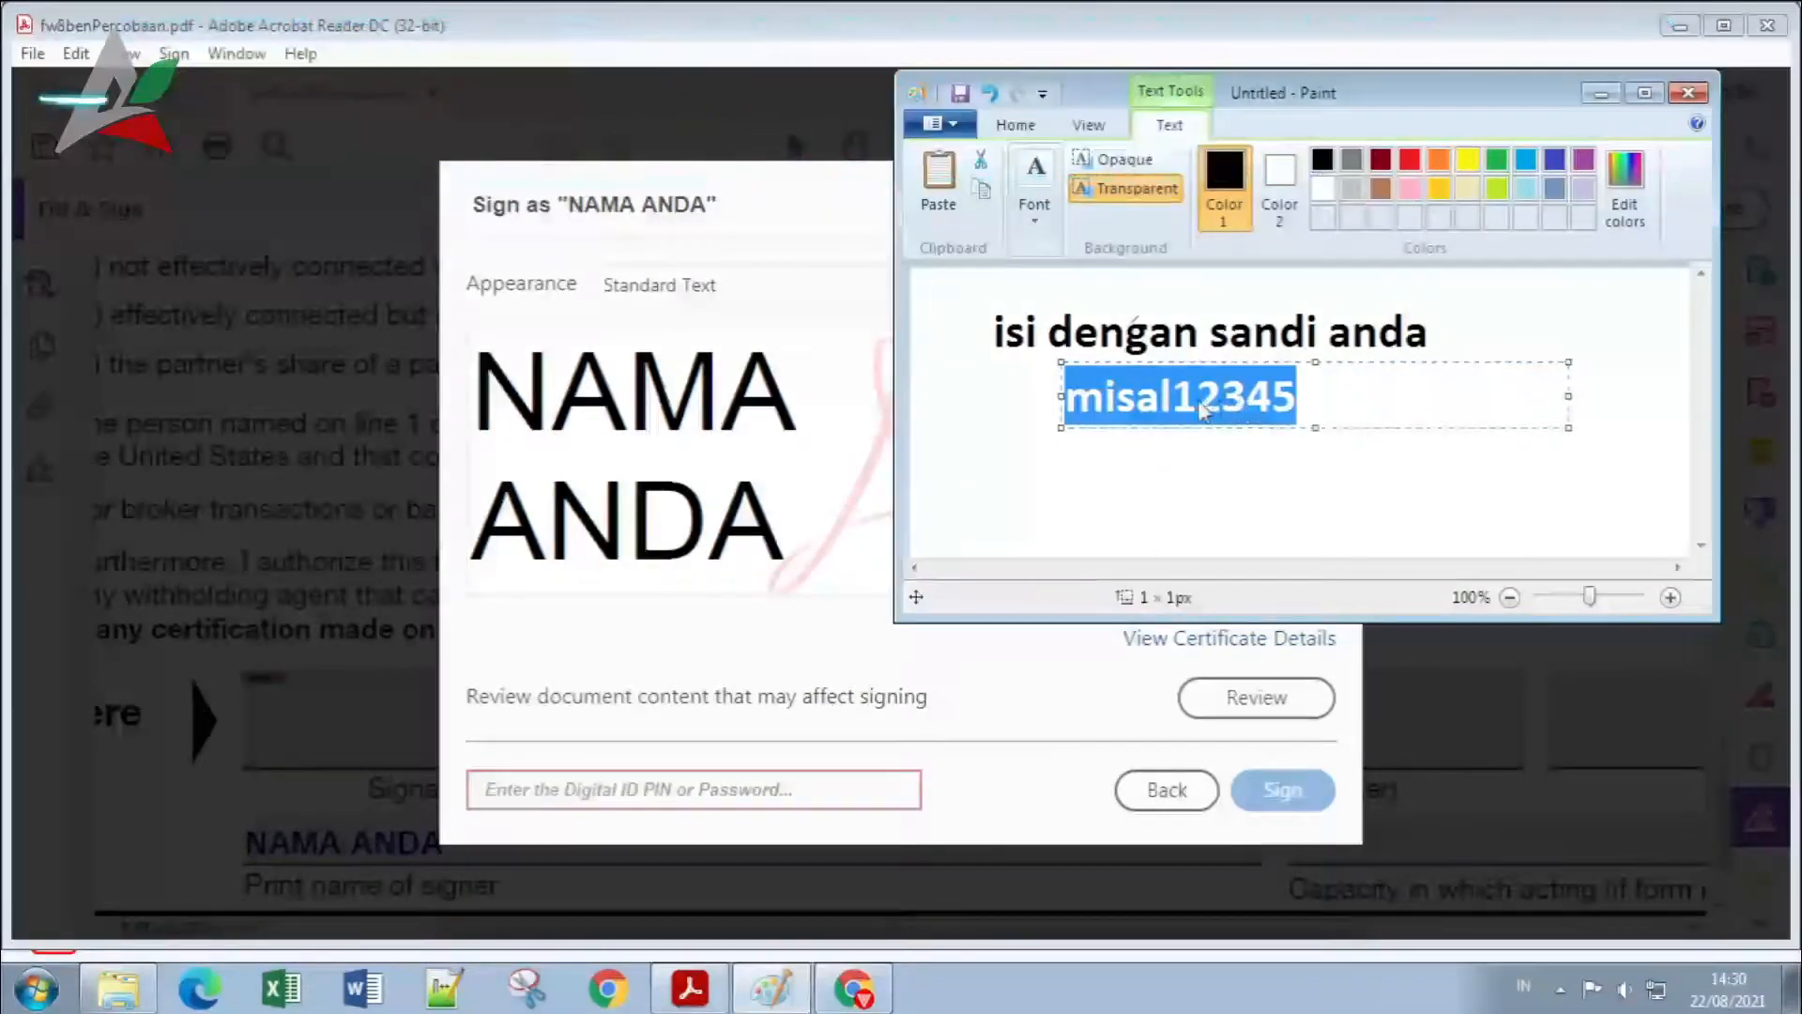
pyautogui.click(1249, 396)
pyautogui.moveTo(1360, 387); pyautogui.dragTo(1062, 396)
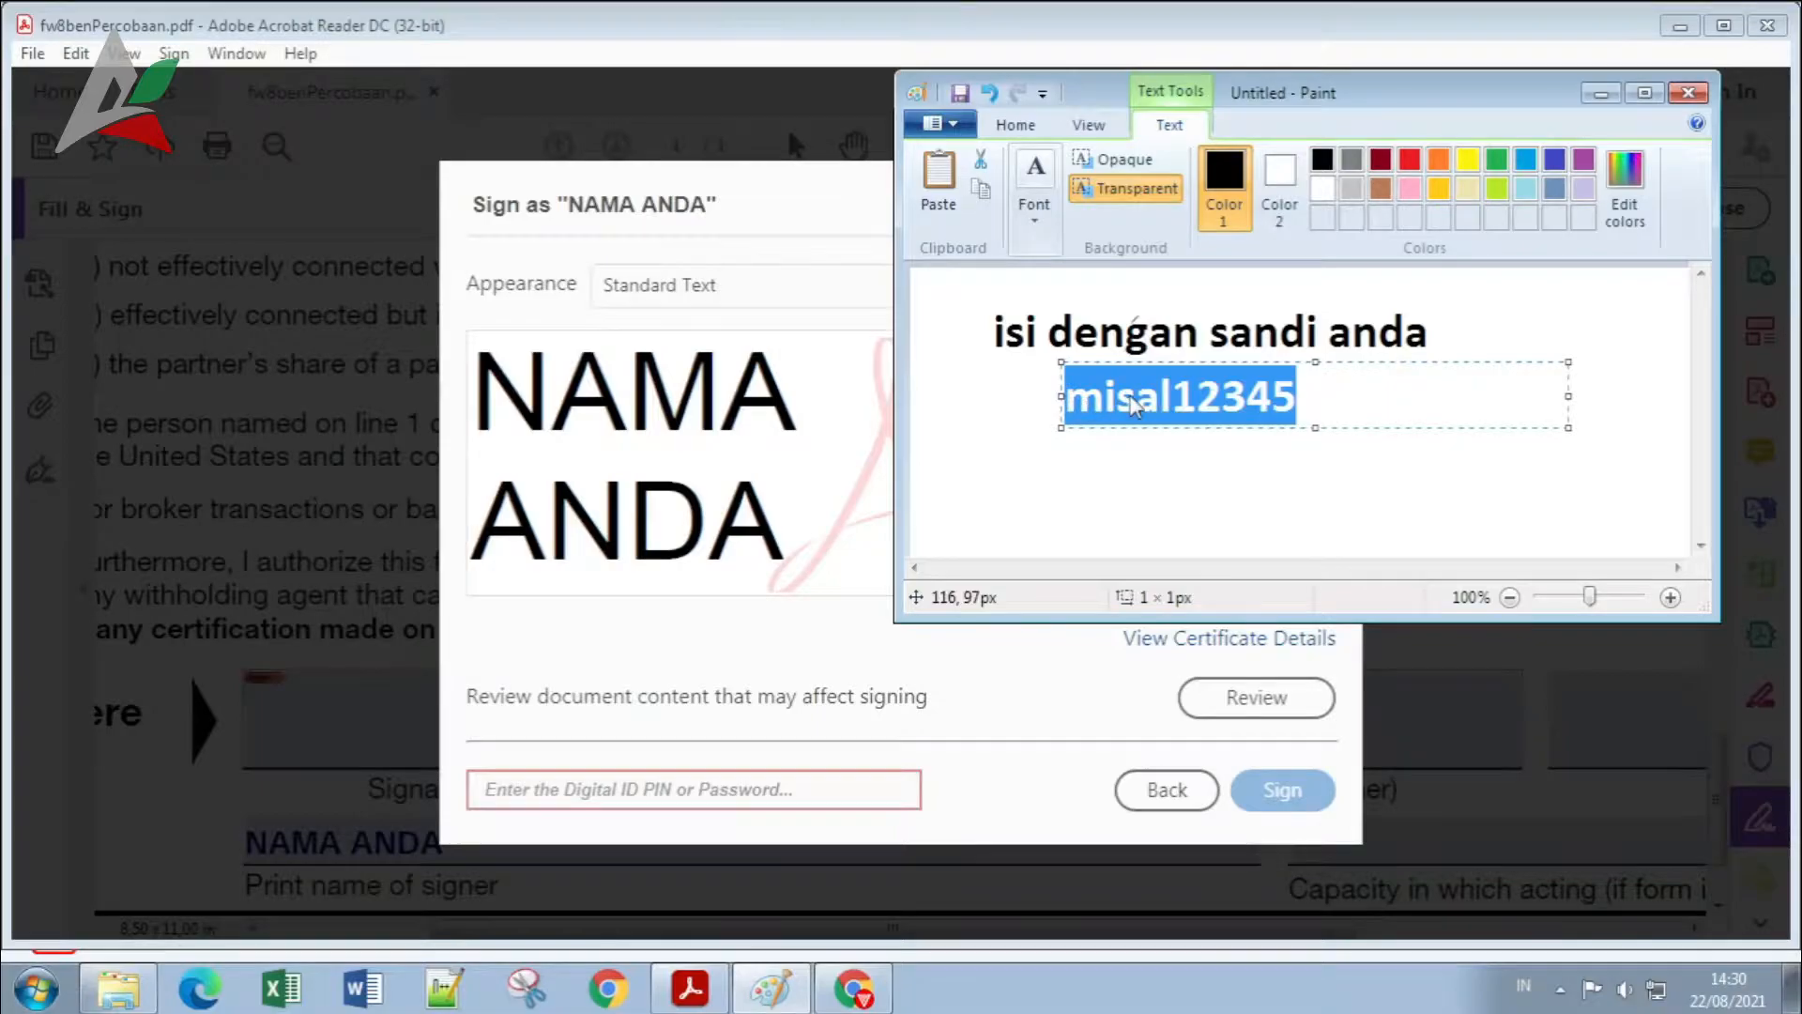
pyautogui.rightClick(1129, 394)
pyautogui.click(1194, 510)
pyautogui.click(789, 790)
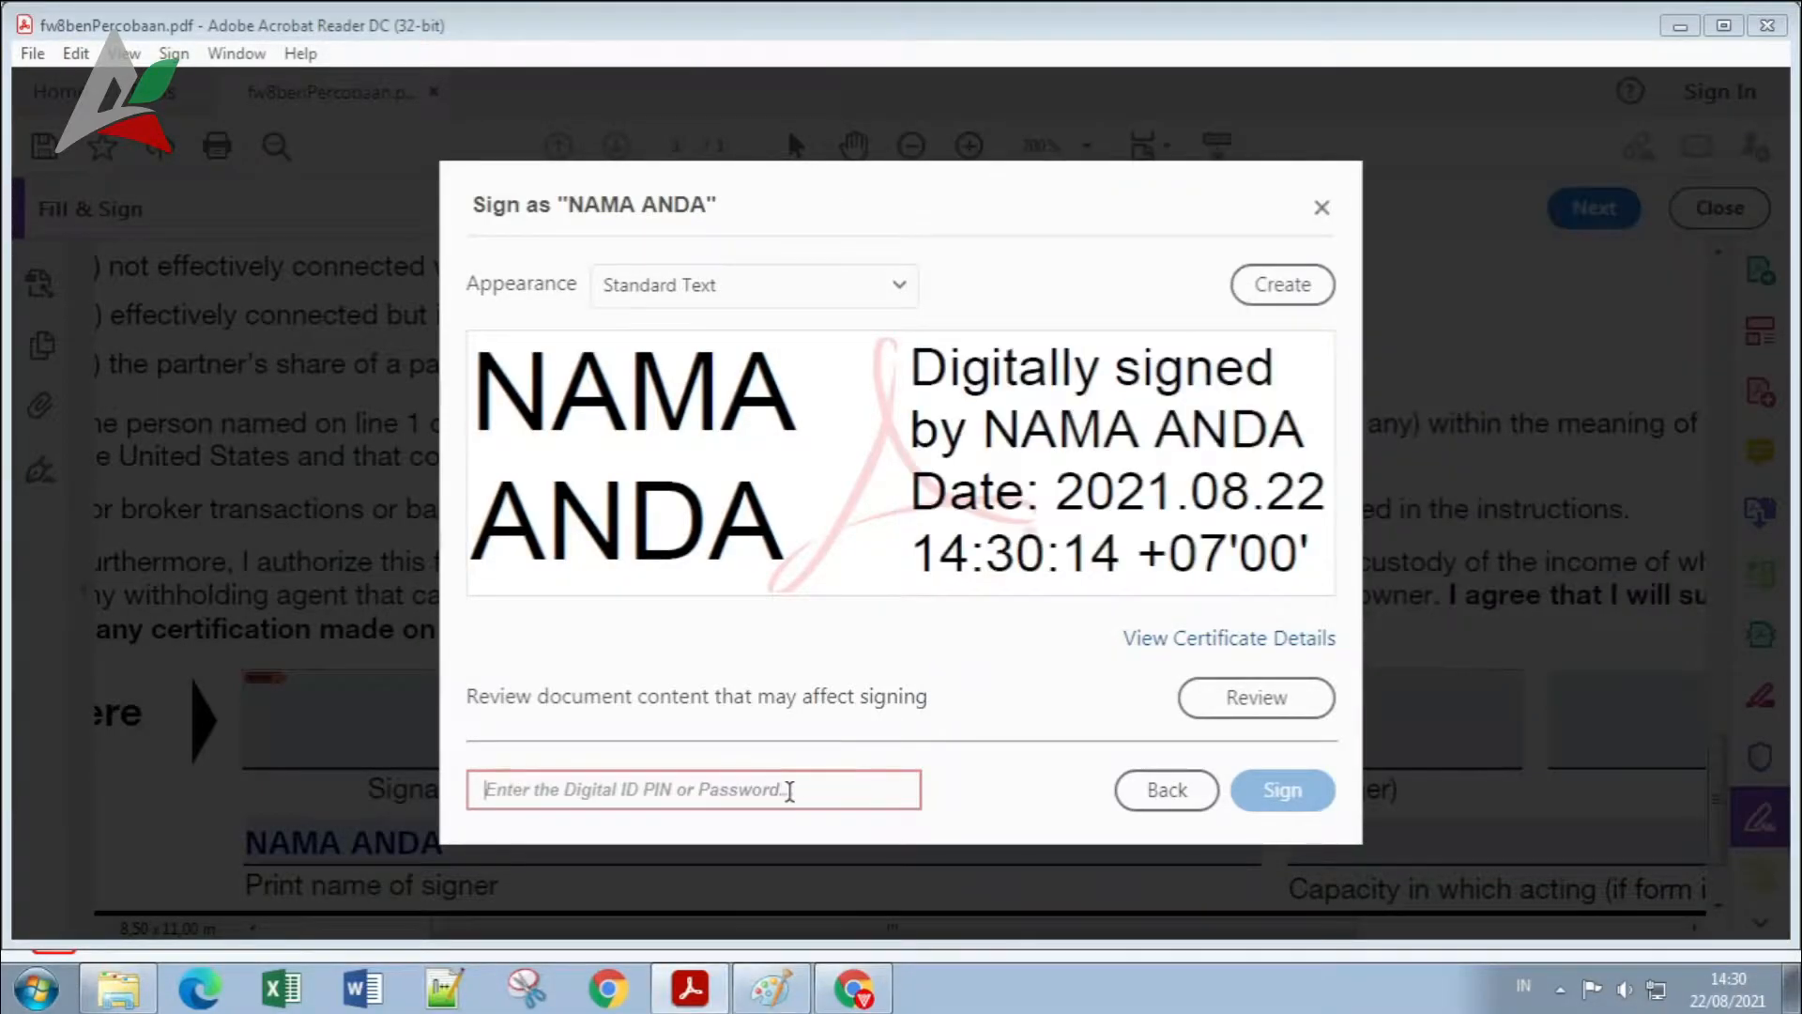
pyautogui.hotkey('ctrl', 'v')
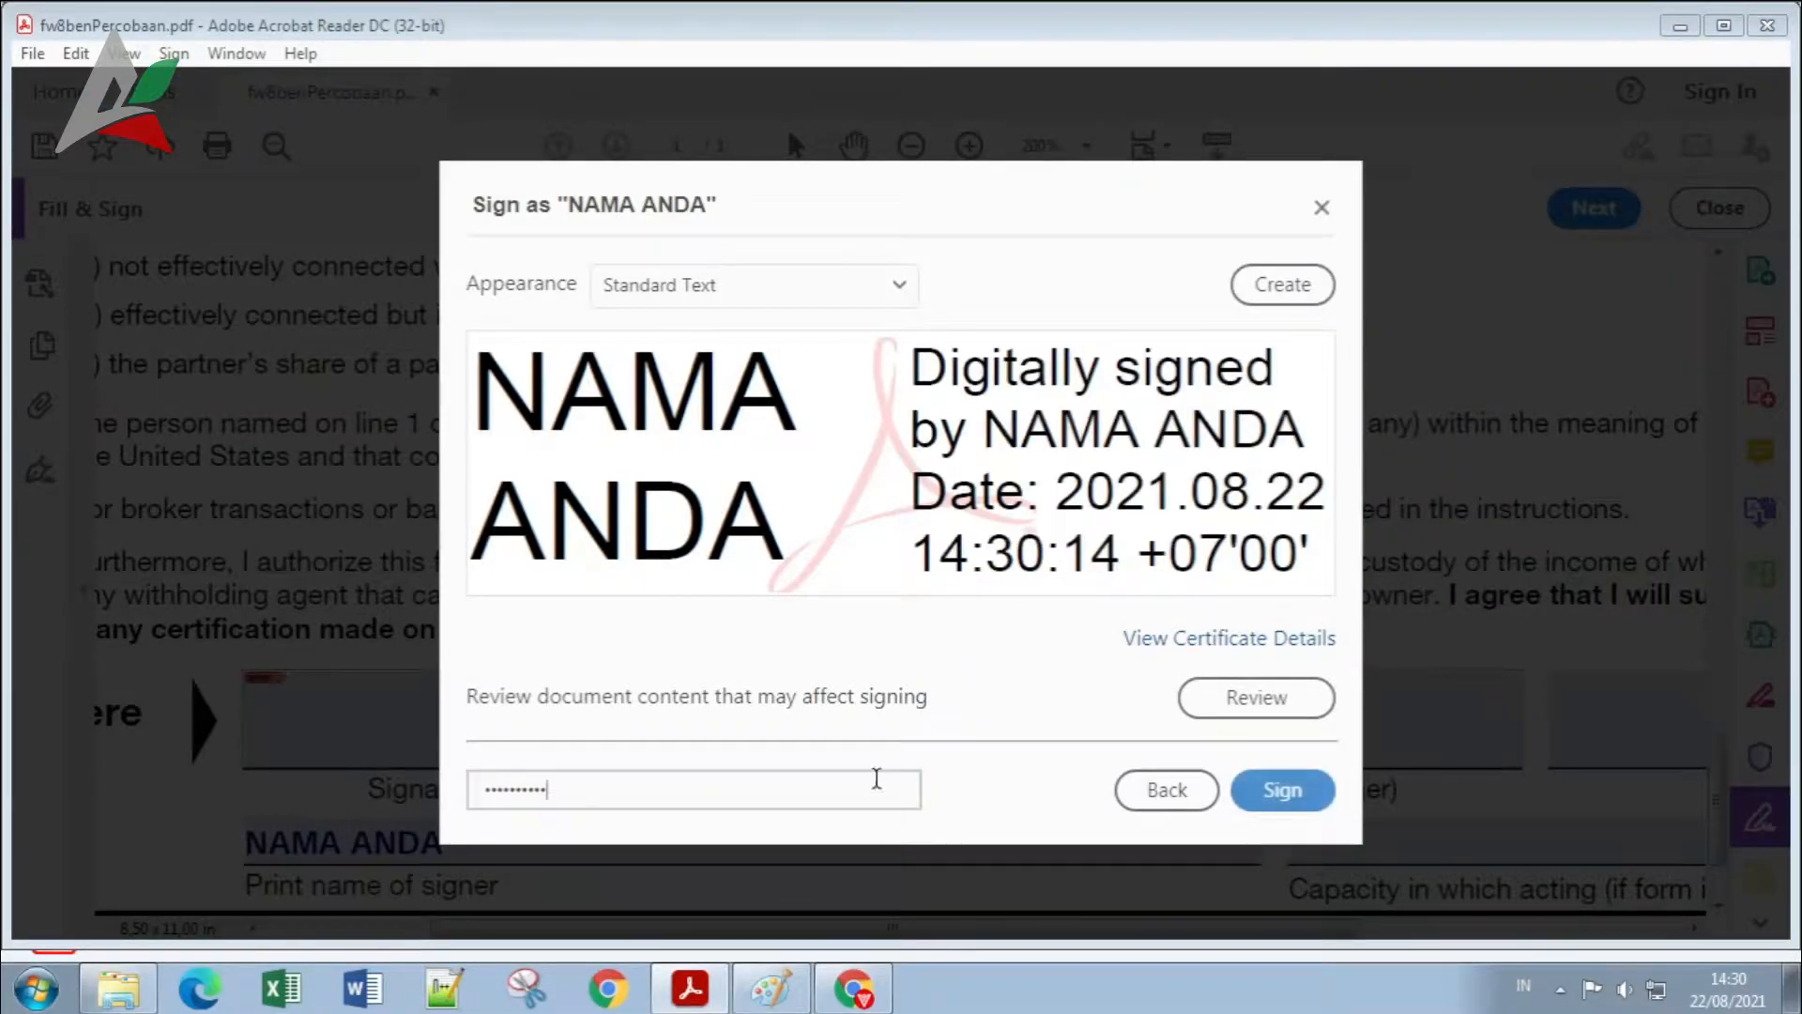
pyautogui.click(1280, 791)
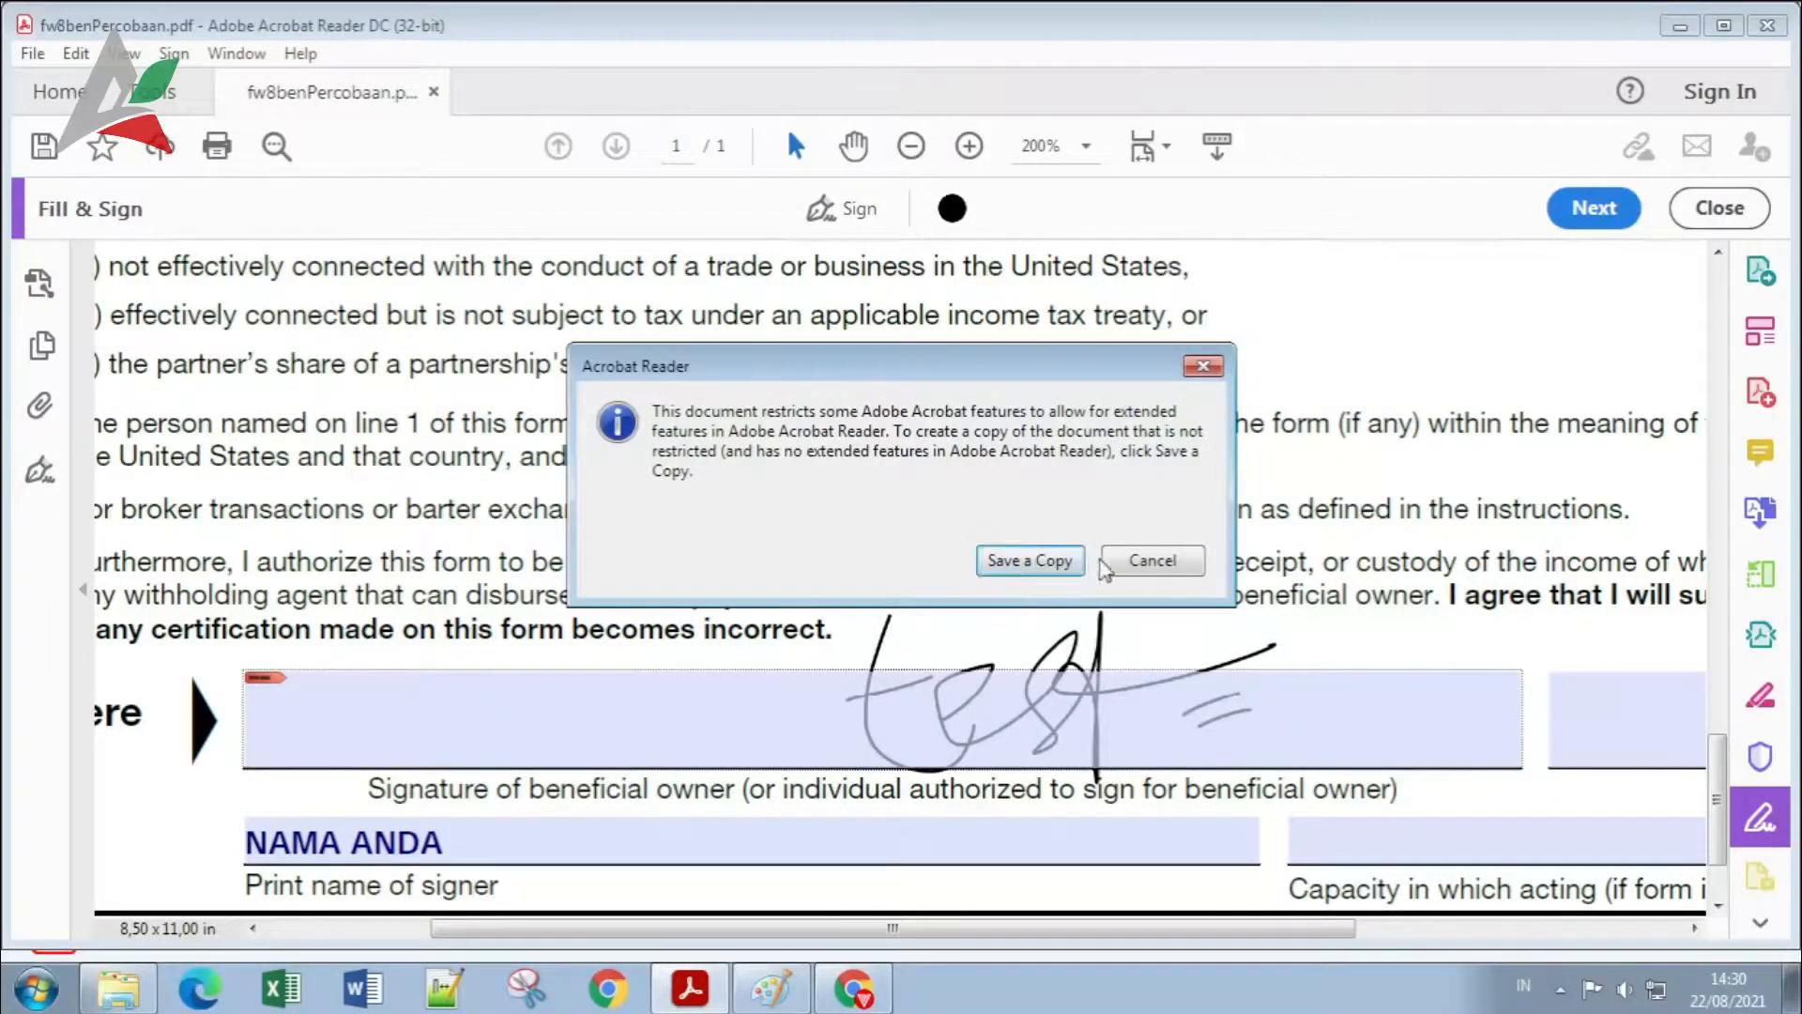
# Step: Save an unrestricted copy as fw8benPercobaan in the Sample Videos folder, replacing the existing file
pyautogui.click(1001, 563)
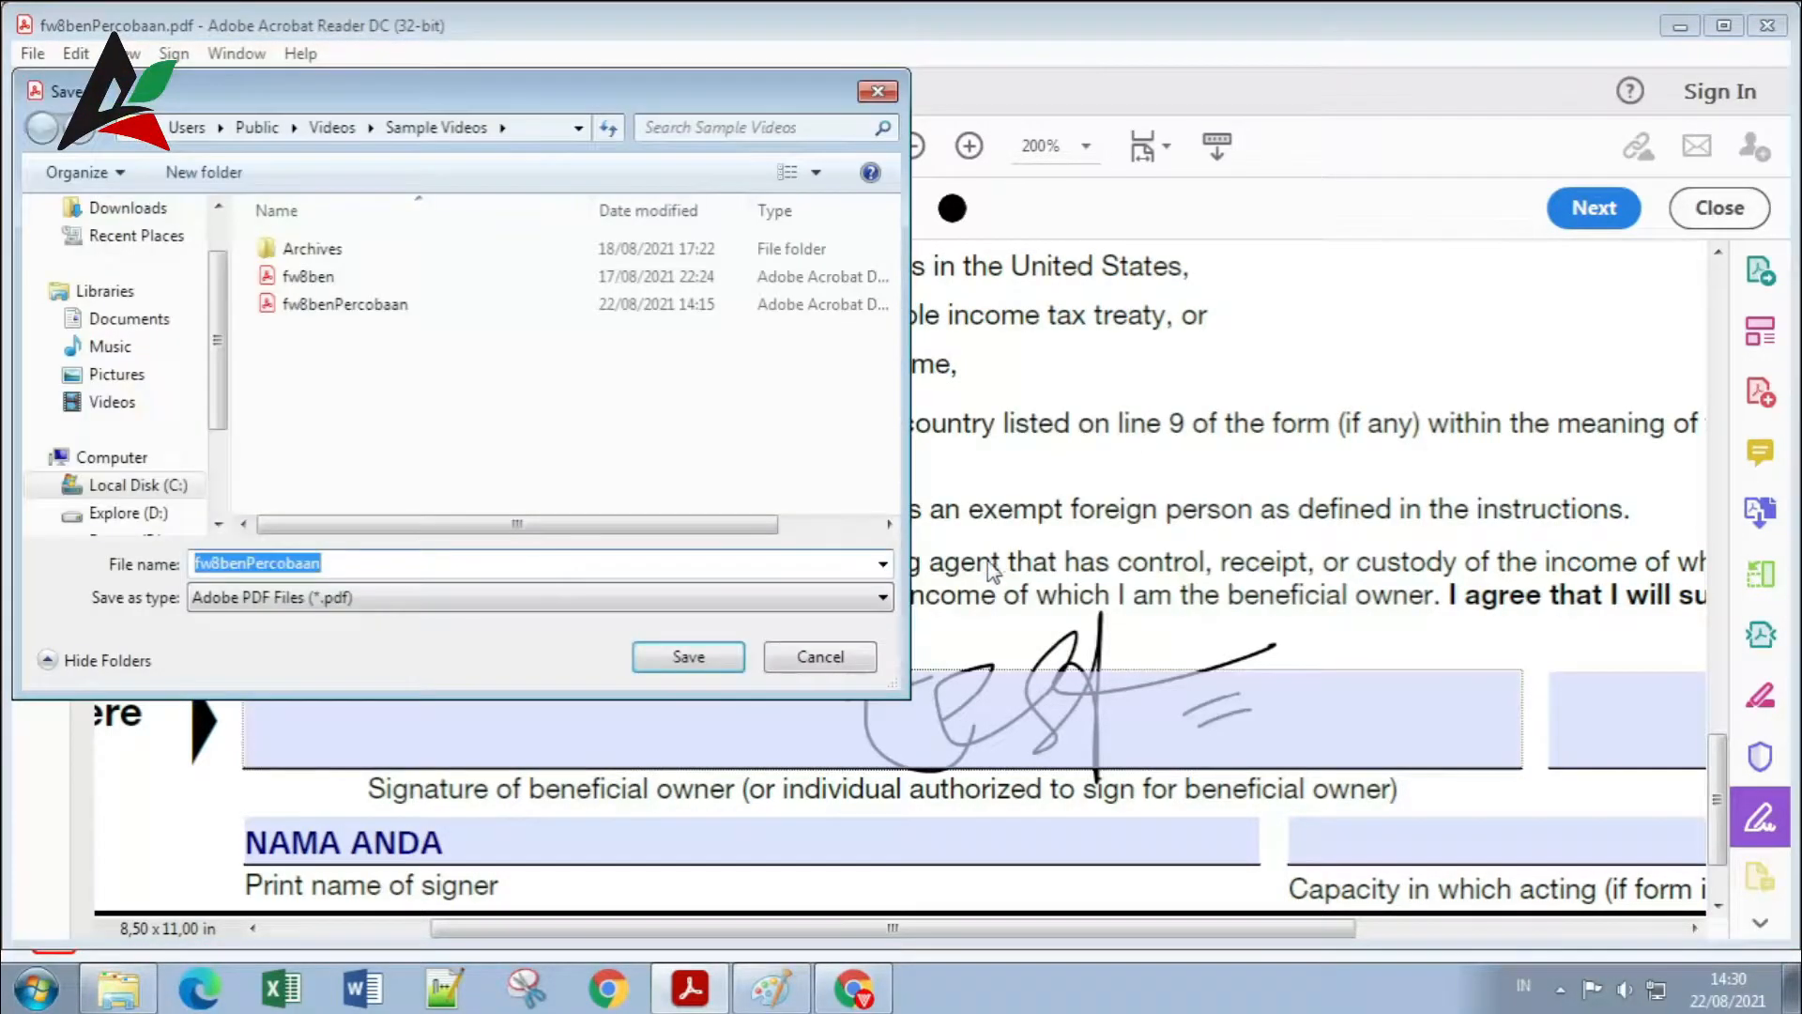
pyautogui.click(330, 306)
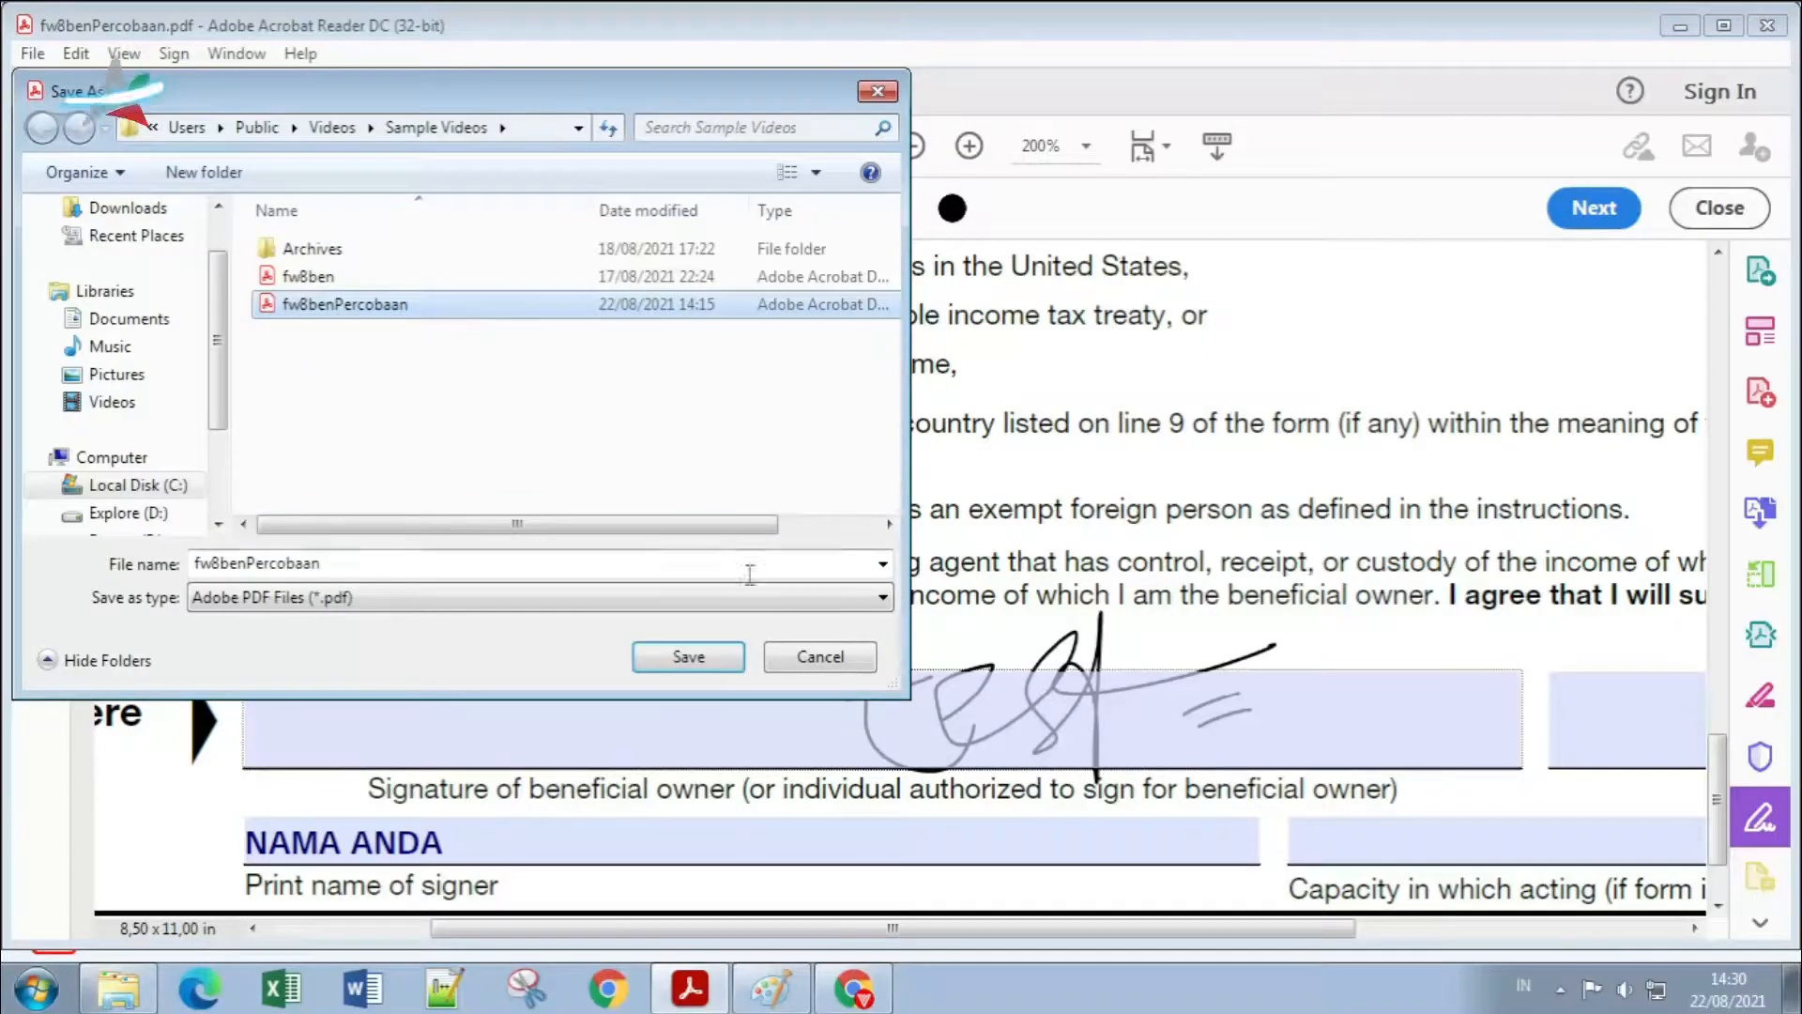
pyautogui.click(688, 656)
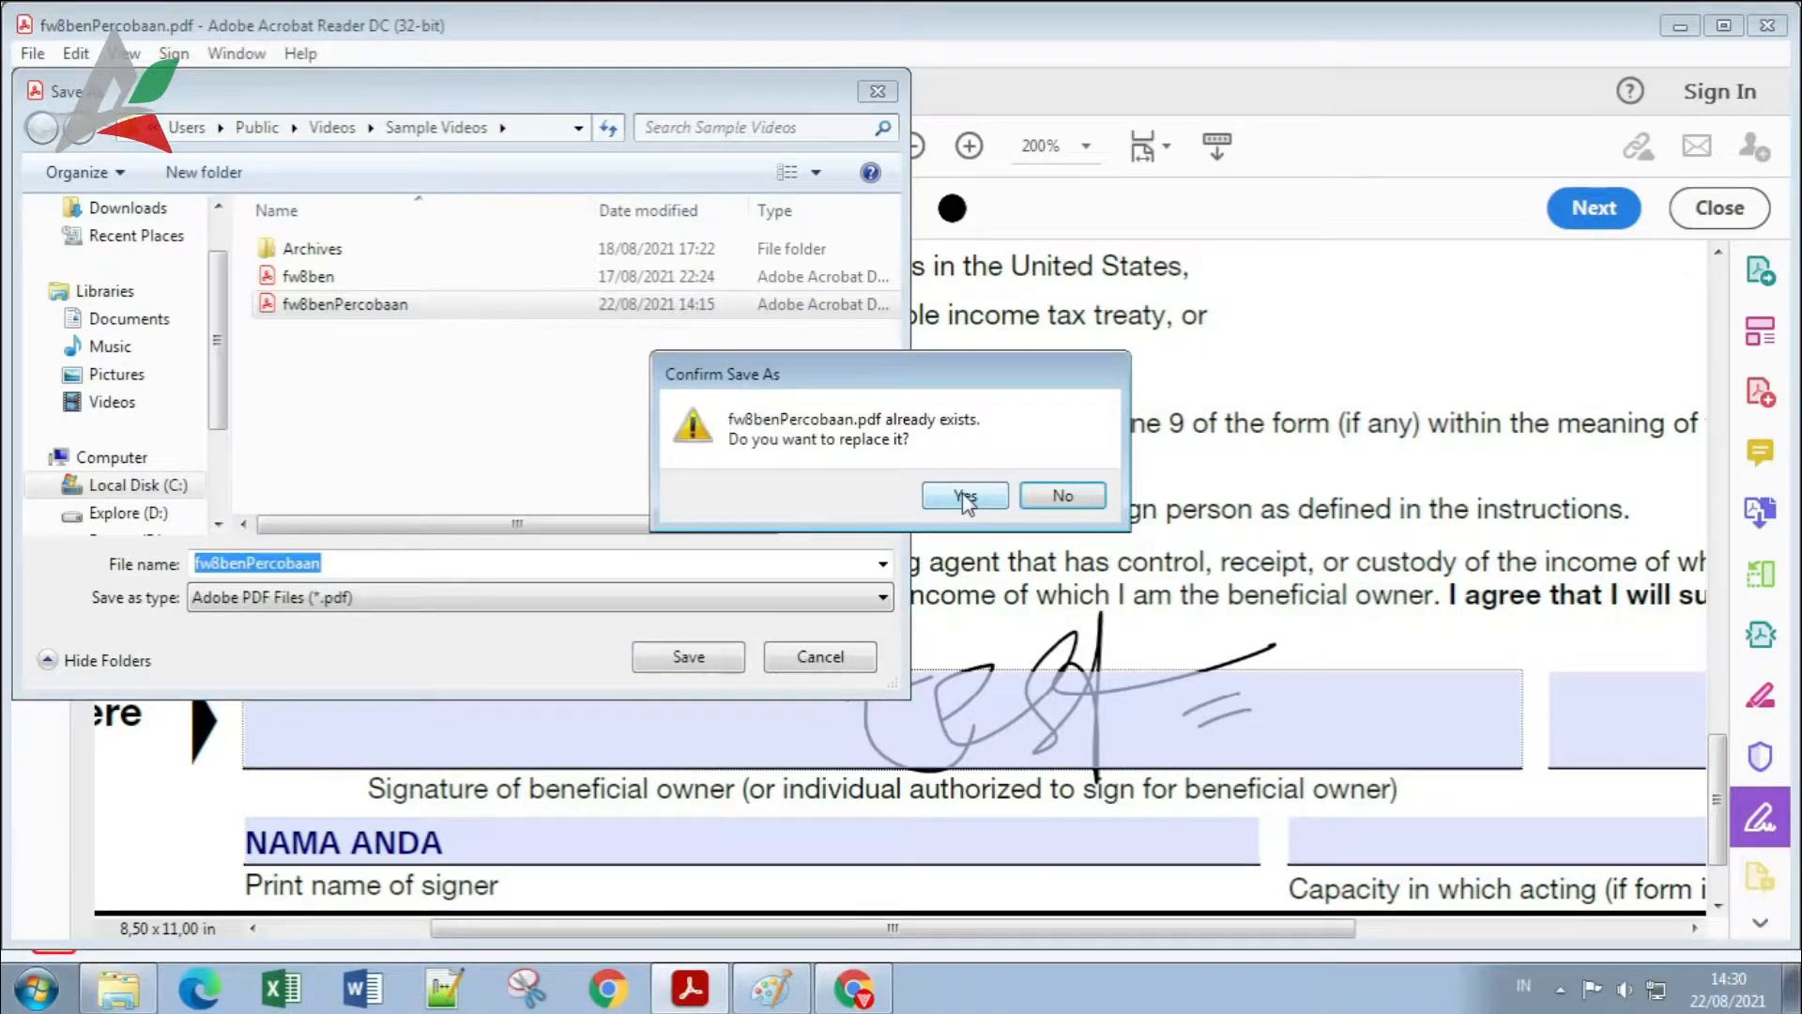
pyautogui.click(965, 496)
pyautogui.press('Return')
# Step: Review the whole W-8BEN form, from the signature area back up to the form header and Part I
pyautogui.scroll(5, 644, 555)
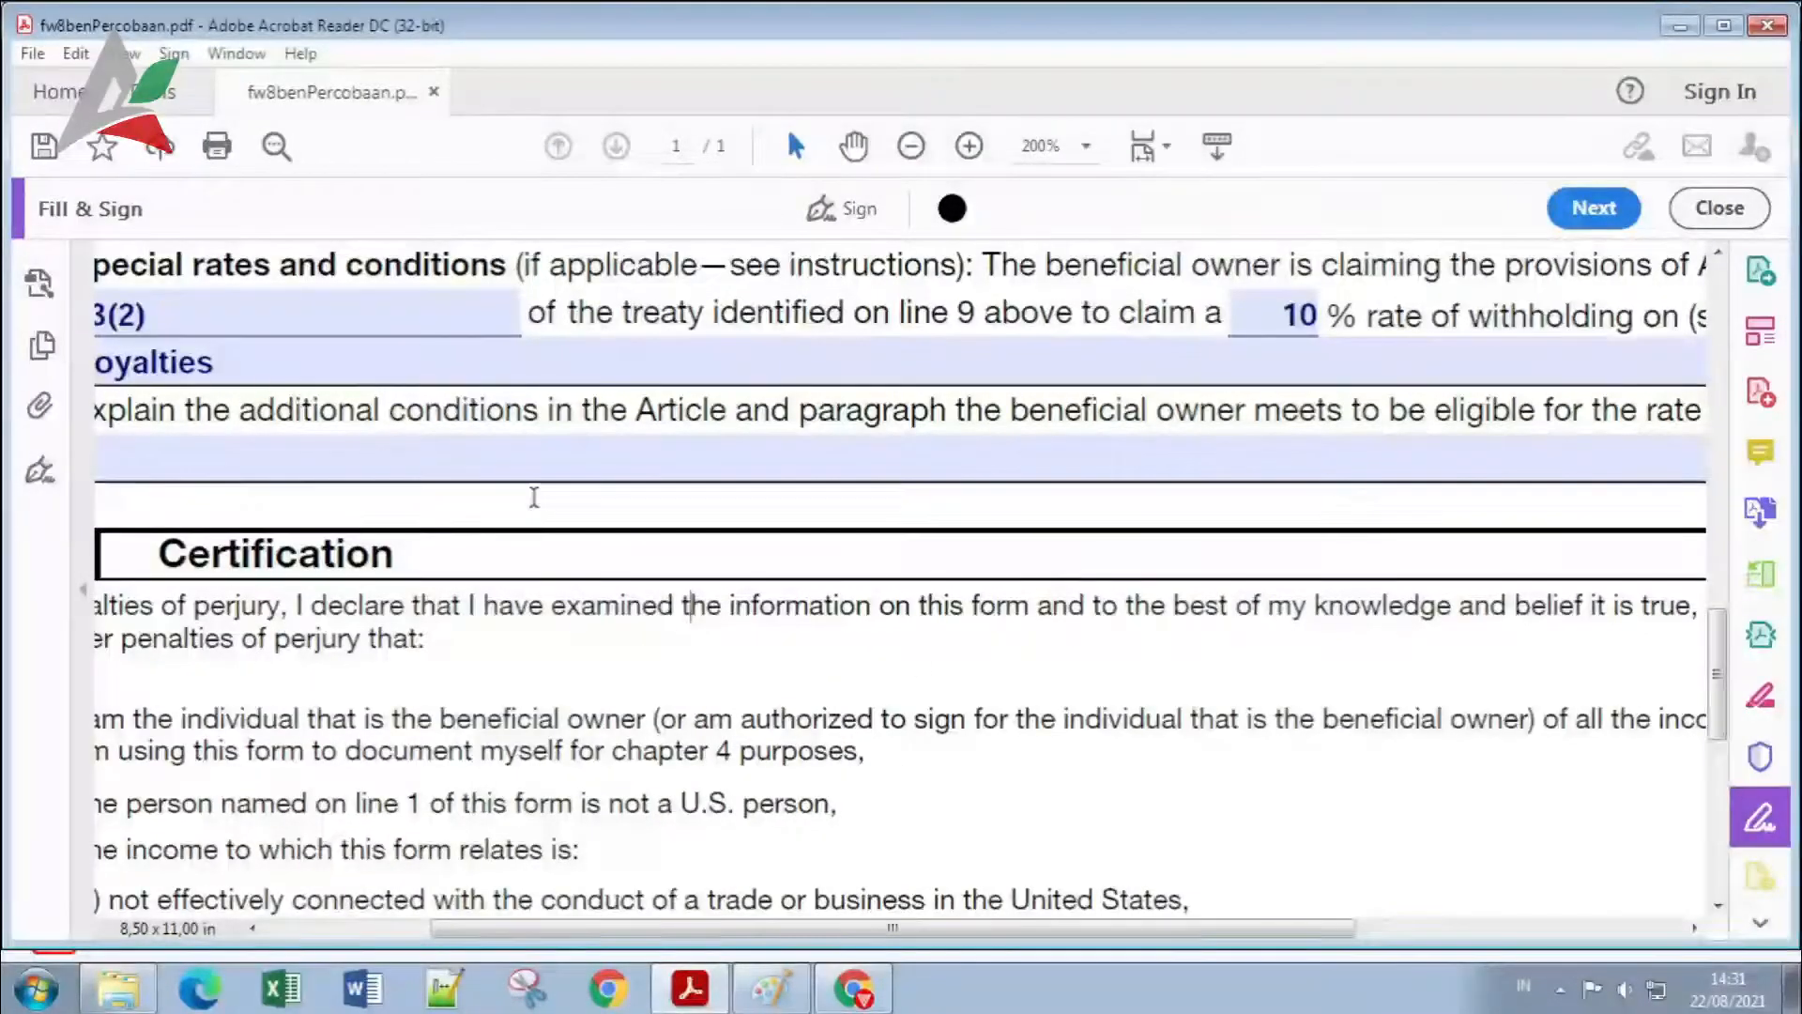
pyautogui.scroll(-3, 1068, 684)
pyautogui.scroll(3, 1077, 685)
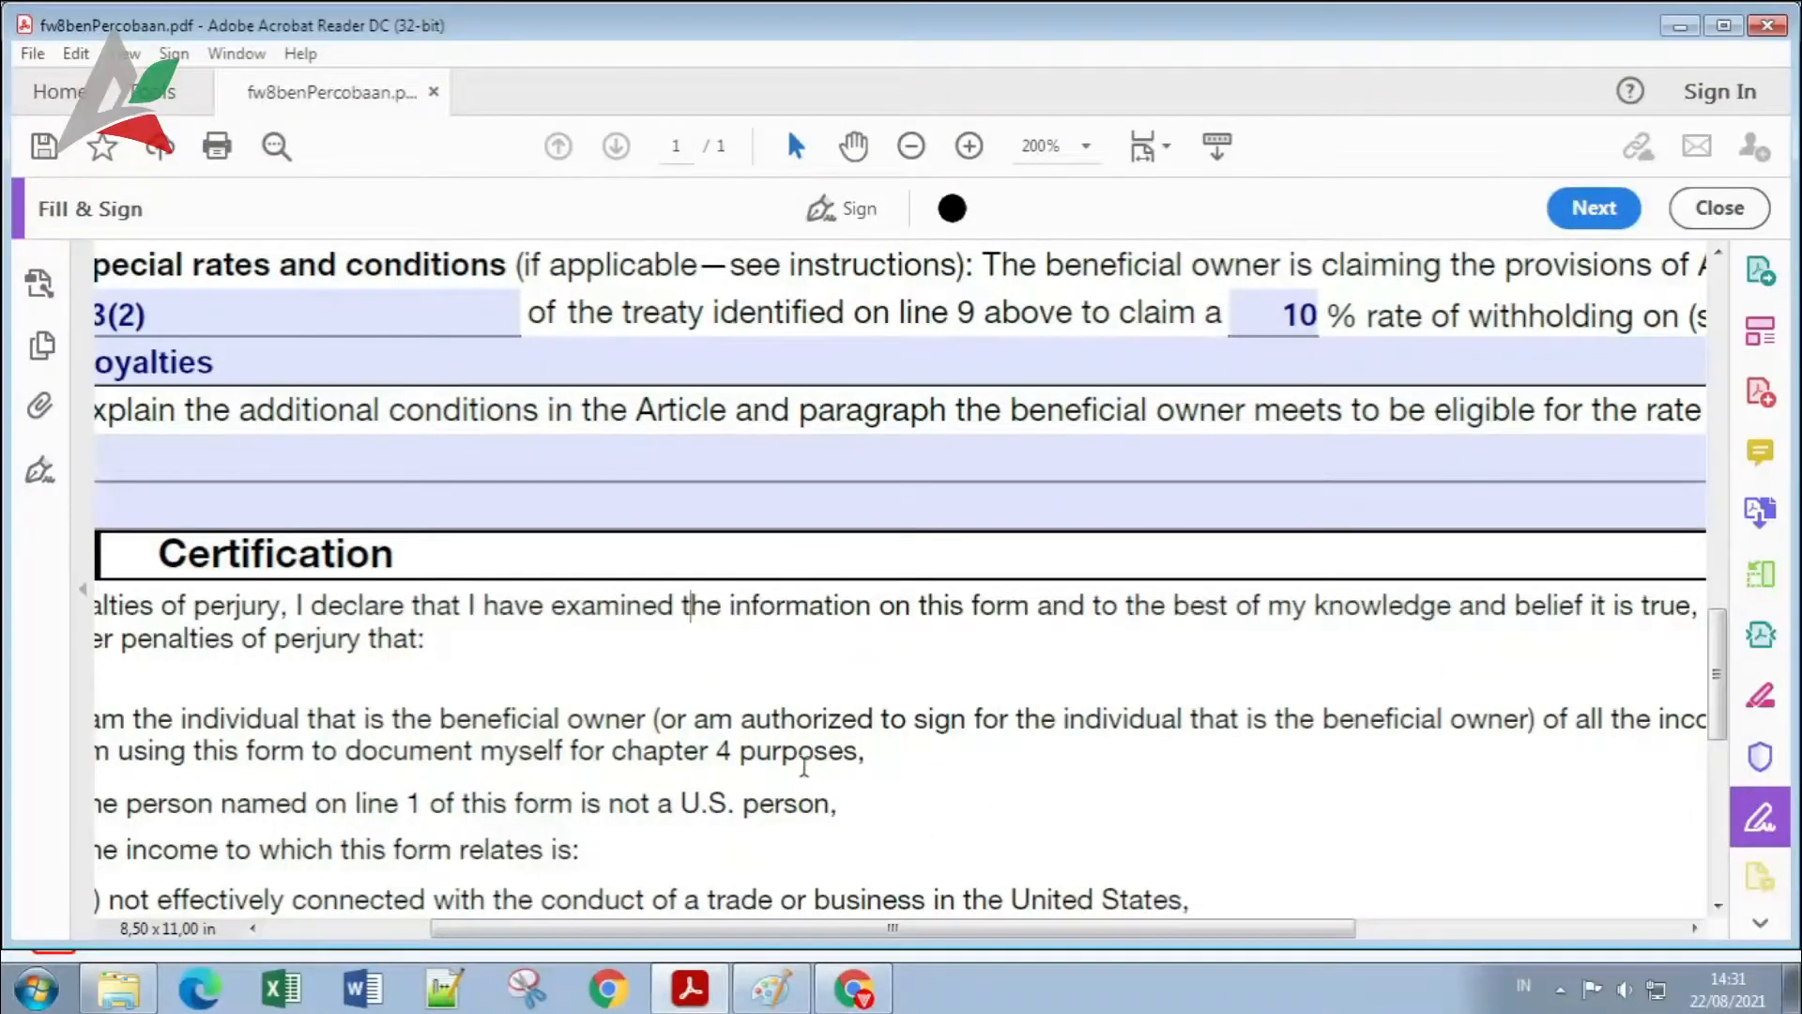
pyautogui.keyDown('ctrl'); pyautogui.scroll(-3, 957, 676); pyautogui.keyUp('ctrl')
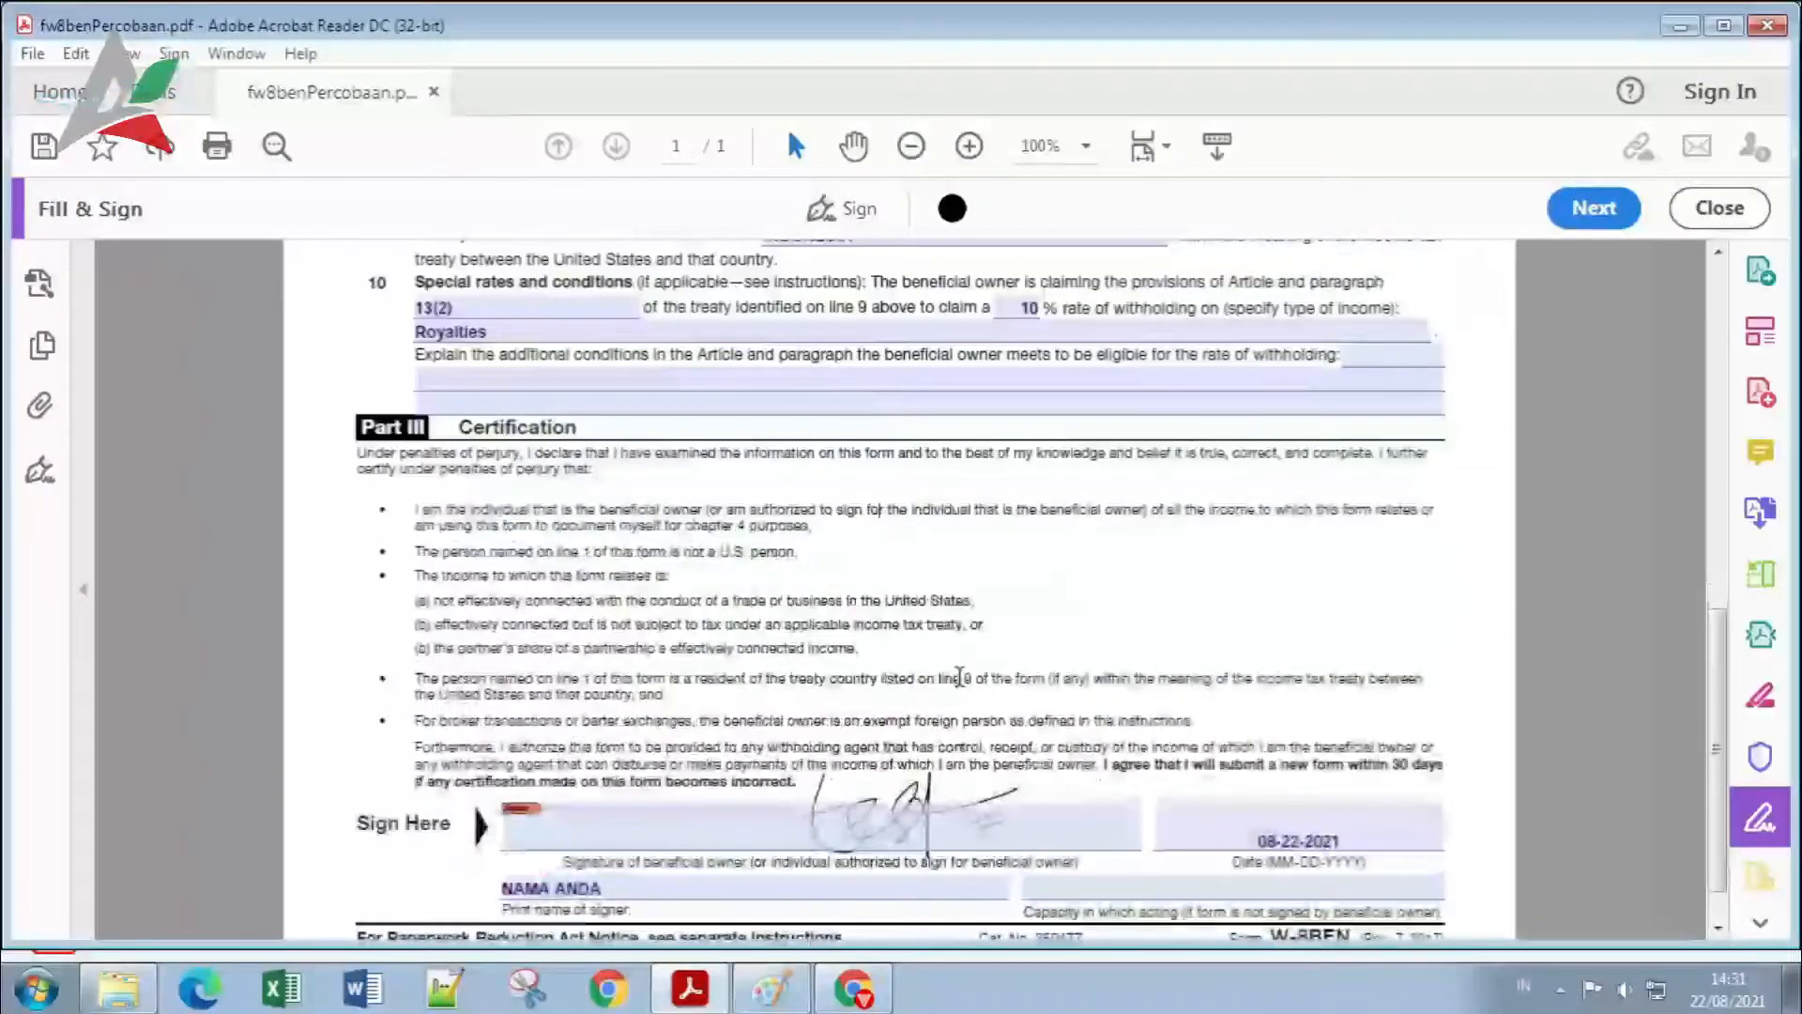
pyautogui.keyDown('ctrl'); pyautogui.scroll(-1, 959, 675); pyautogui.keyUp('ctrl')
pyautogui.scroll(5, 911, 748)
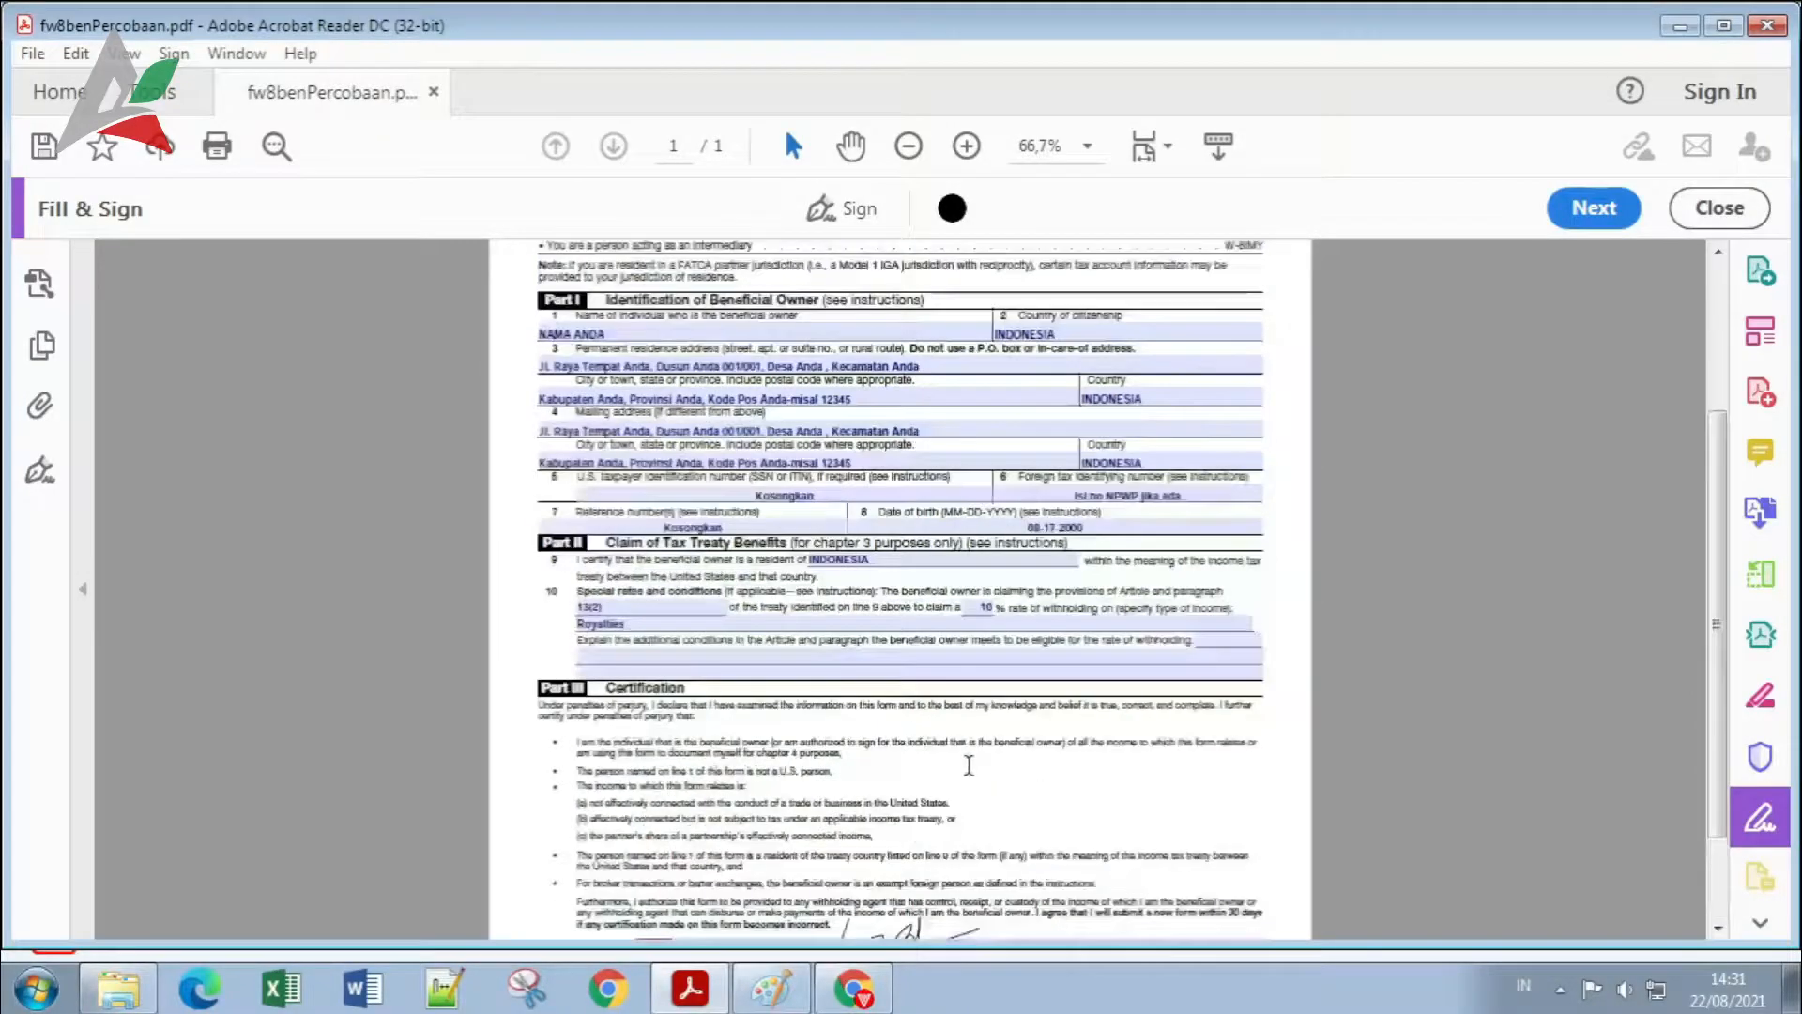
pyautogui.scroll(-5, 894, 682)
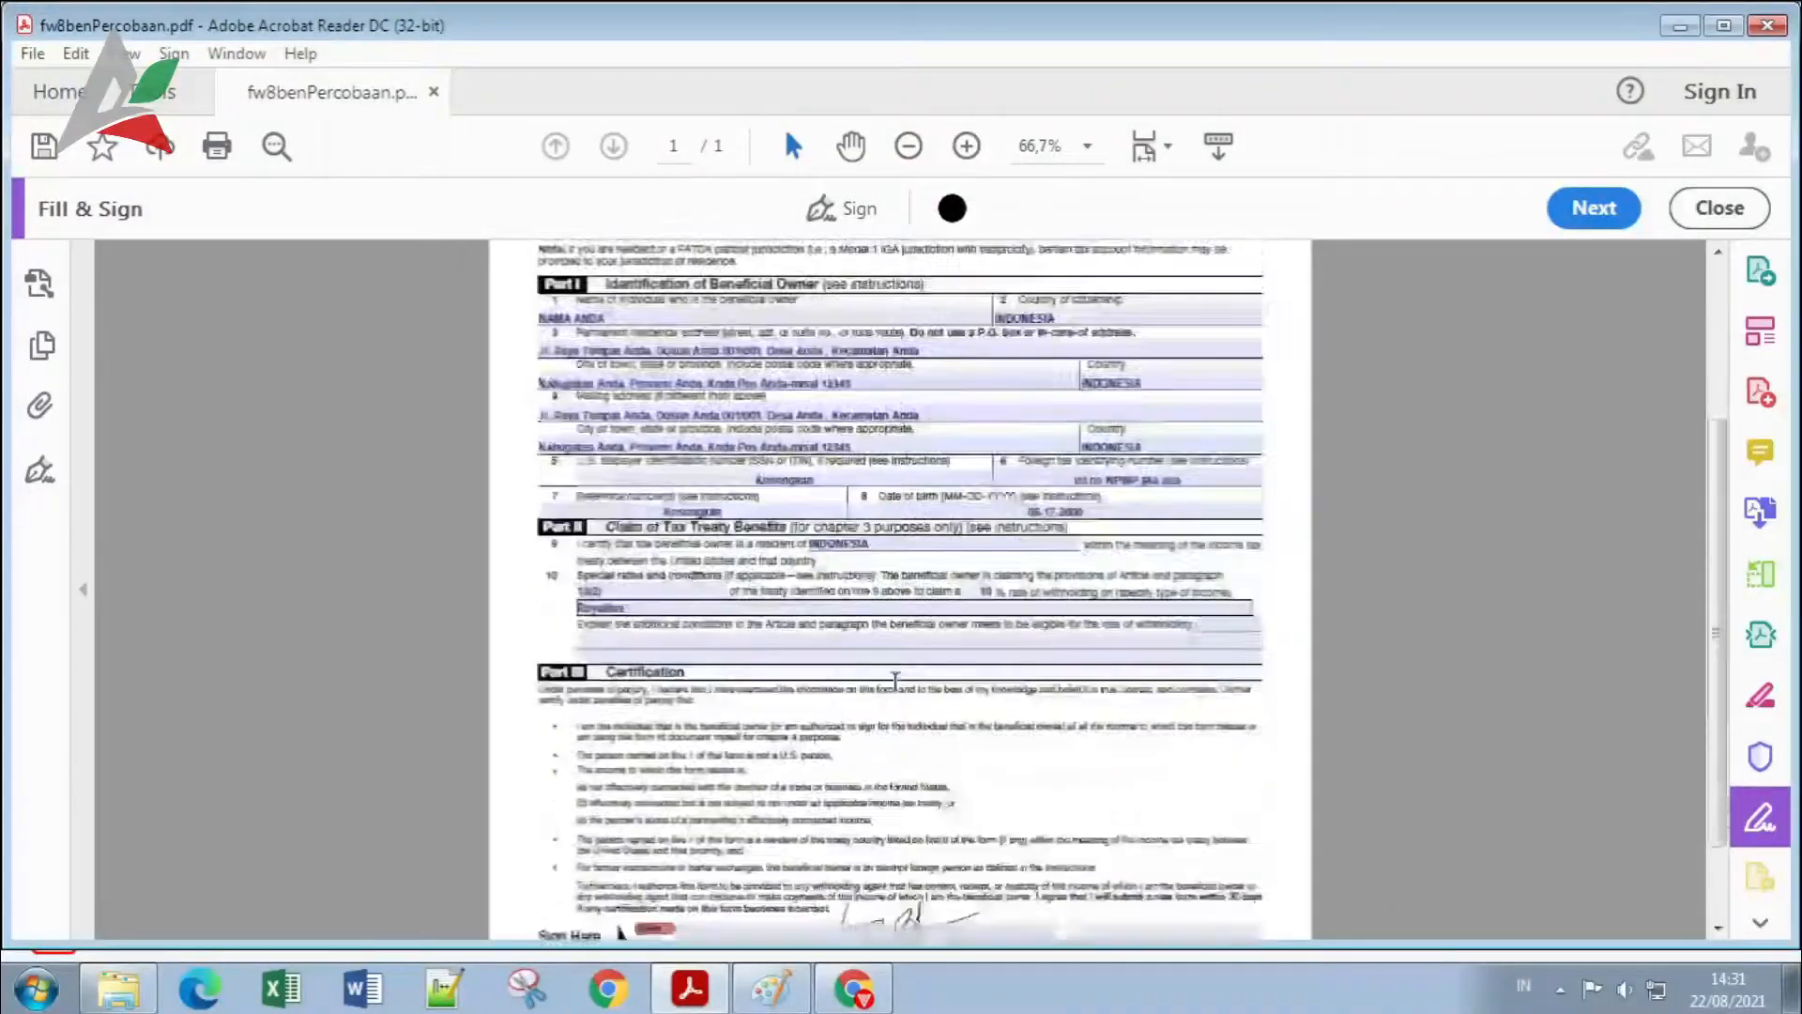
pyautogui.keyDown('ctrl'); pyautogui.scroll(1, 895, 685); pyautogui.keyUp('ctrl')
pyautogui.scroll(-2, 895, 683)
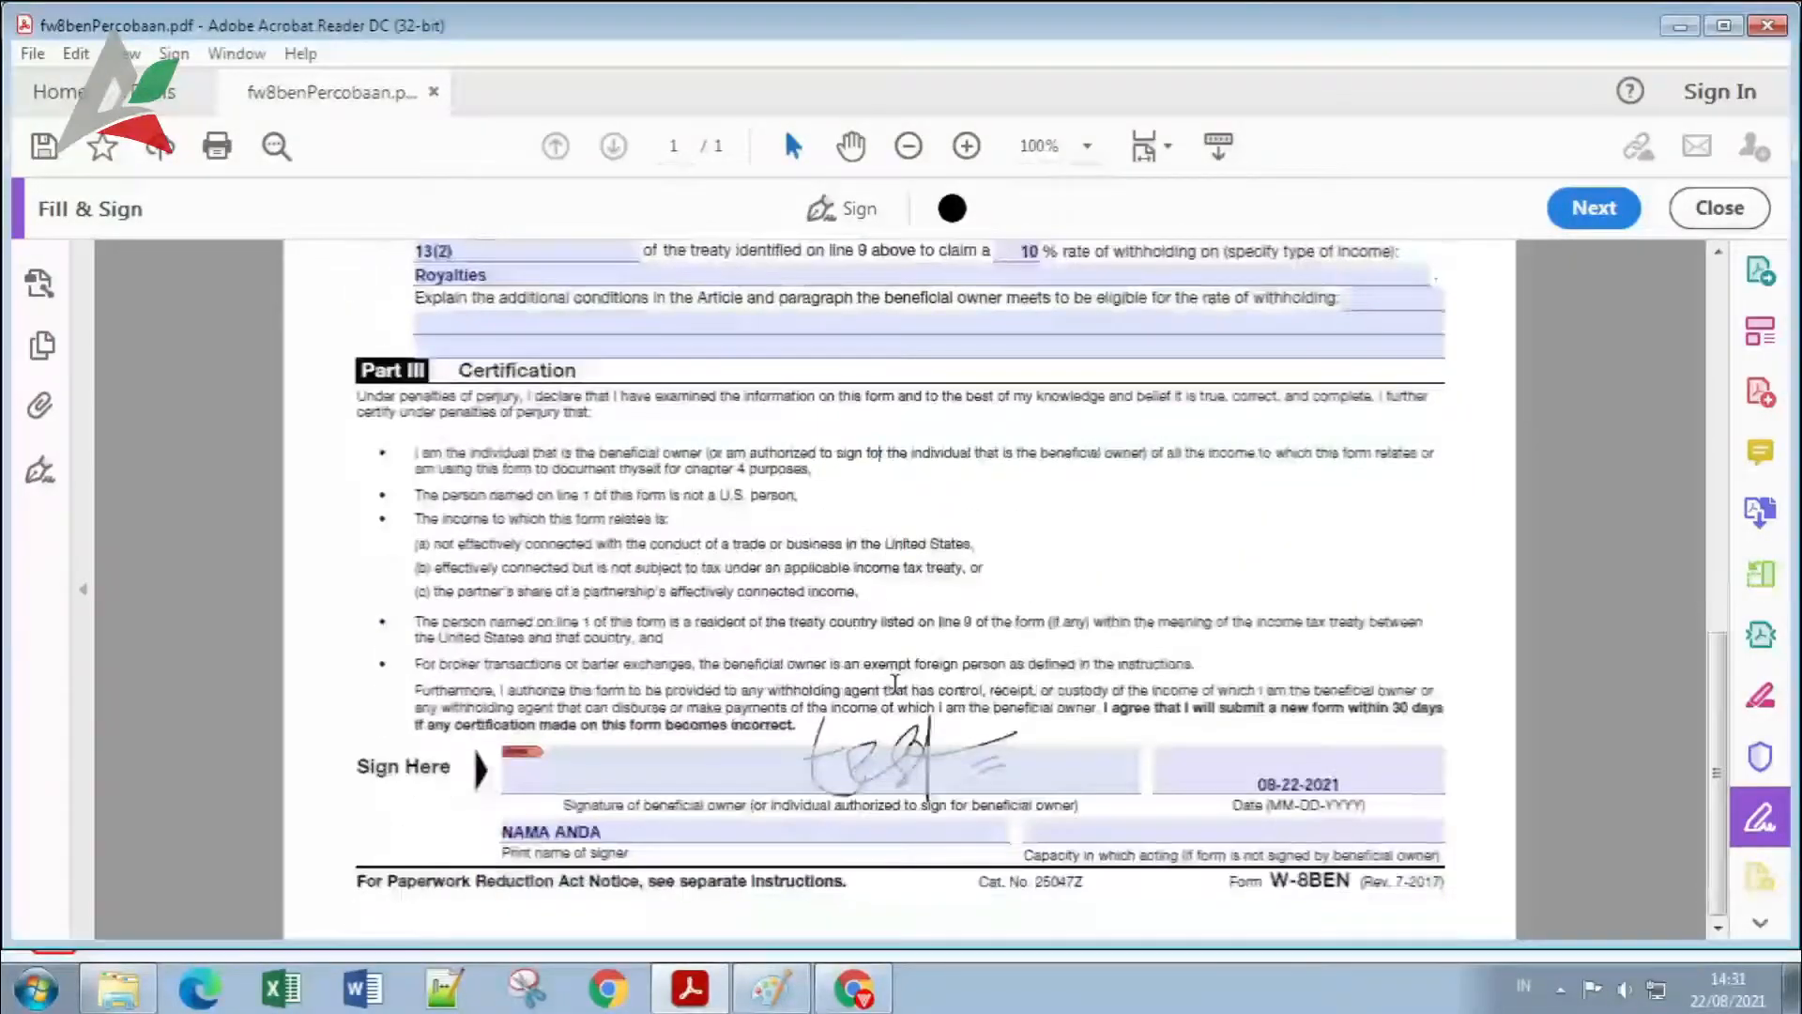
pyautogui.scroll(6, 895, 682)
pyautogui.scroll(3, 894, 680)
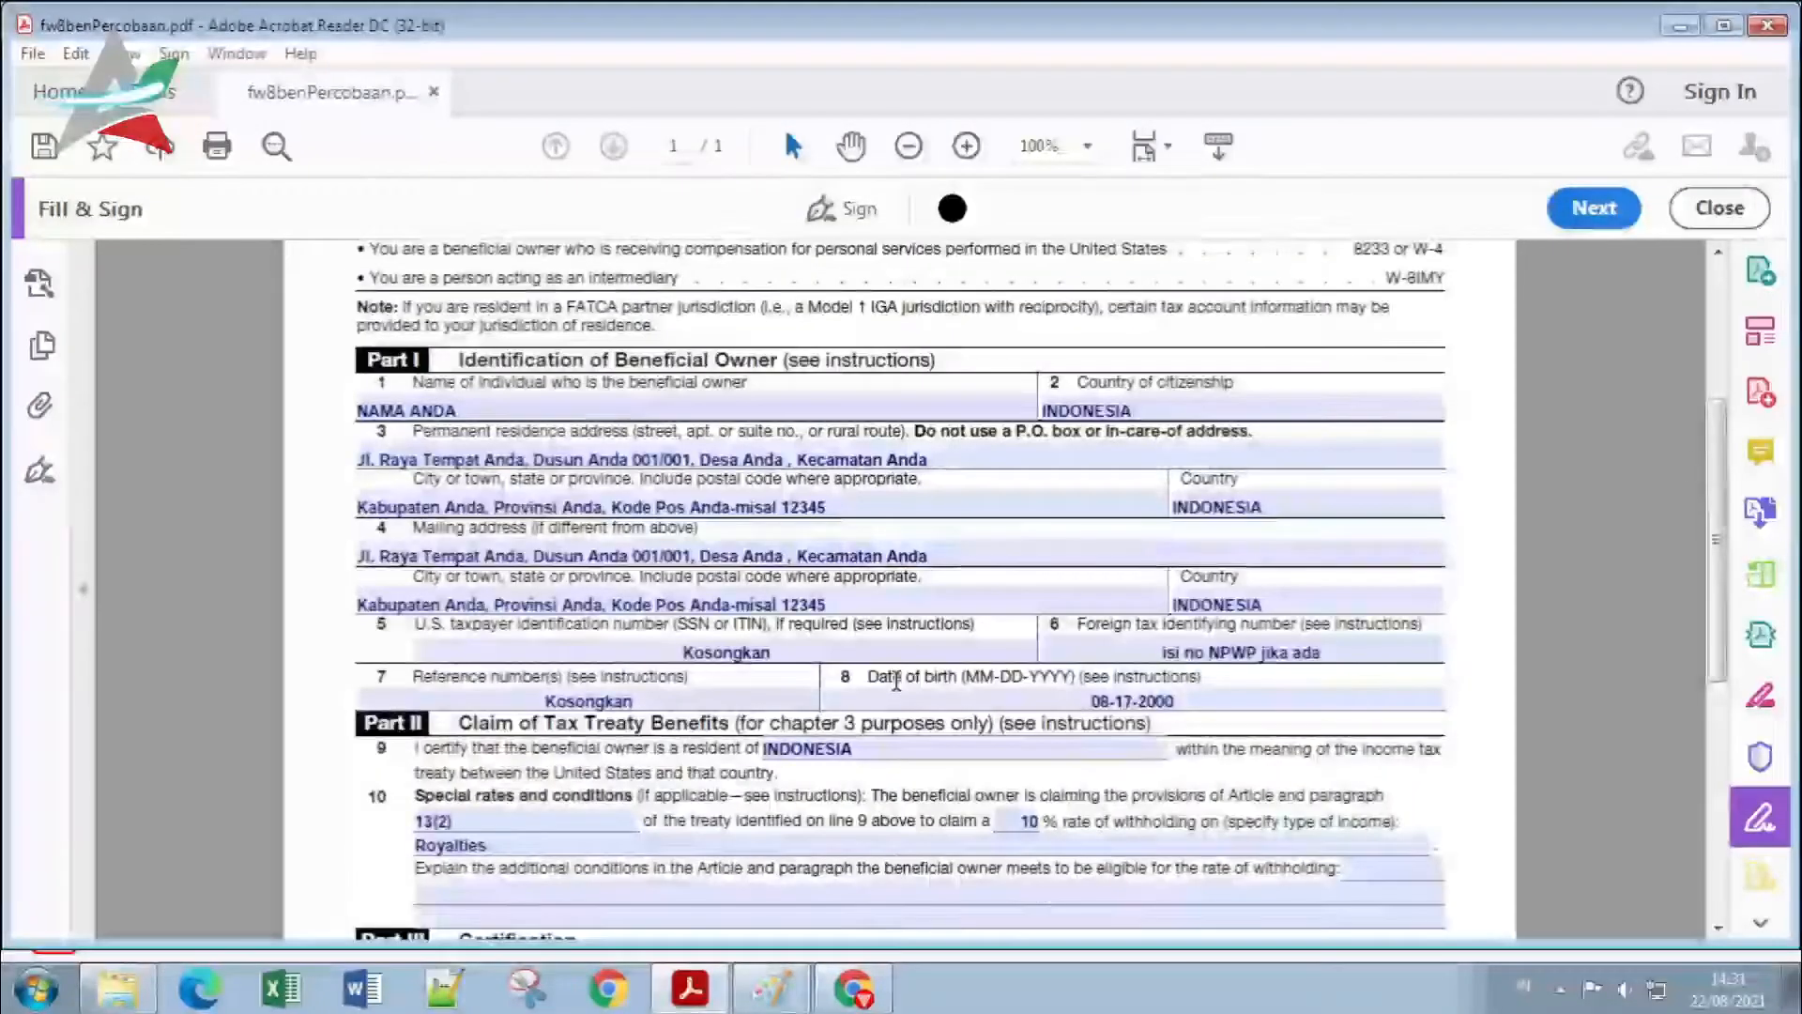
pyautogui.scroll(2, 762, 481)
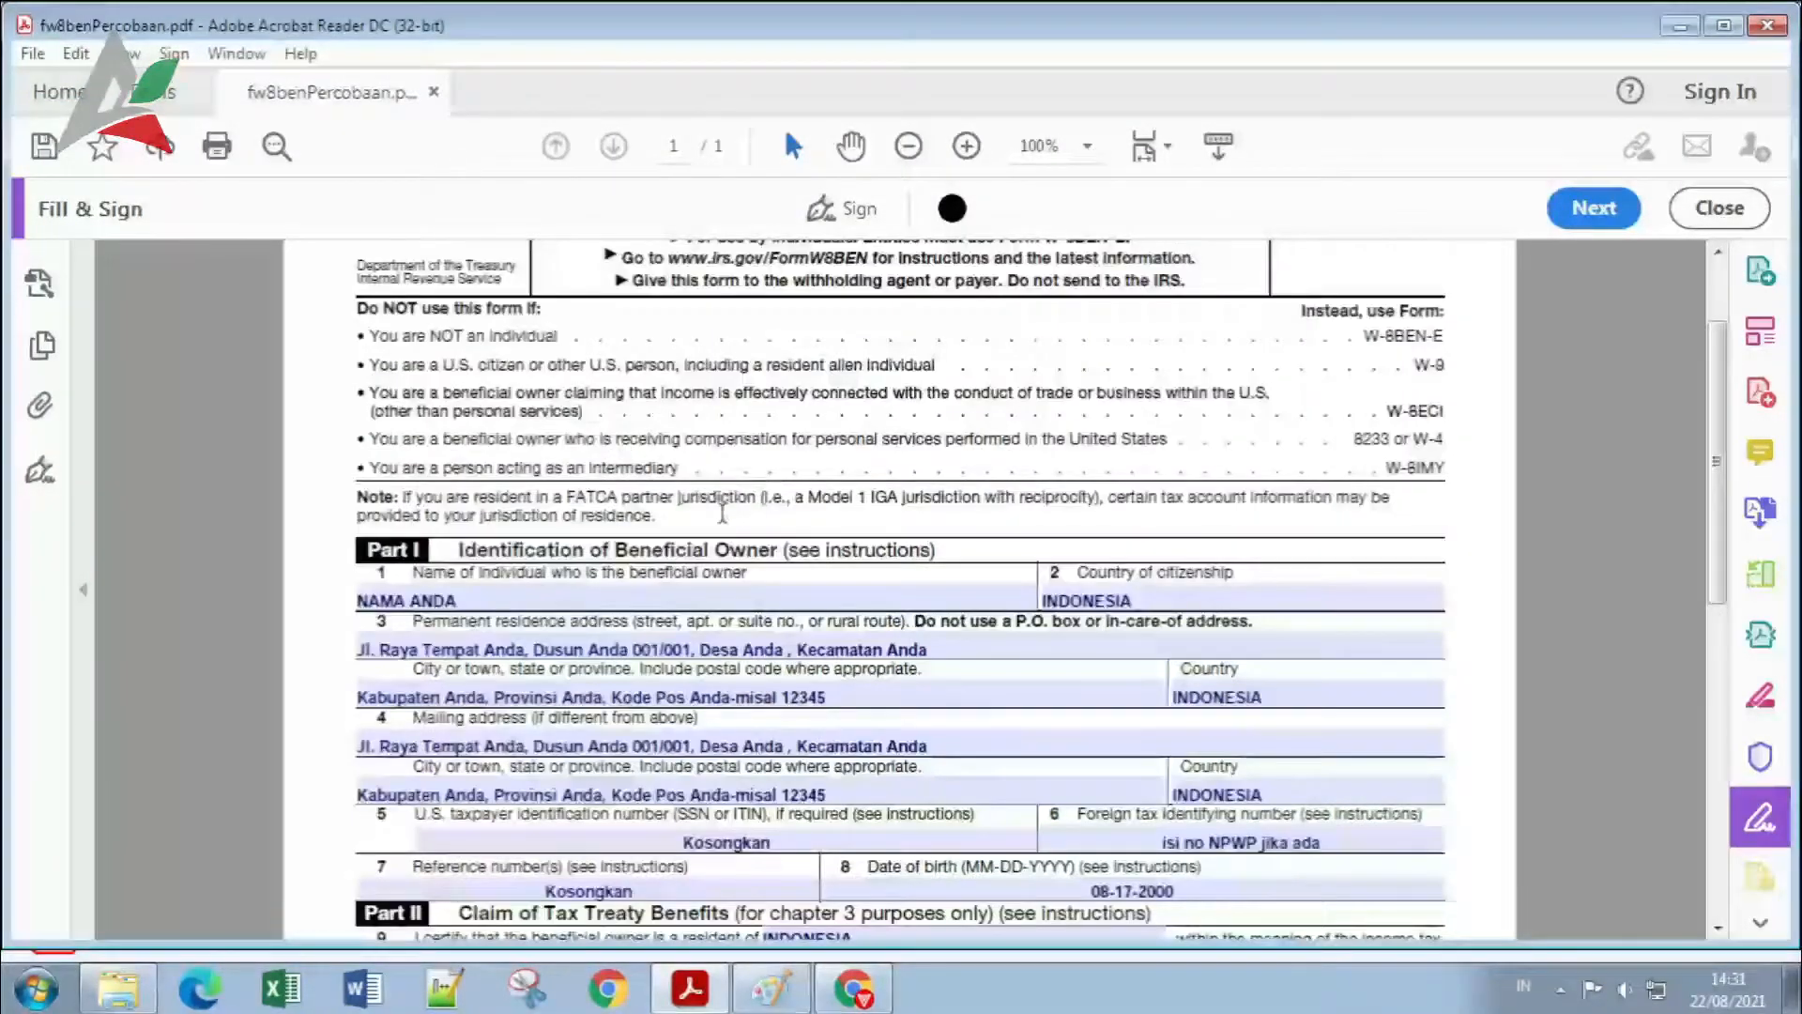
pyautogui.scroll(2, 585, 568)
pyautogui.scroll(-1, 585, 567)
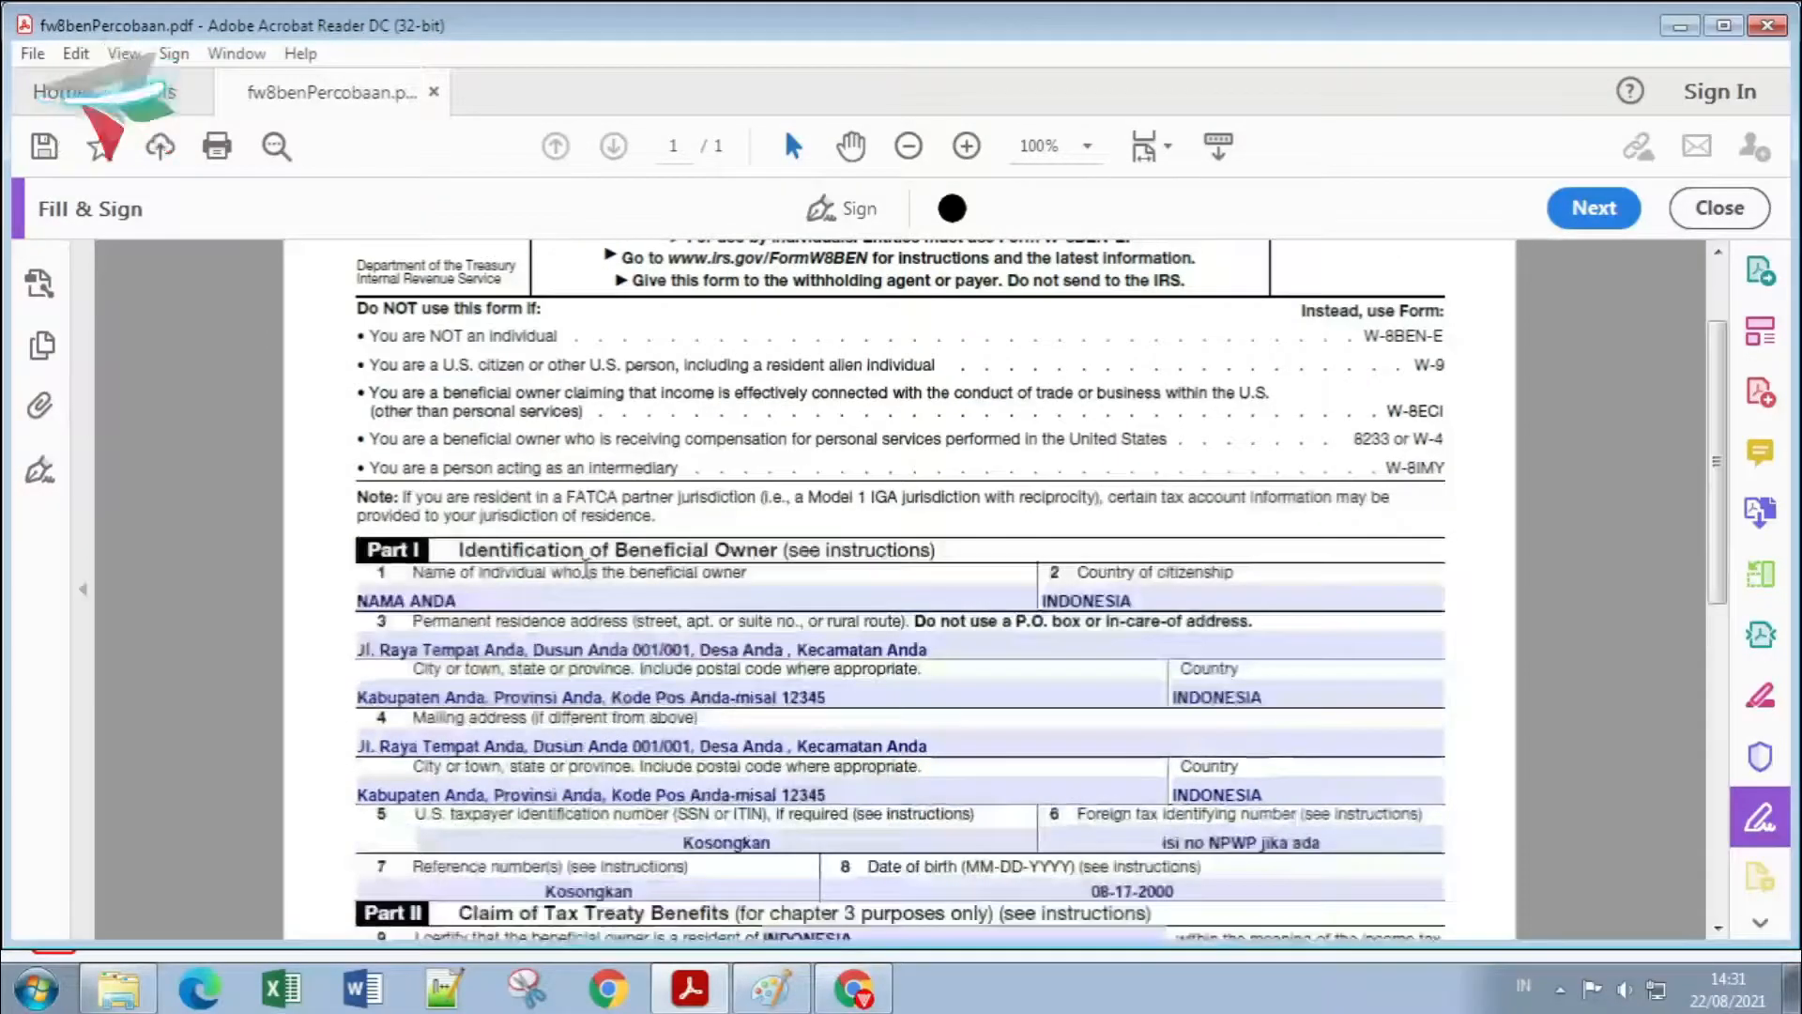
# Step: Check the Part I entries: countries, permanent and mailing addresses, tax identification numbers, reference number and date of birth
pyautogui.moveTo(1290, 694); pyautogui.dragTo(1154, 697)
pyautogui.moveTo(1299, 792); pyautogui.dragTo(1096, 779)
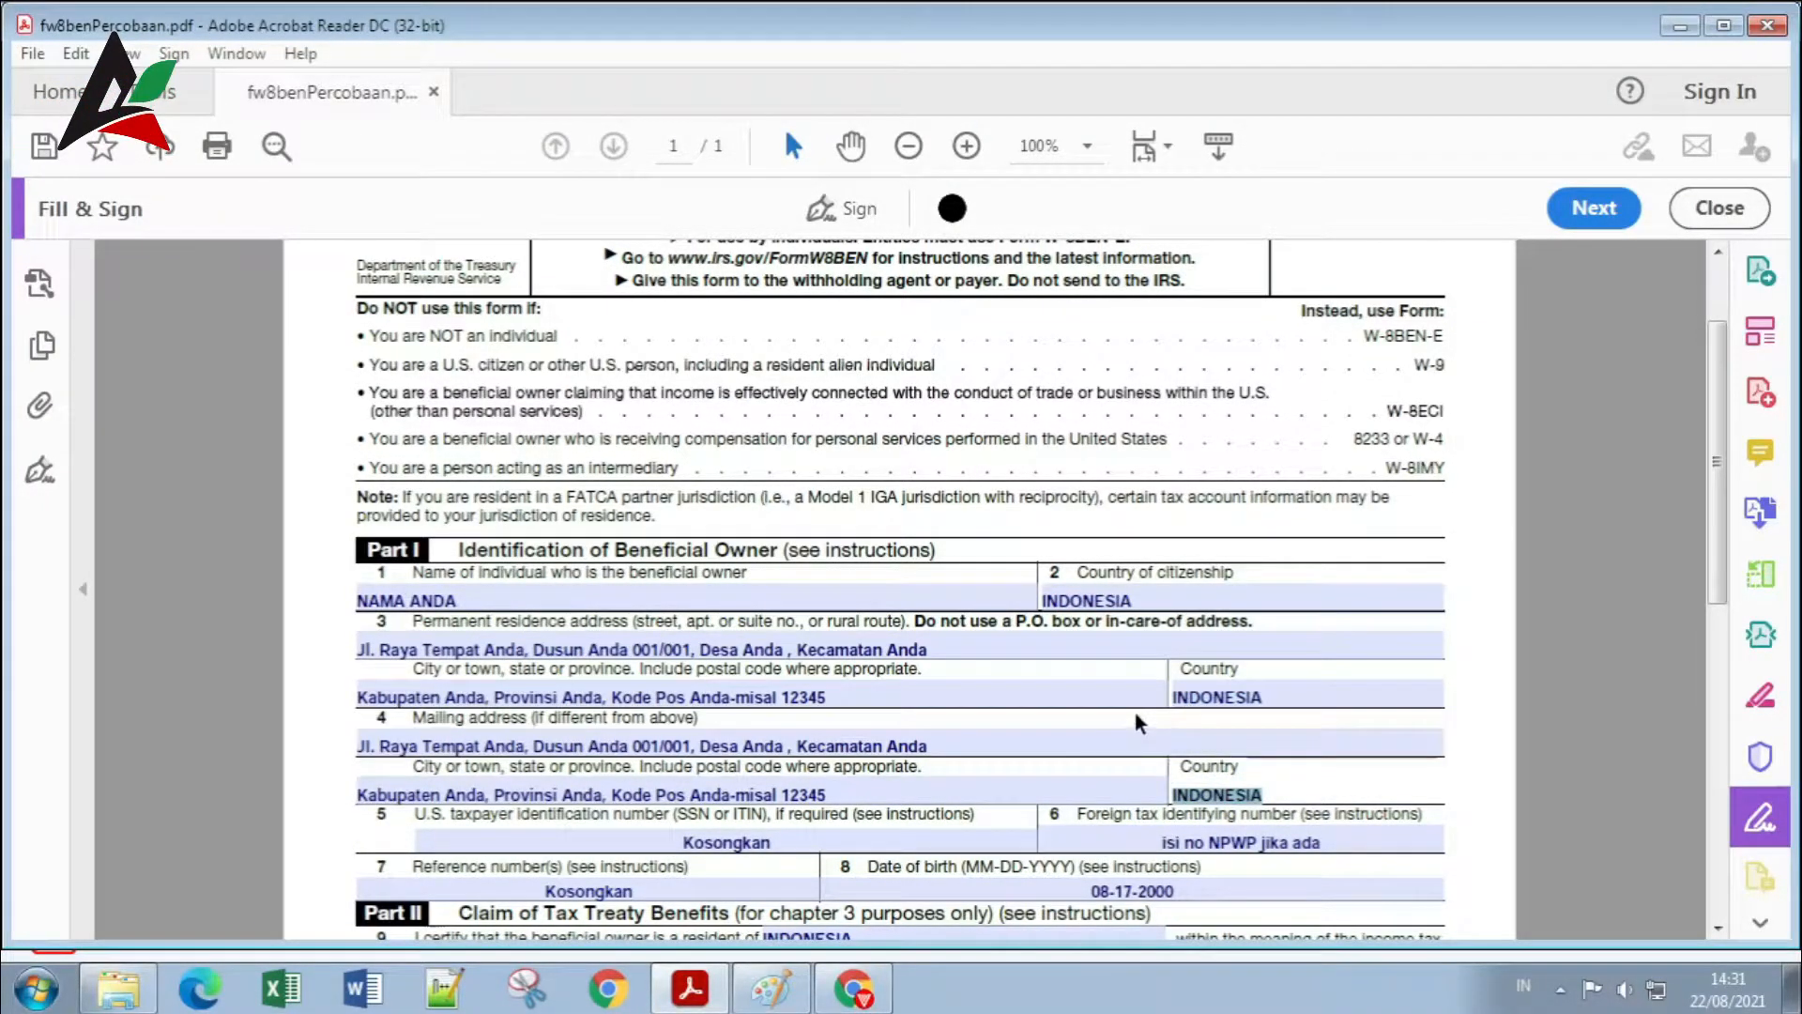
pyautogui.scroll(-5, 1097, 780)
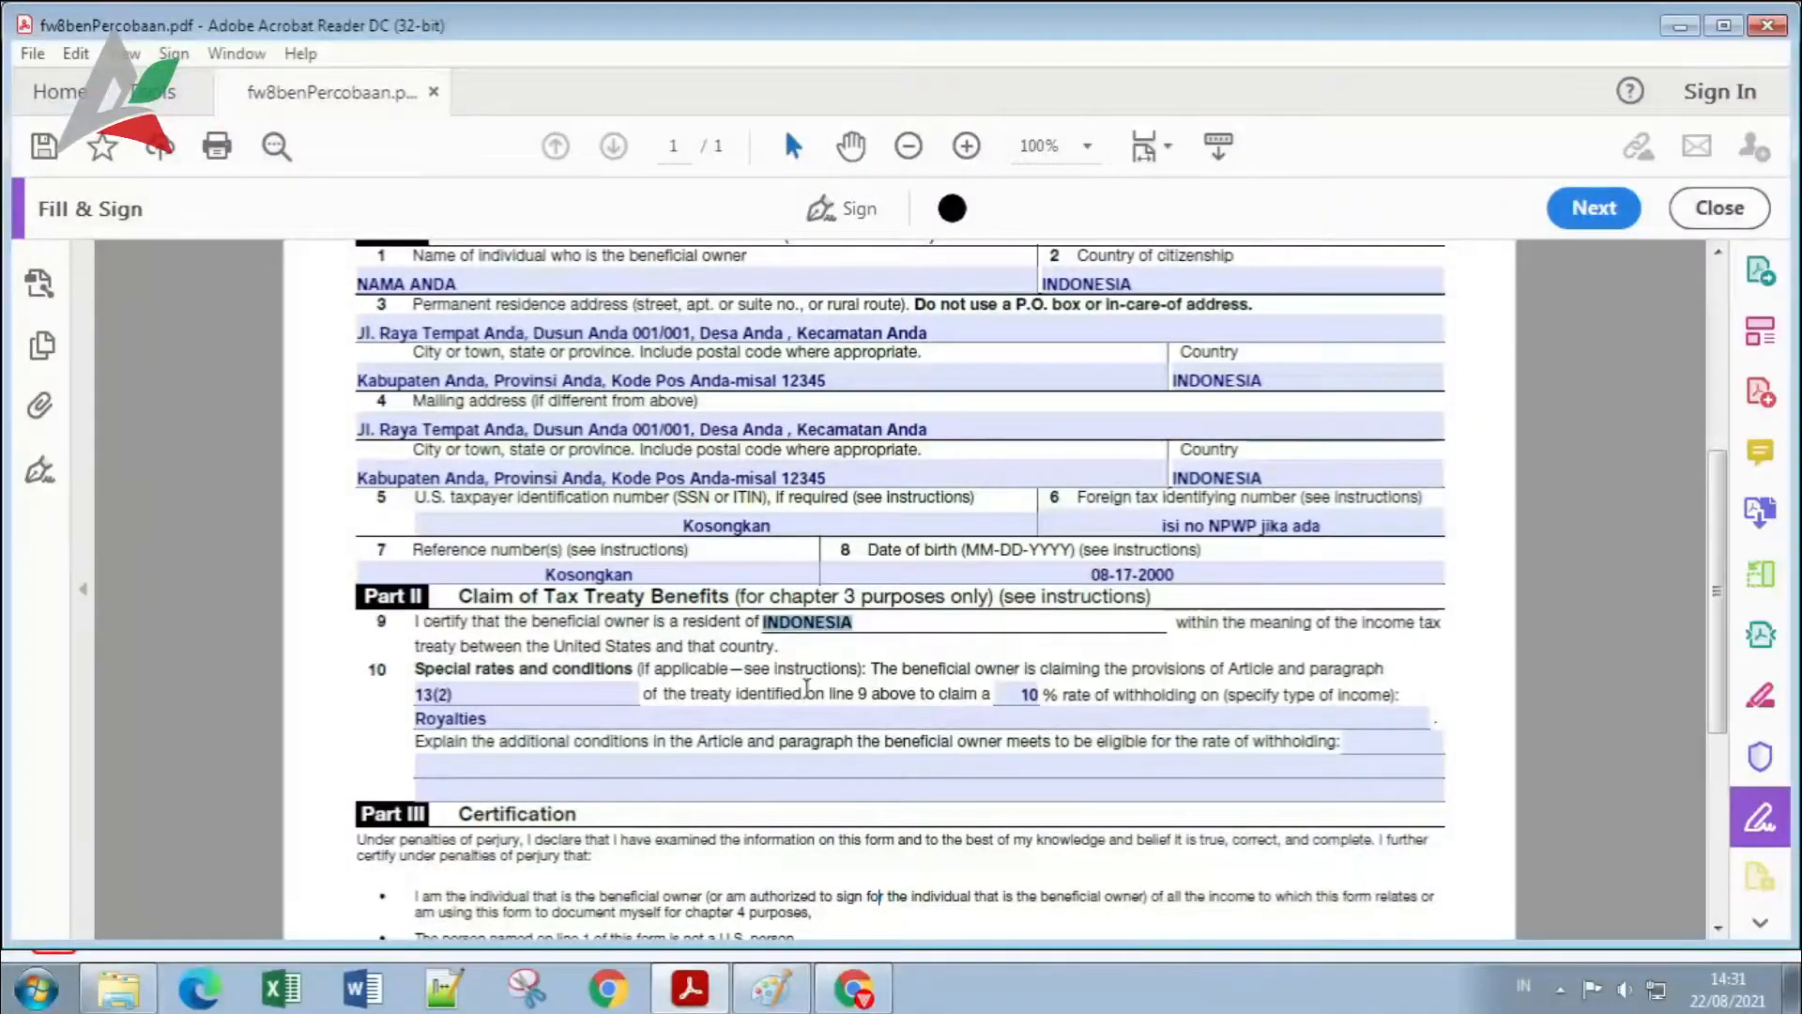
pyautogui.scroll(2, 737, 619)
pyautogui.moveTo(351, 451); pyautogui.dragTo(807, 461)
pyautogui.click(802, 462)
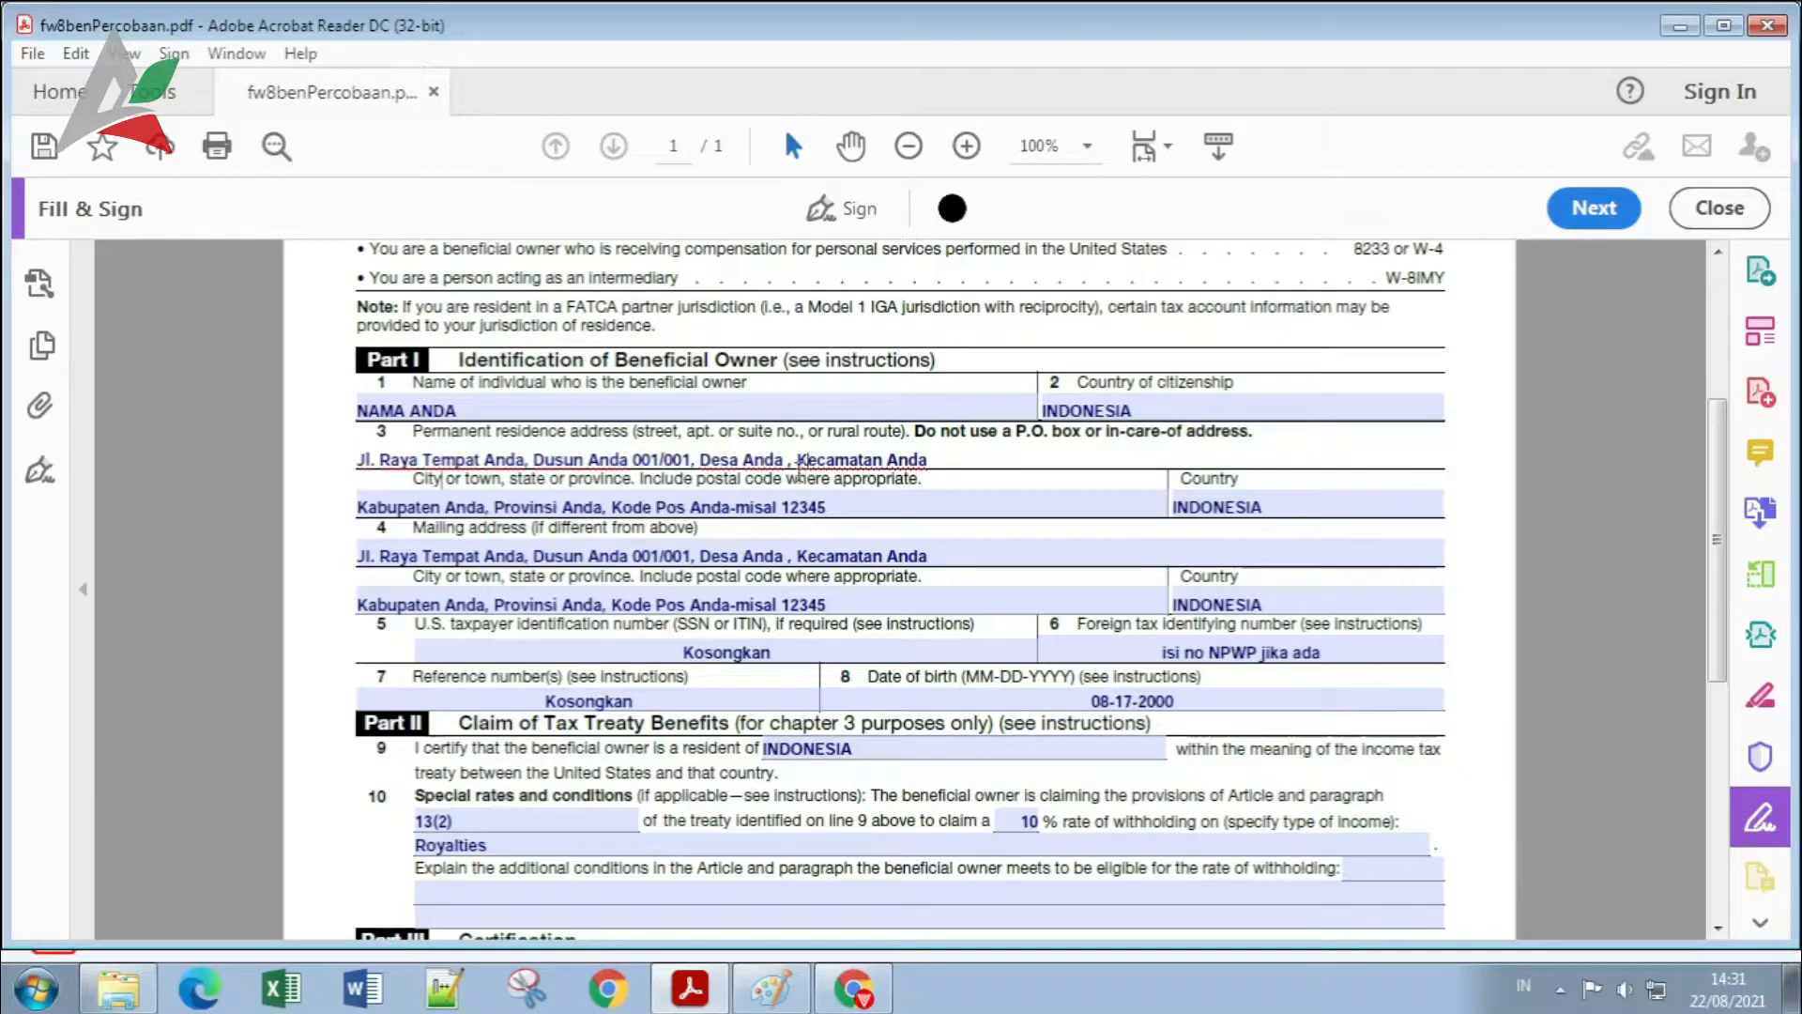
pyautogui.click(477, 514)
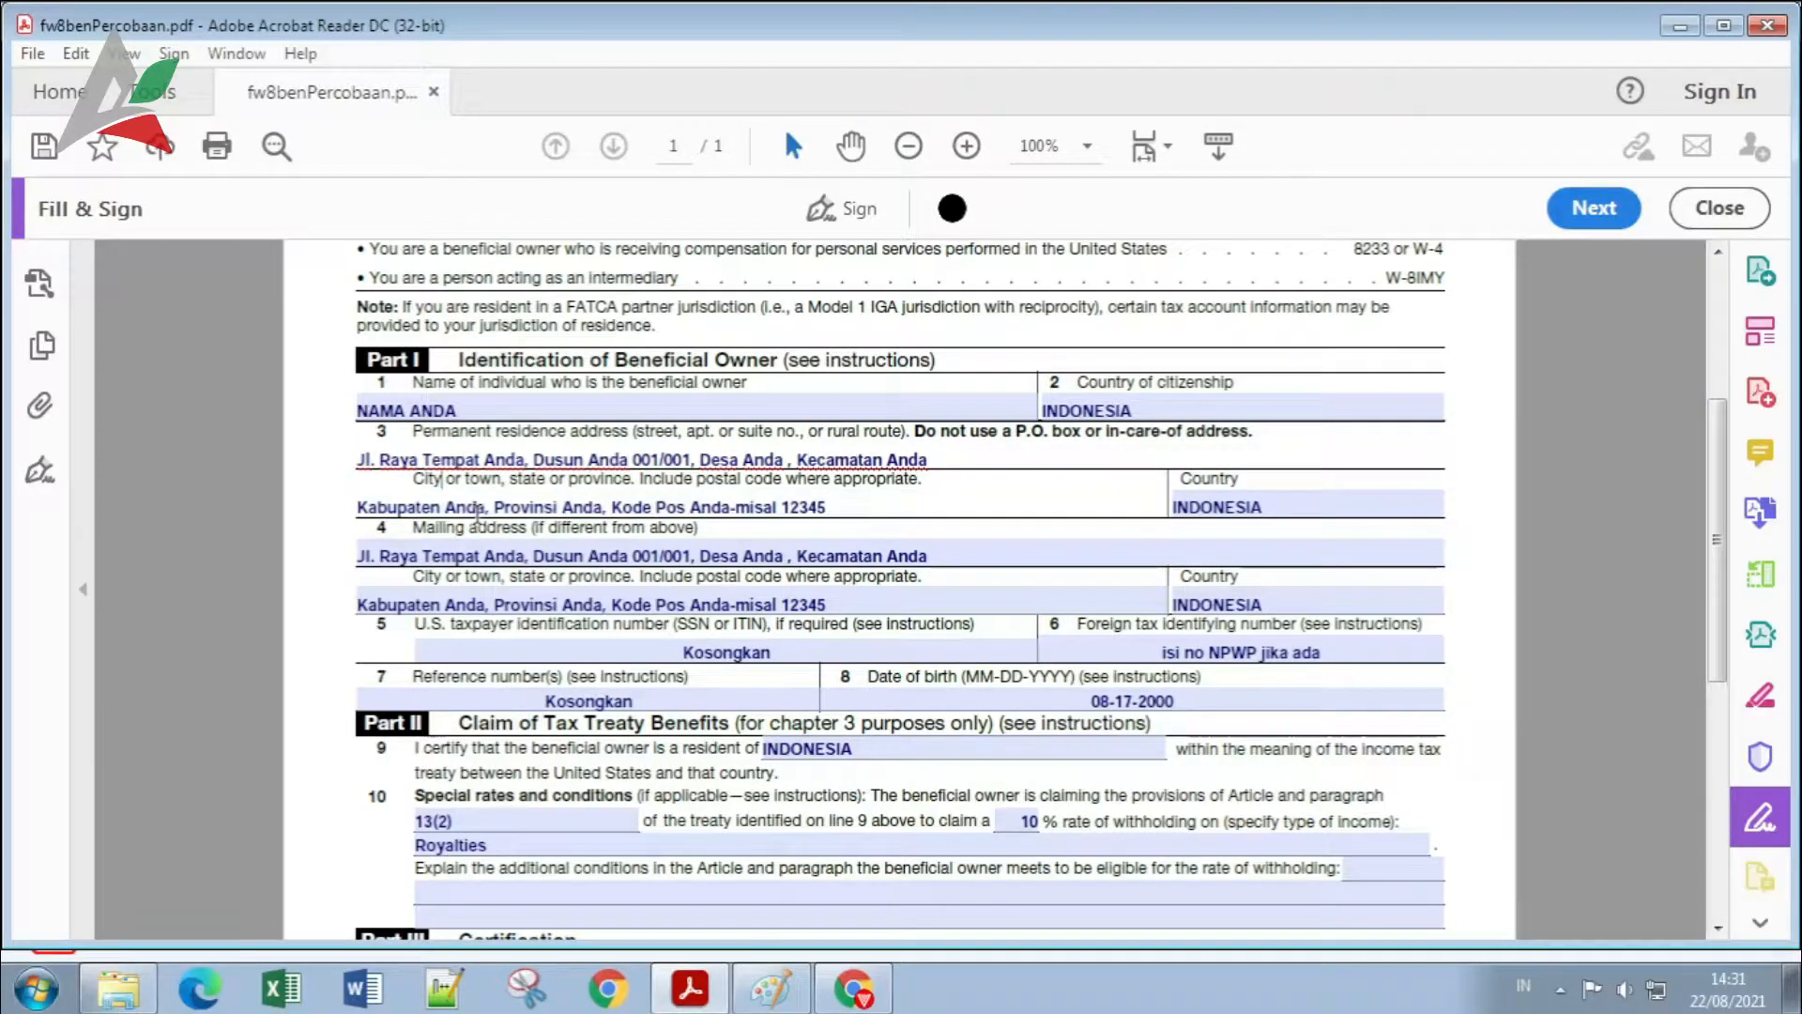
pyautogui.click(555, 556)
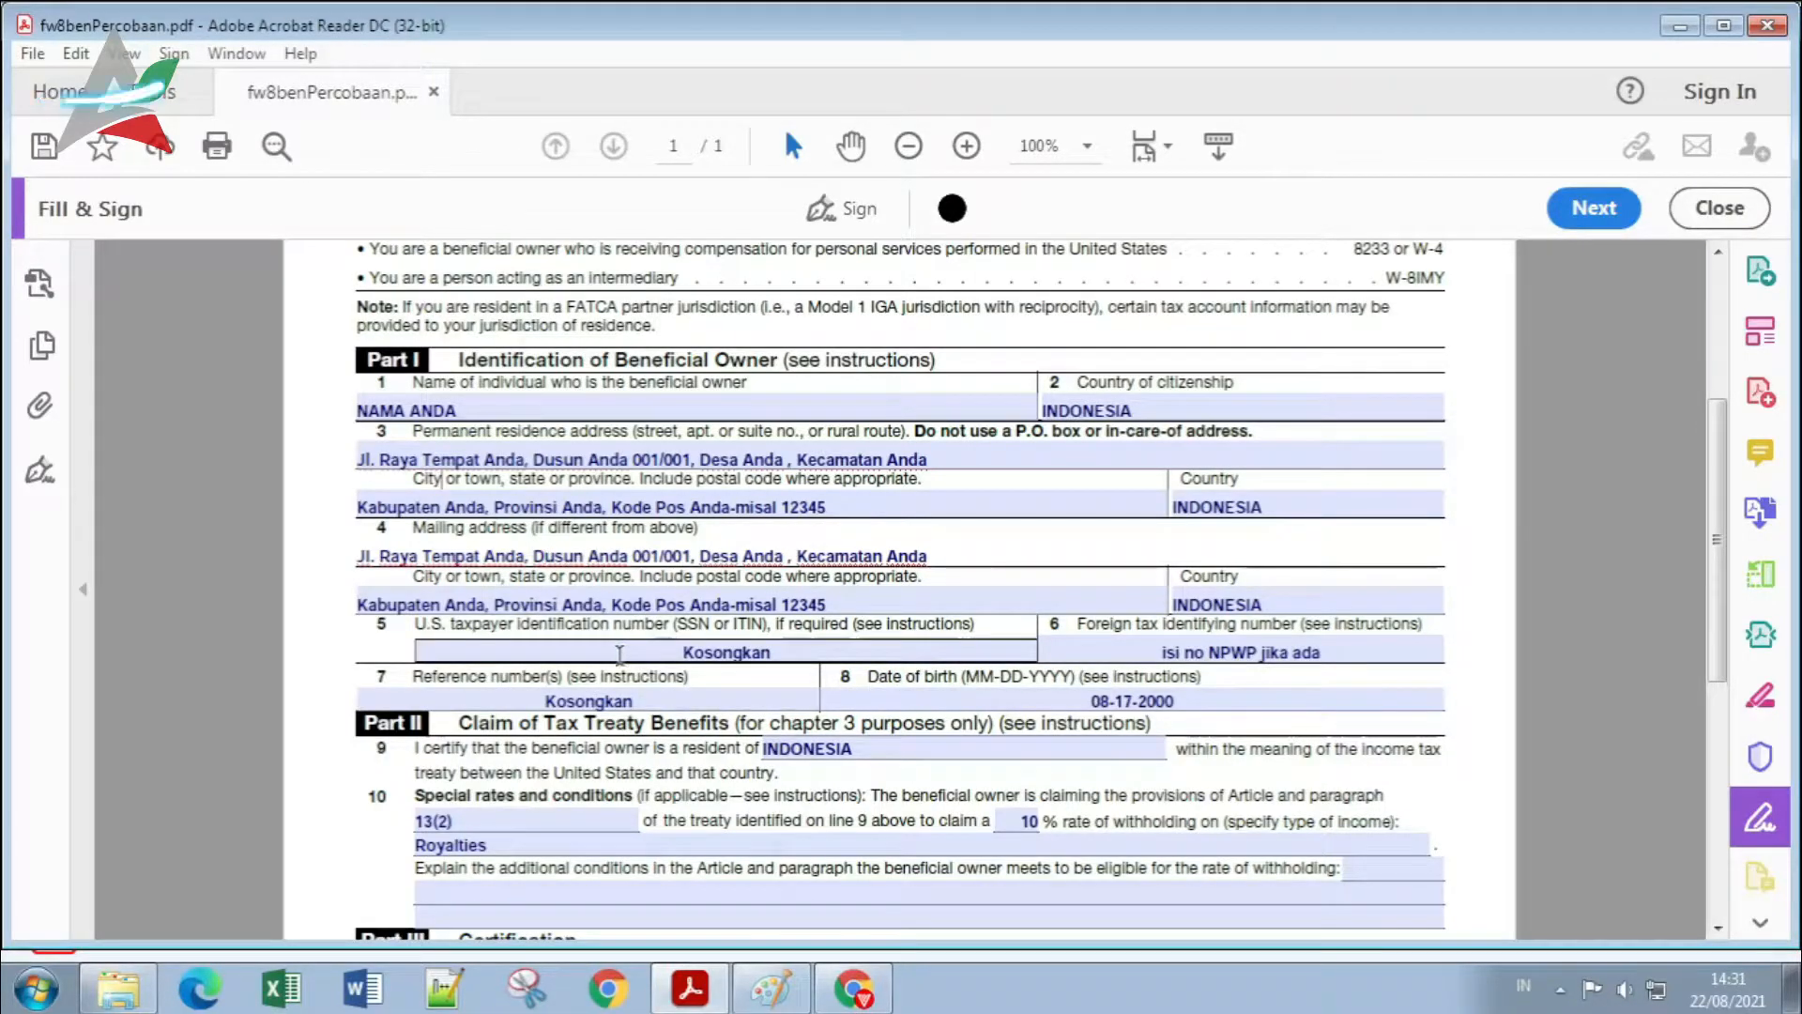
pyautogui.click(567, 695)
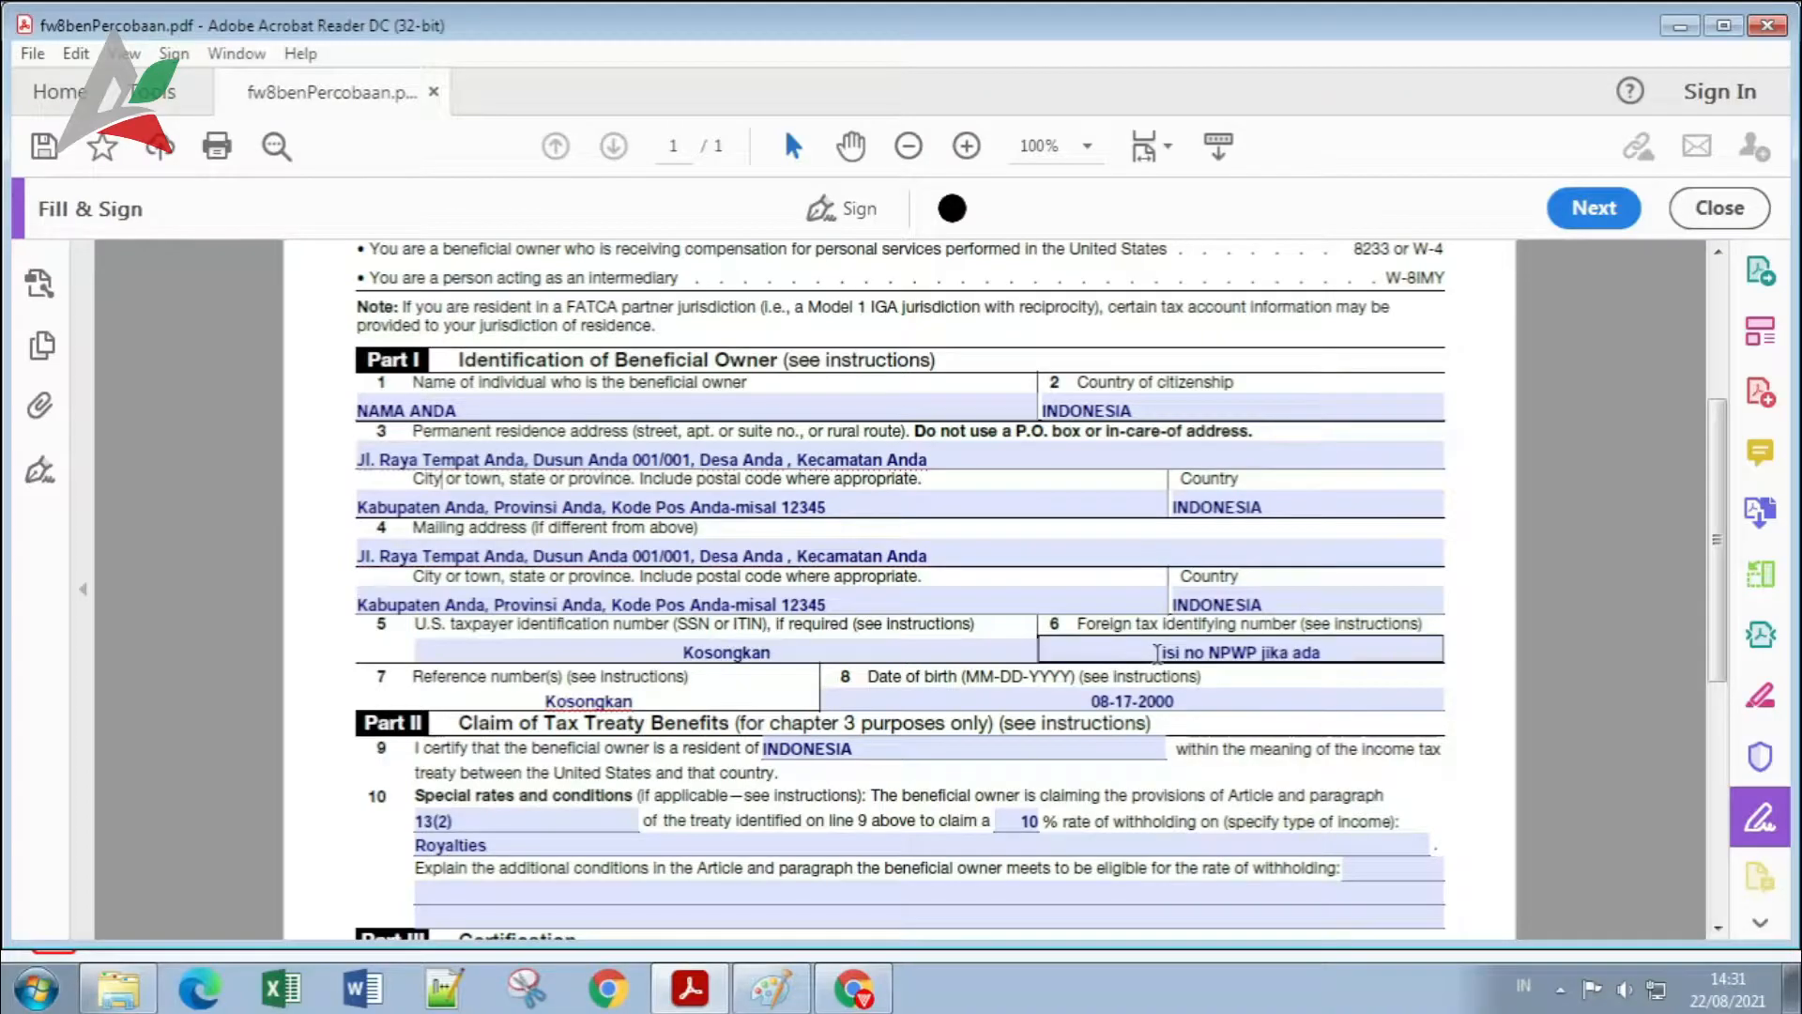
pyautogui.click(1157, 652)
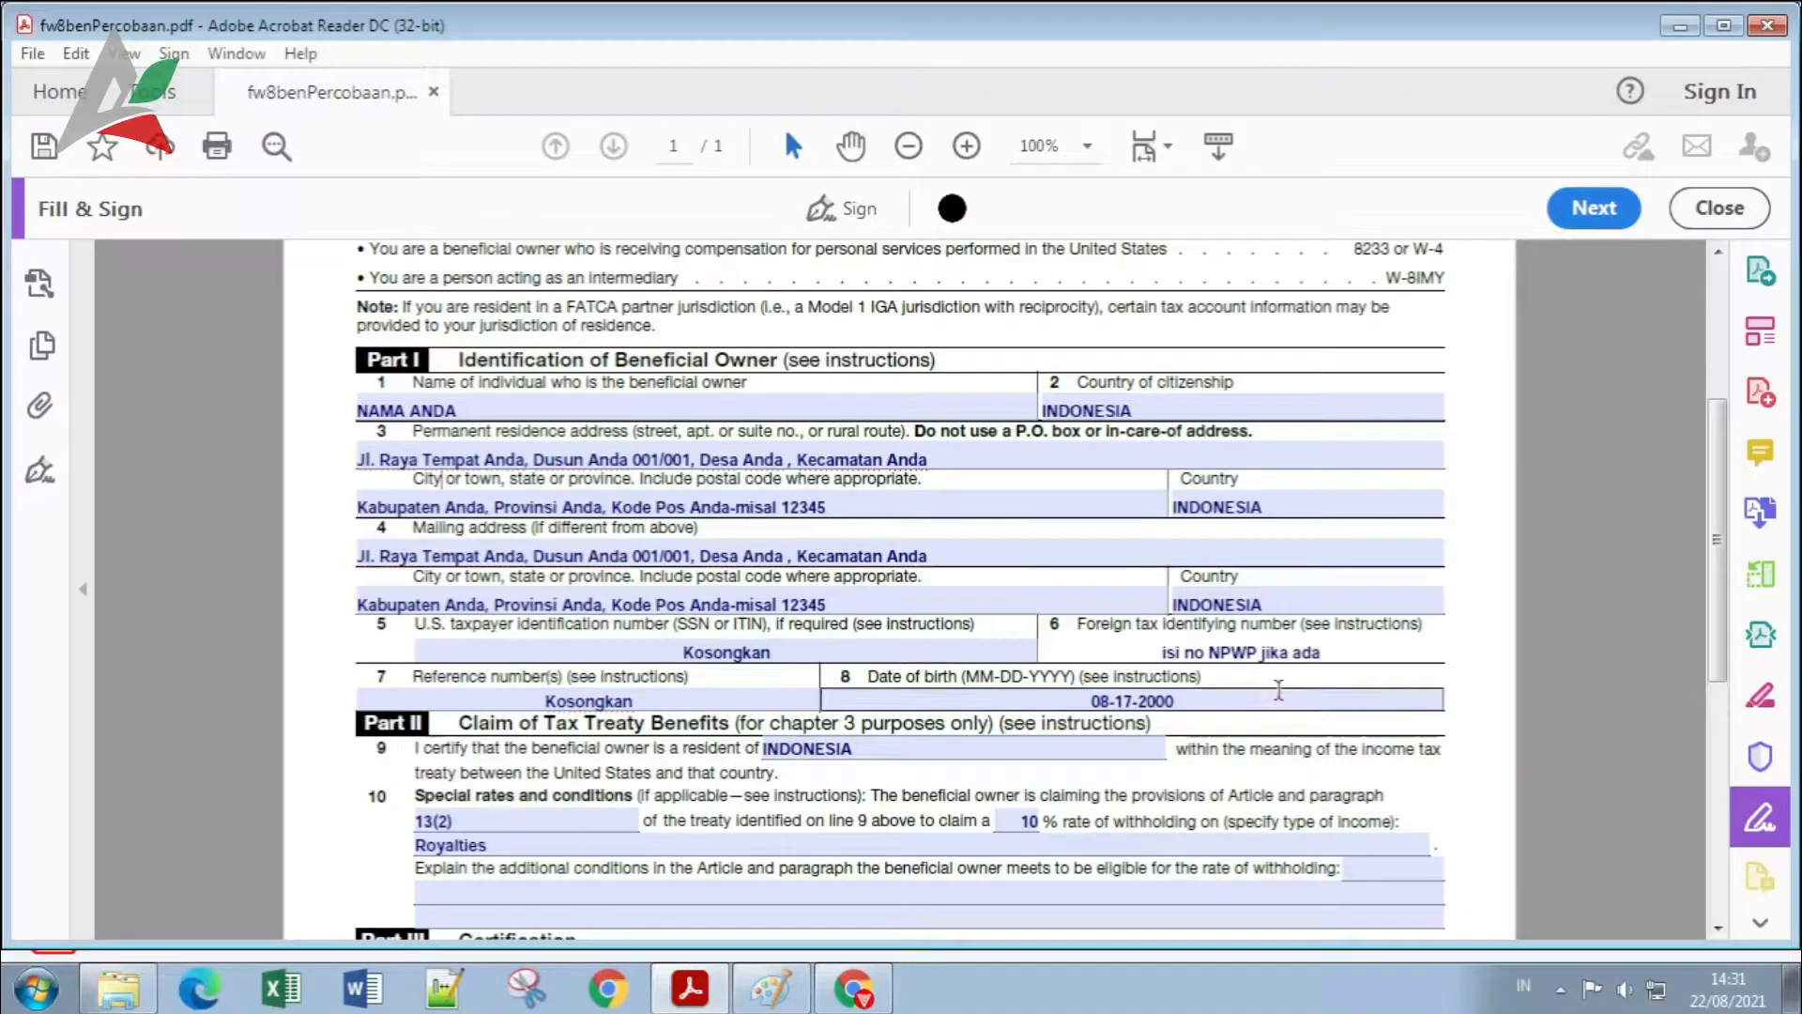
pyautogui.click(1017, 698)
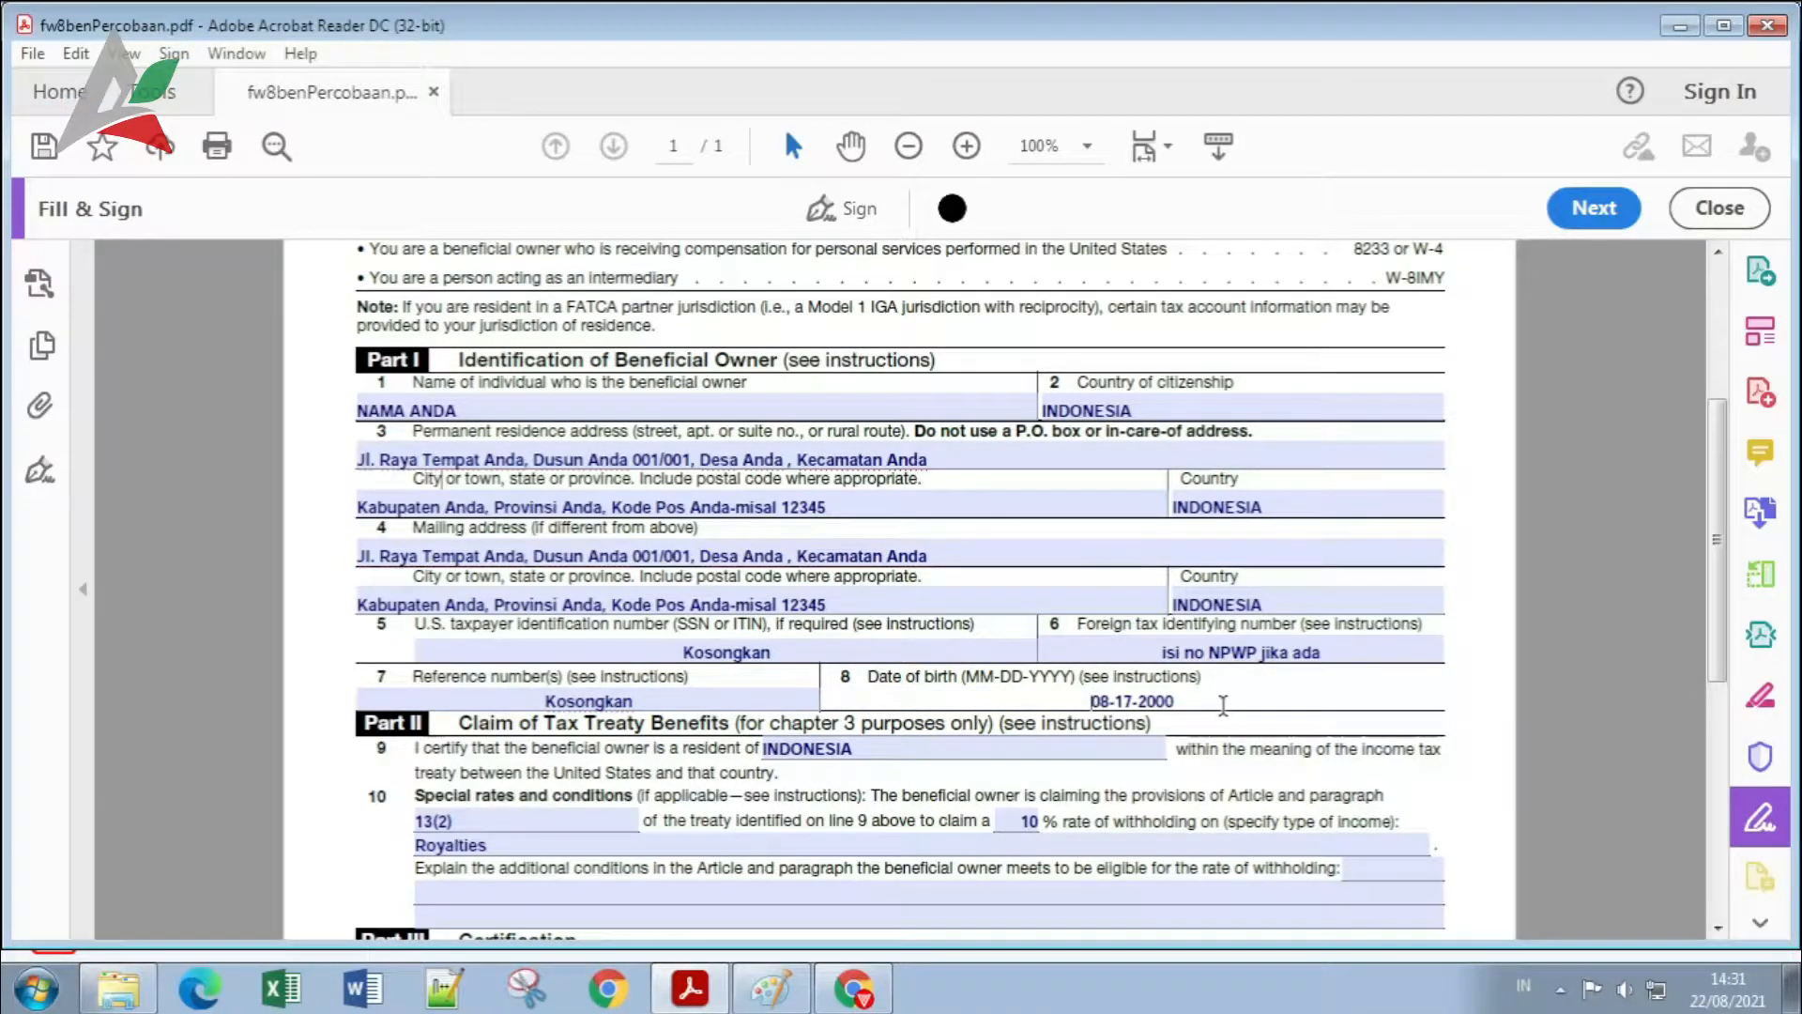
# Step: Check the Part II treaty entries: country of residence, article and paragraph, and withholding rate
pyautogui.click(1042, 755)
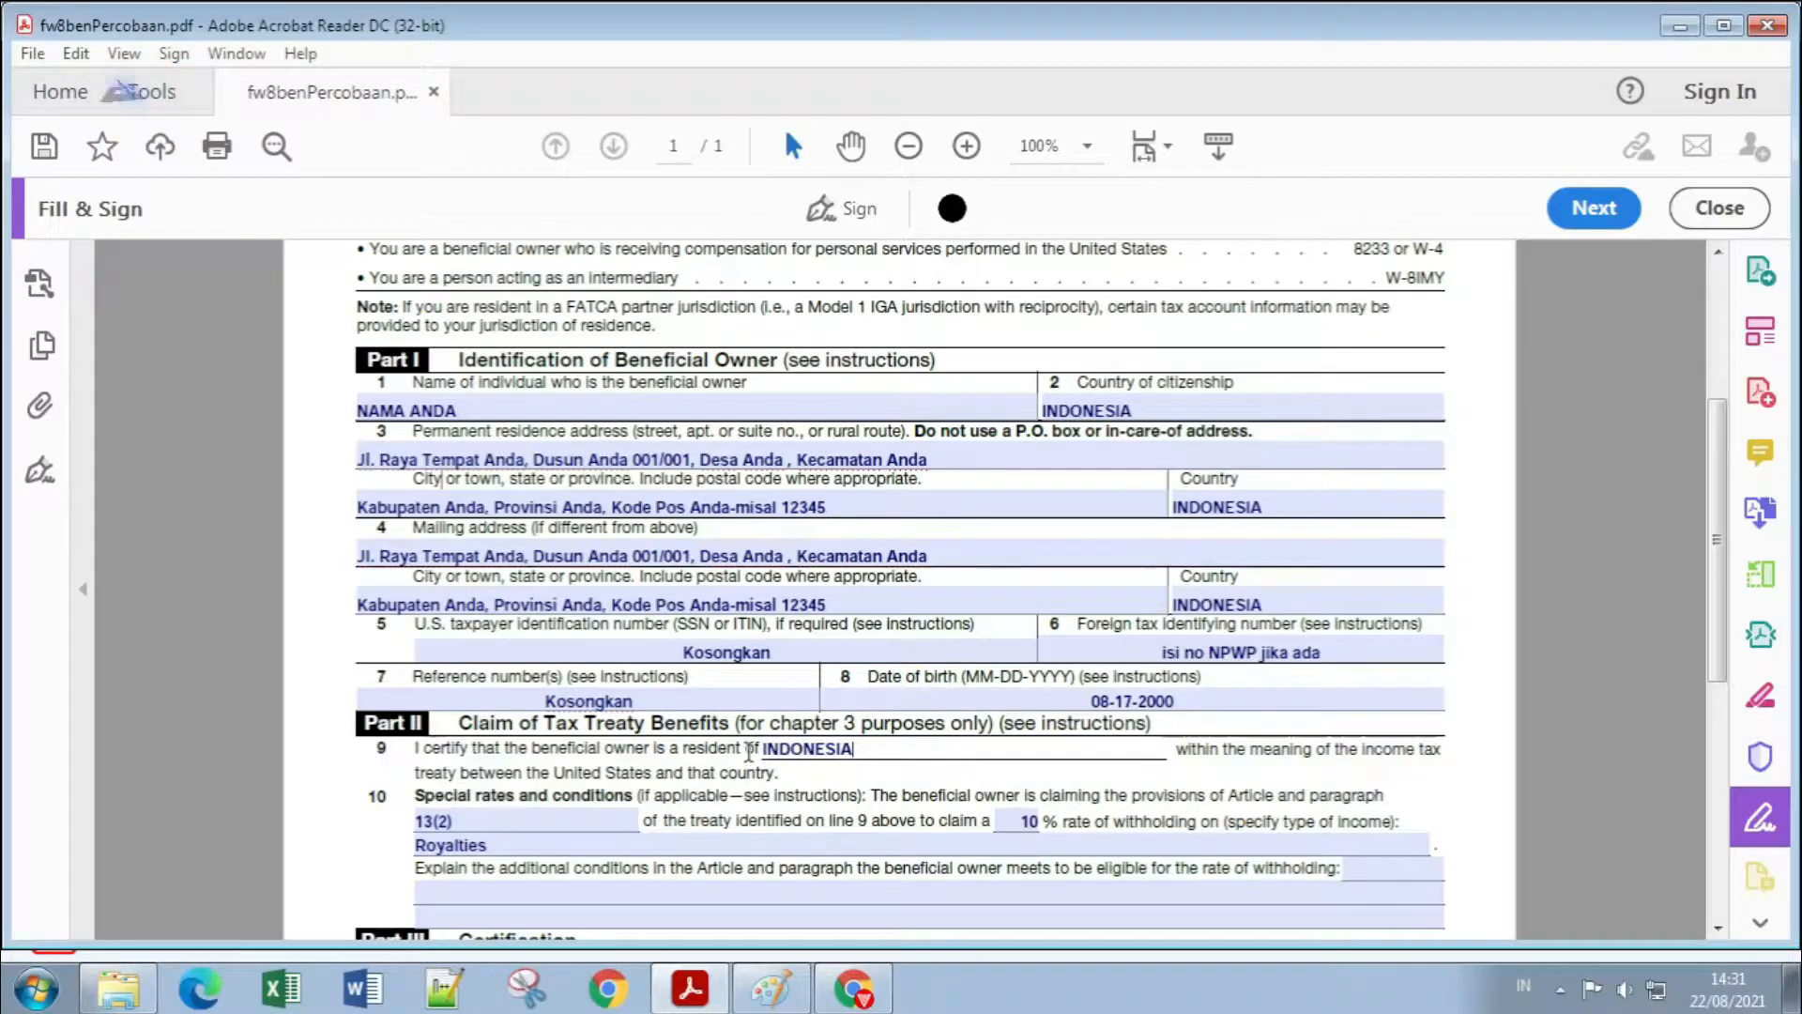
pyautogui.scroll(-1, 610, 755)
pyautogui.click(529, 756)
pyautogui.click(502, 757)
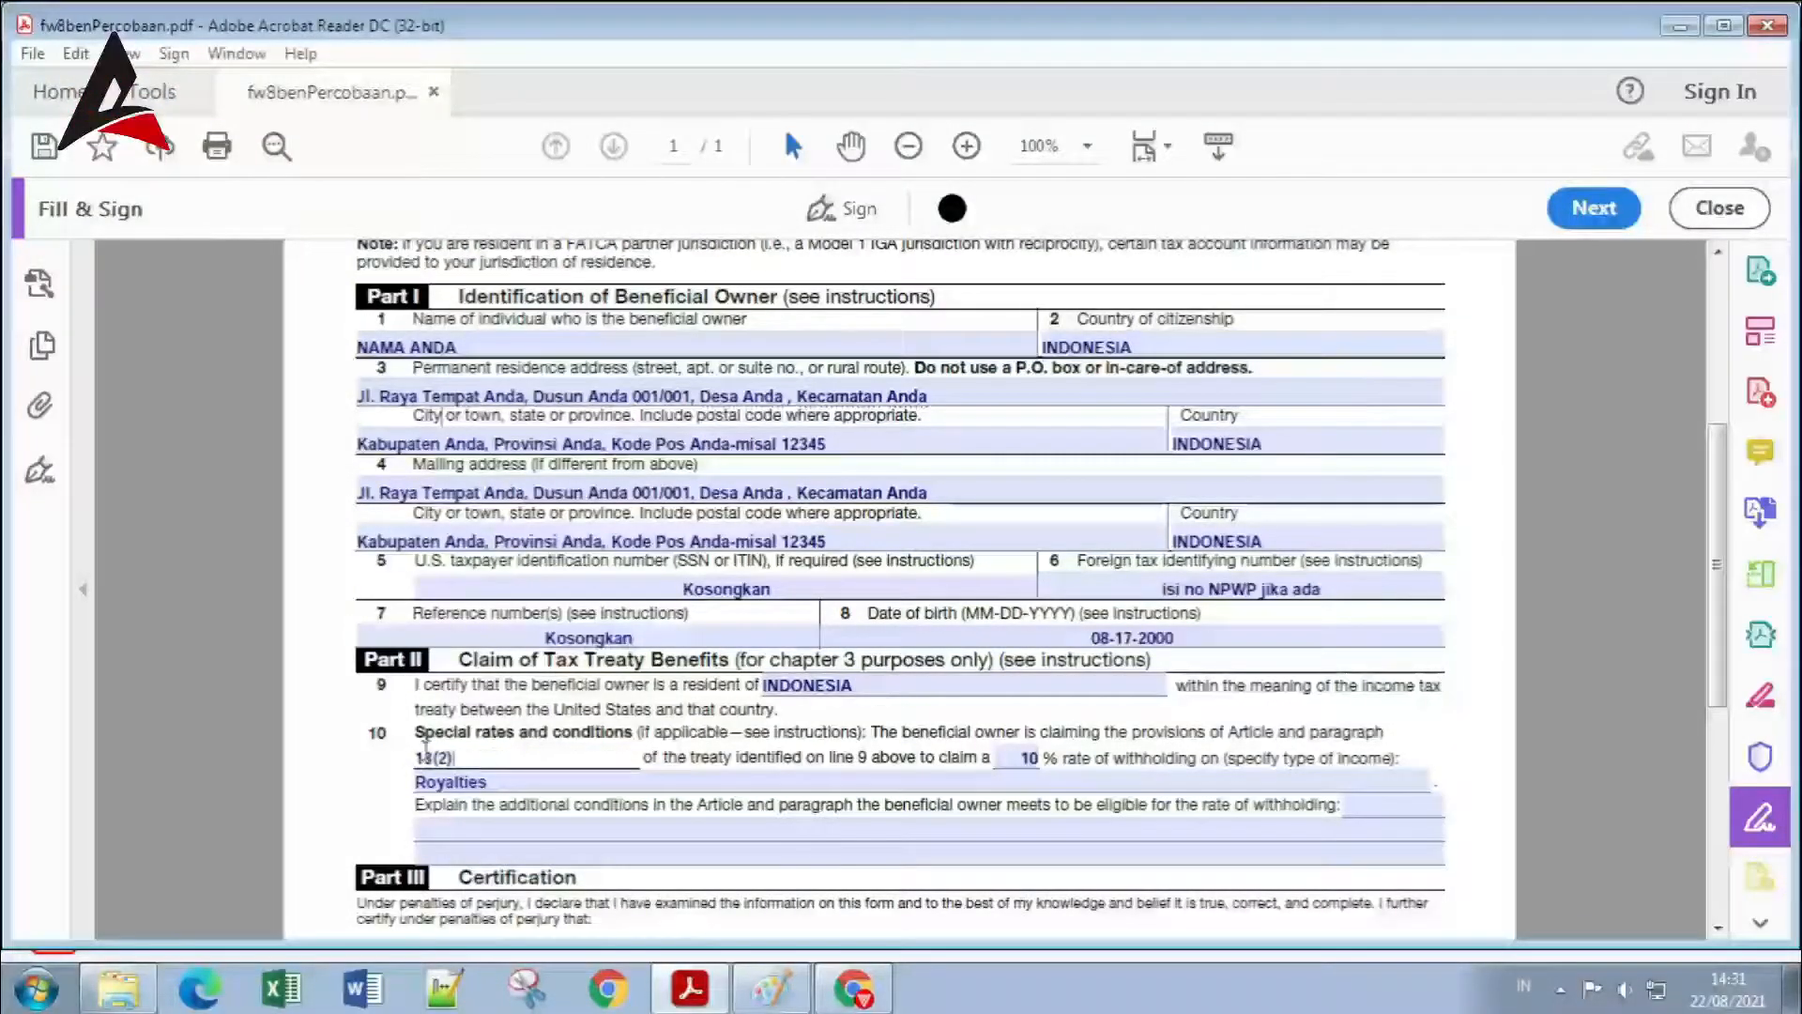
pyautogui.click(1012, 759)
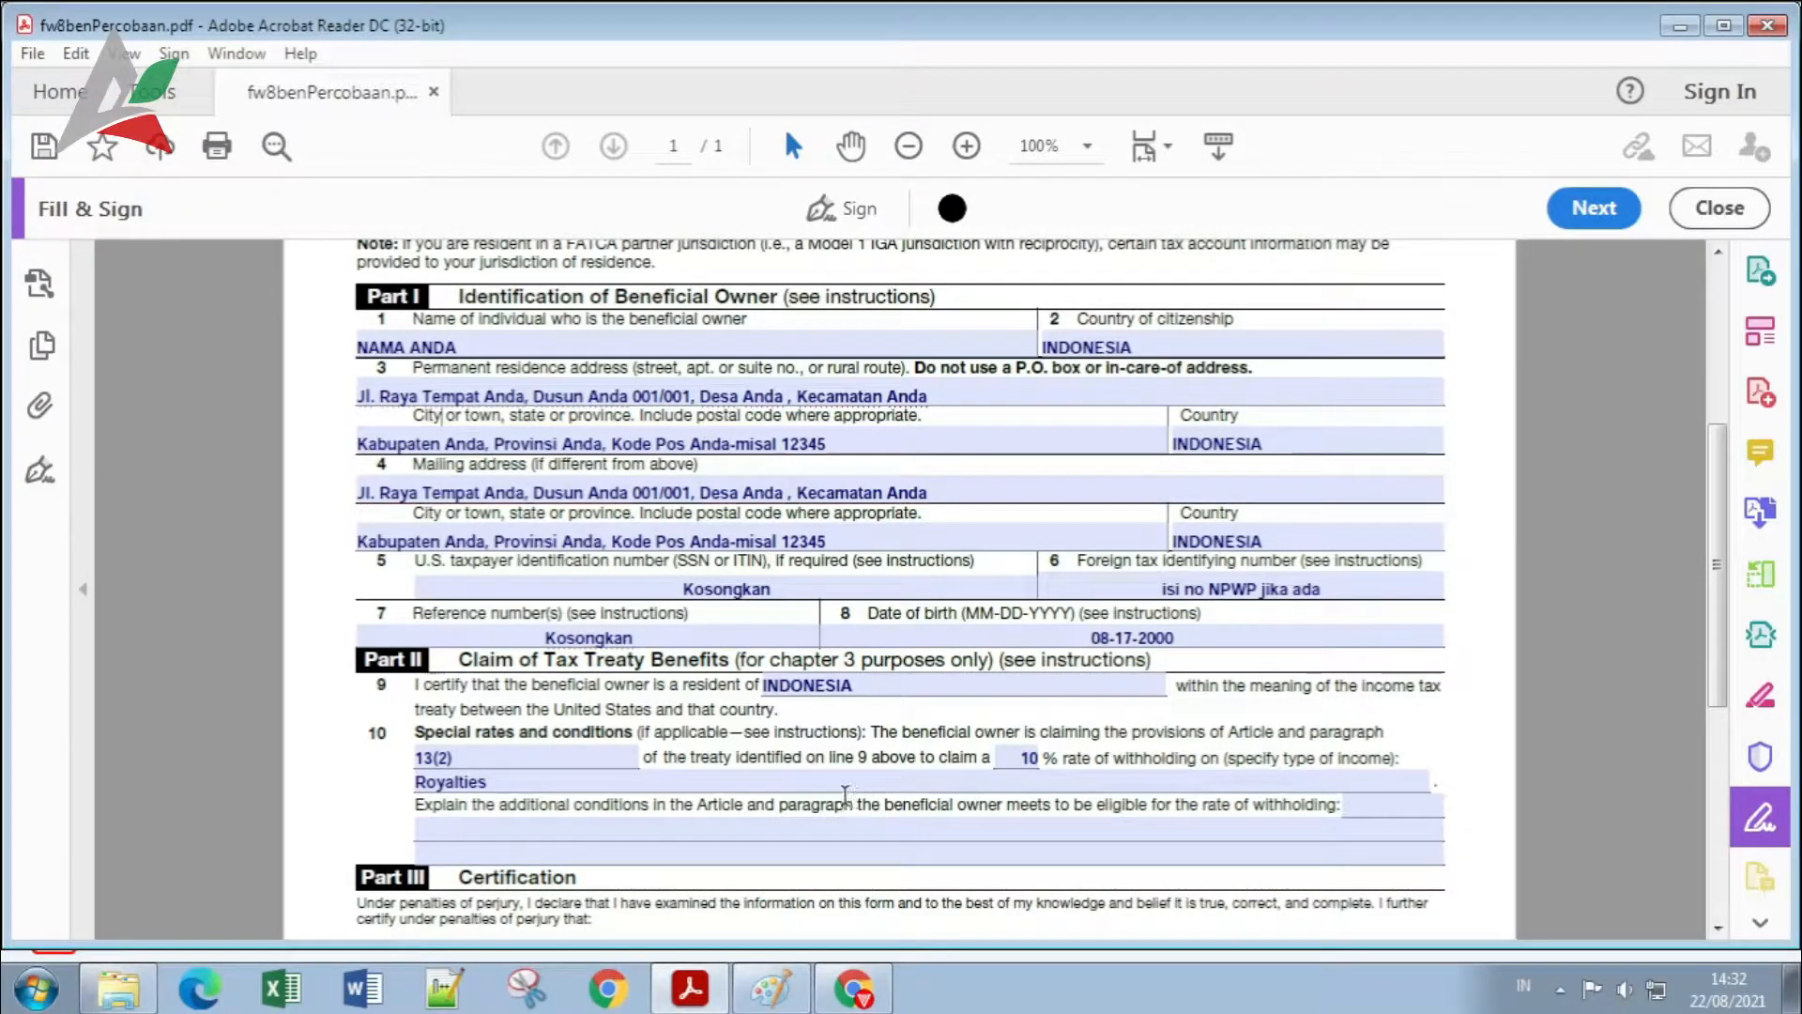
# Step: Check the Part II income type and additional conditions, and the Part III certification, signature, date and printed name
pyautogui.scroll(-3, 605, 781)
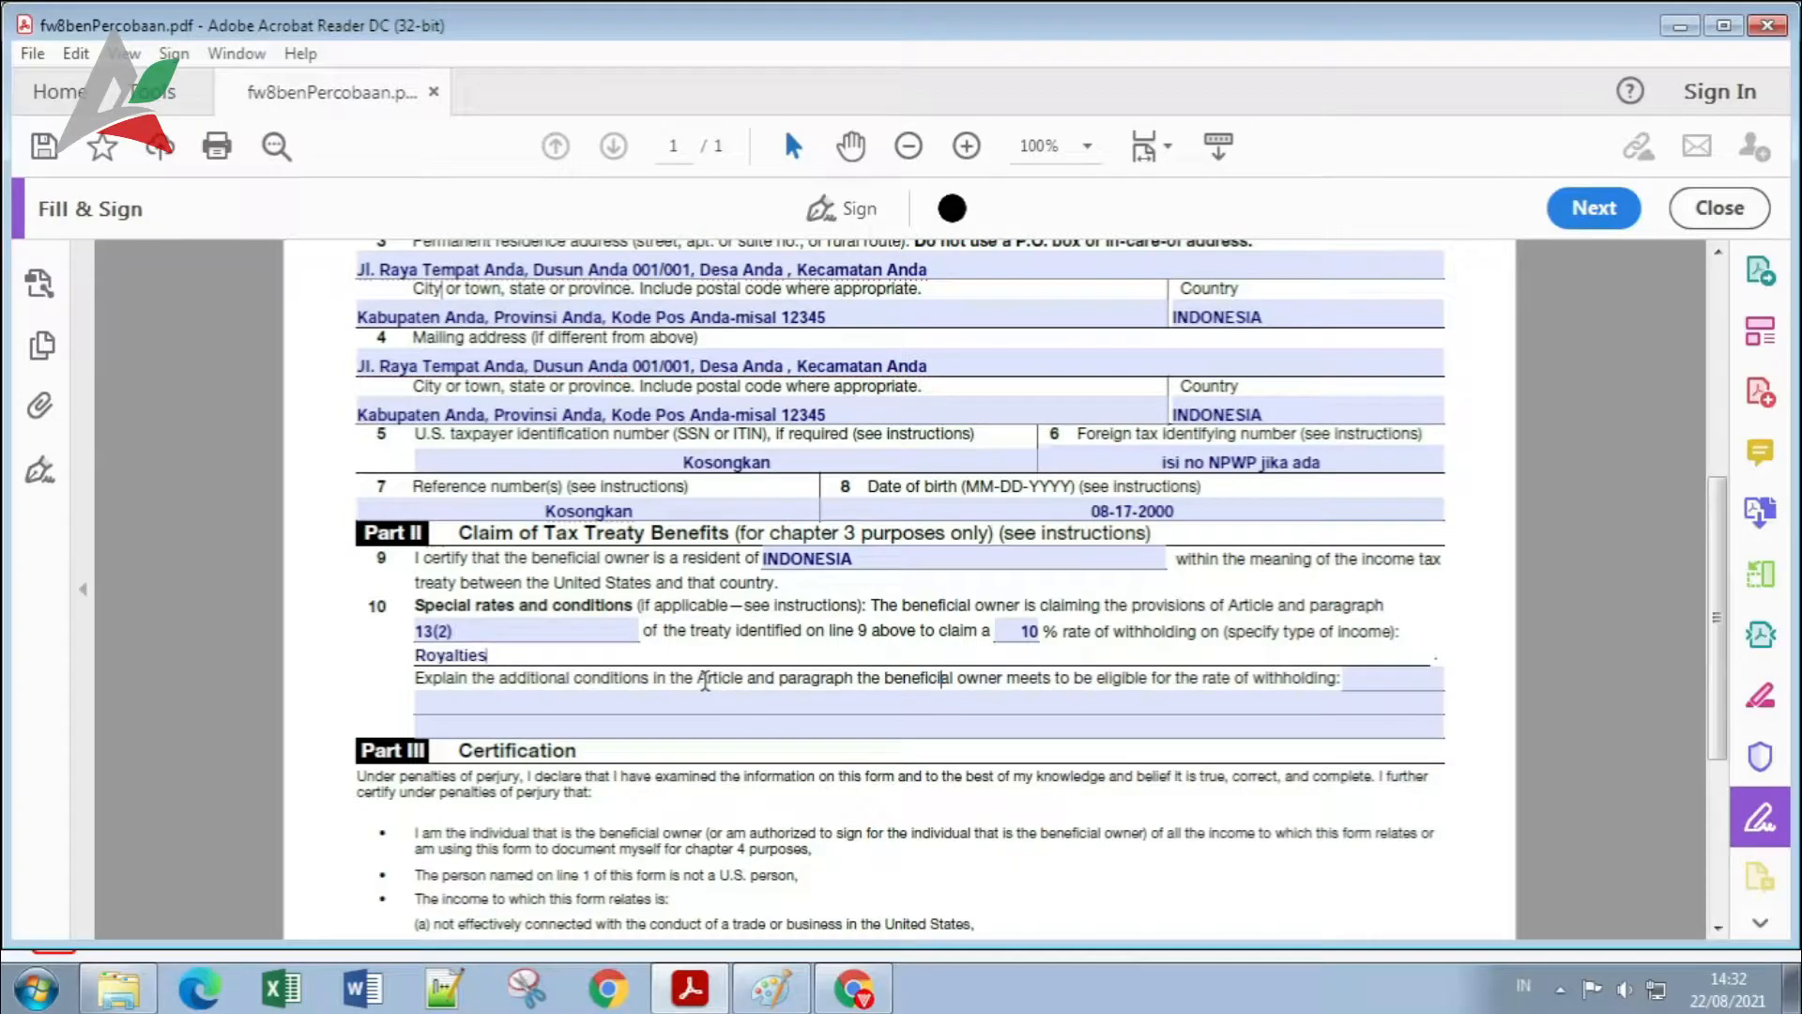
pyautogui.scroll(-1, 706, 679)
pyautogui.click(706, 676)
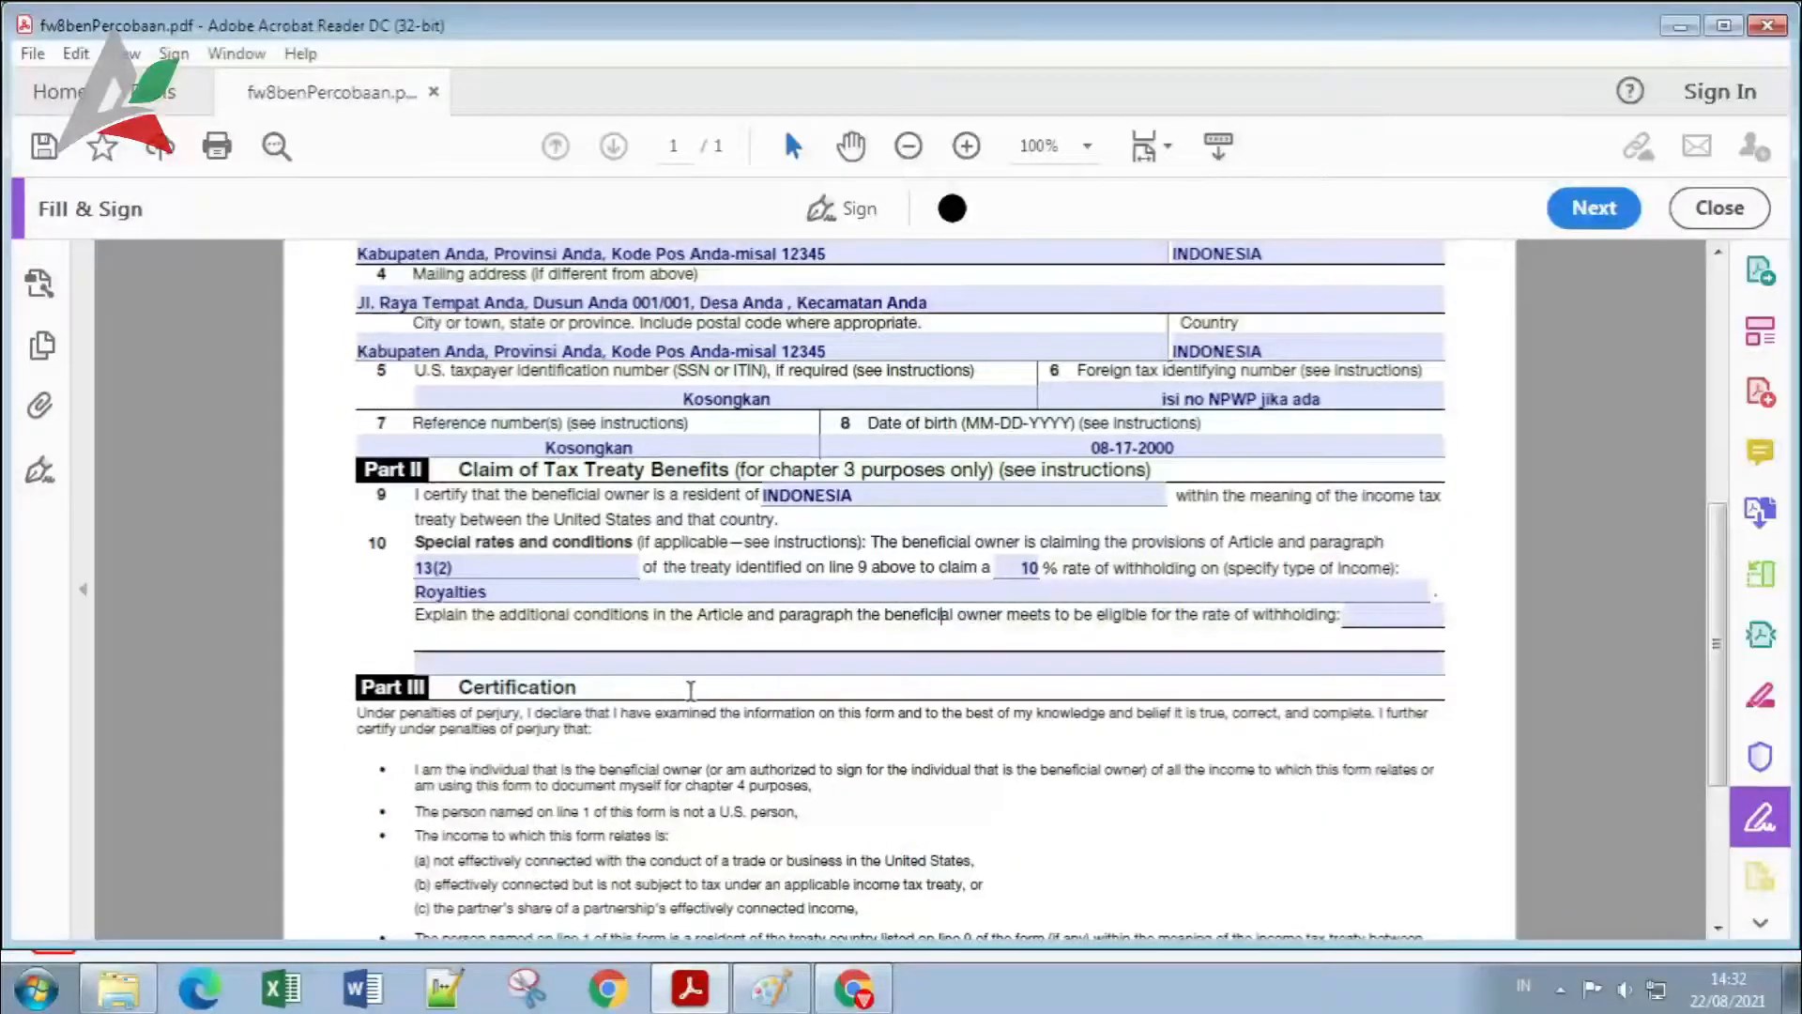
pyautogui.scroll(-4, 782, 782)
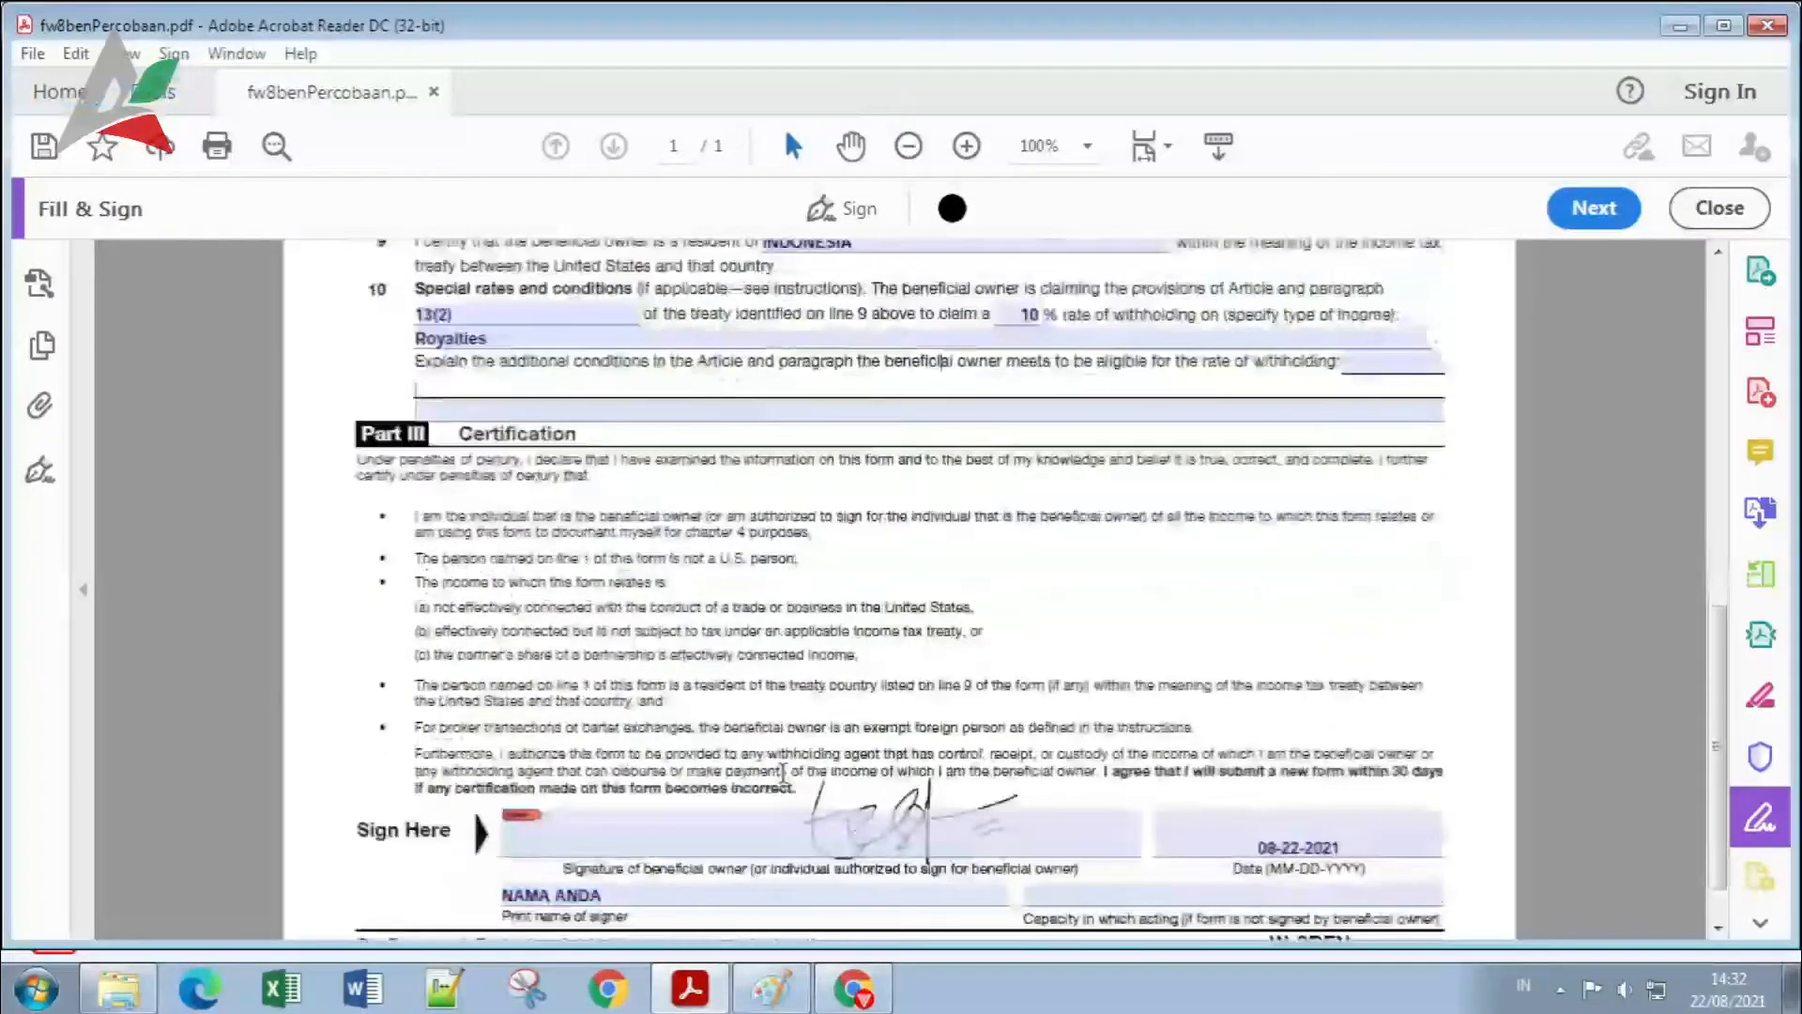
pyautogui.scroll(-1, 824, 783)
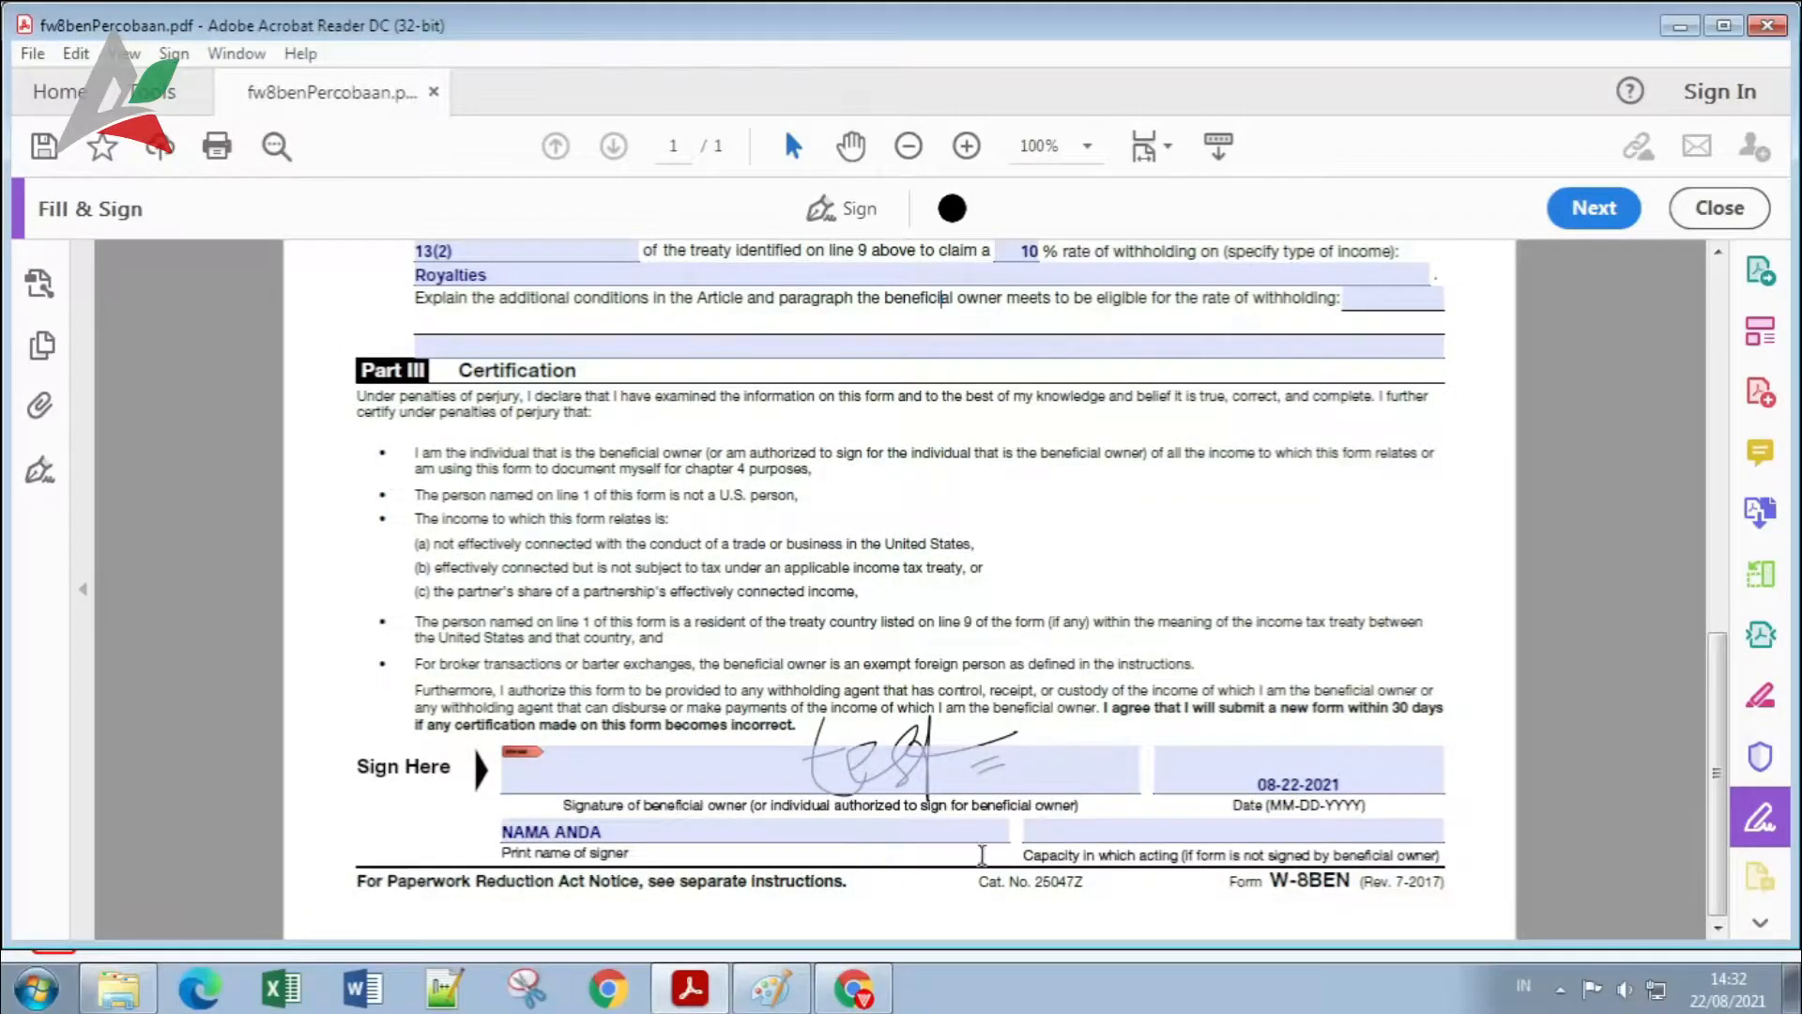
# Step: Save an unrestricted copy of the signed form as SELESAI in the Sample Videos folder
pyautogui.click(1608, 210)
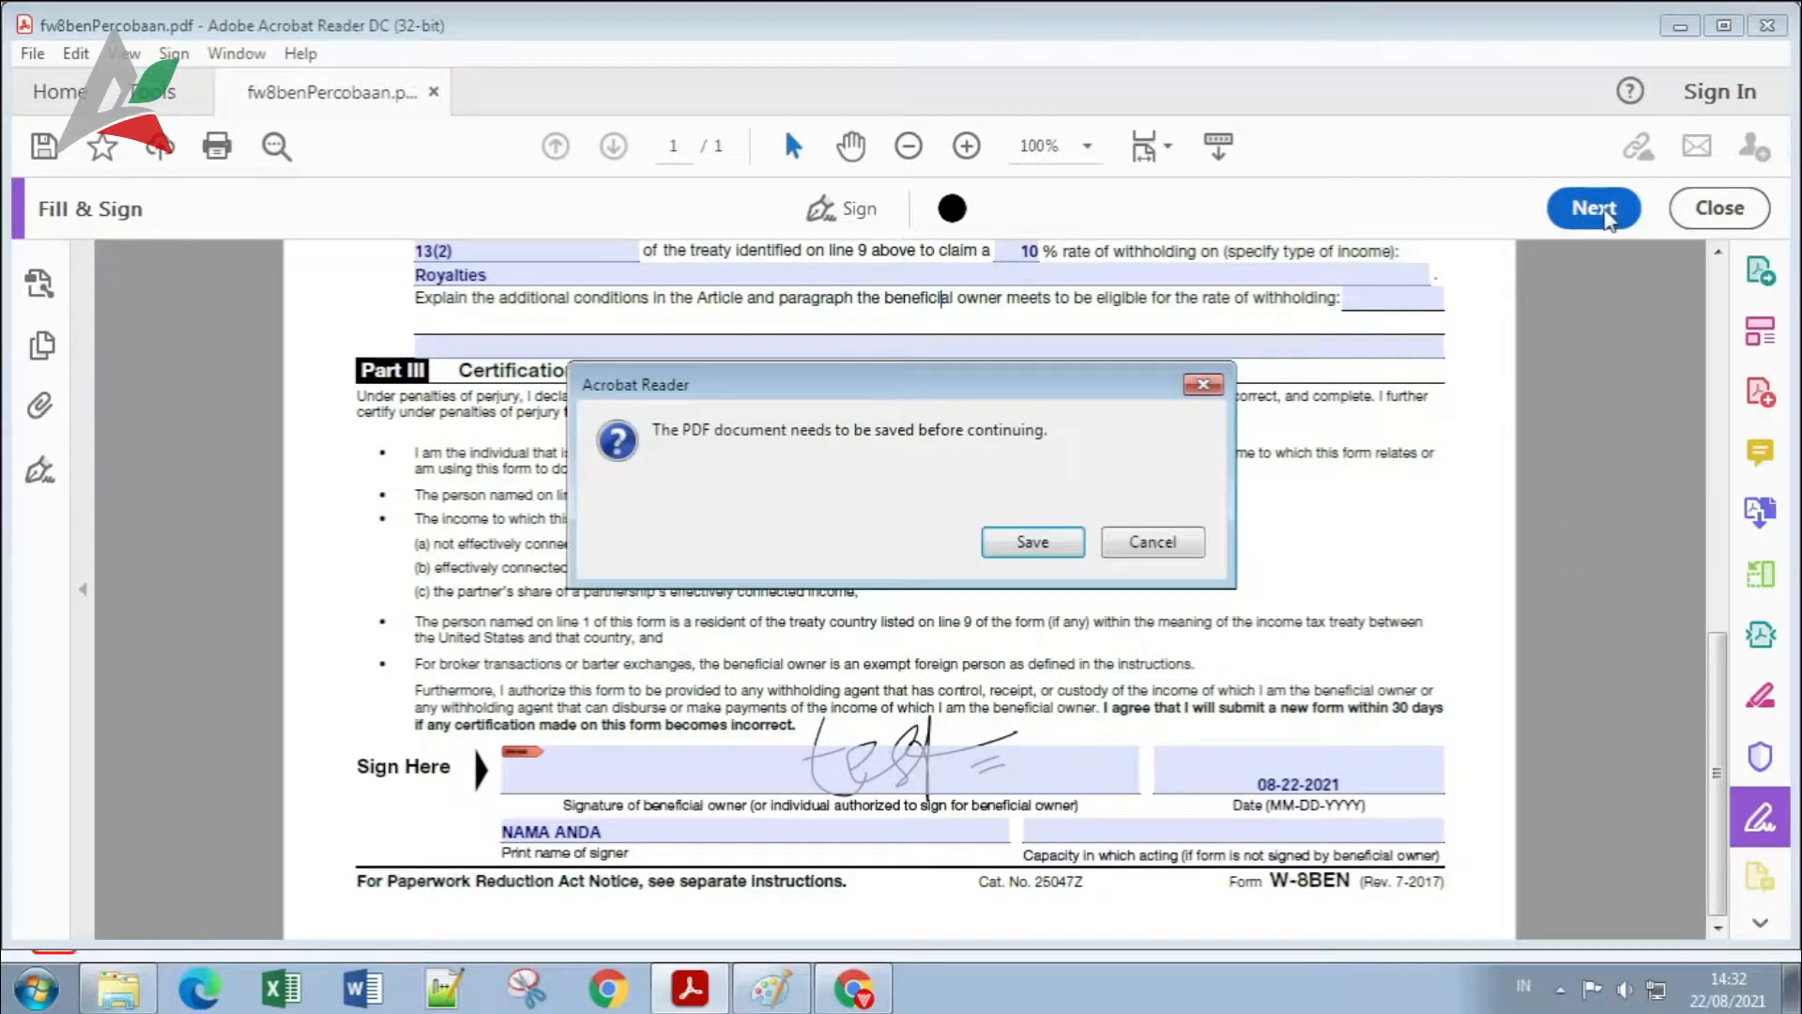
pyautogui.click(1042, 544)
pyautogui.click(1043, 561)
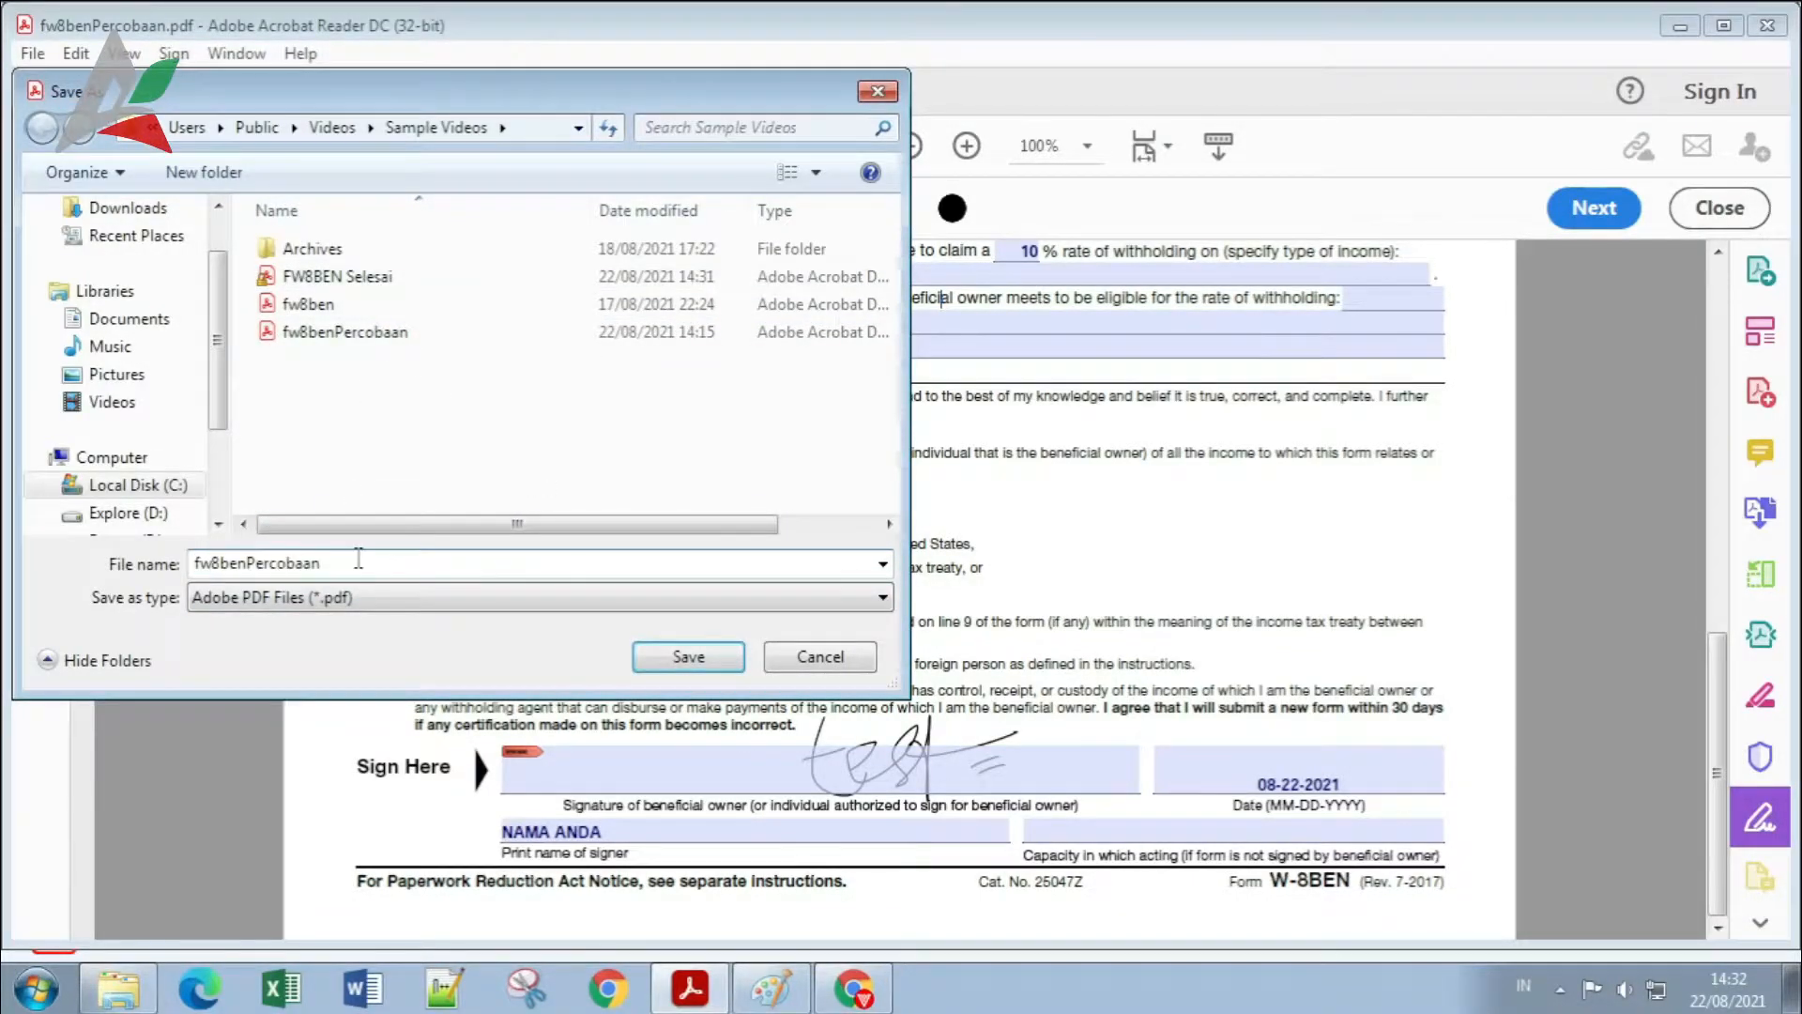
pyautogui.write('SELESAI')
pyautogui.click(688, 656)
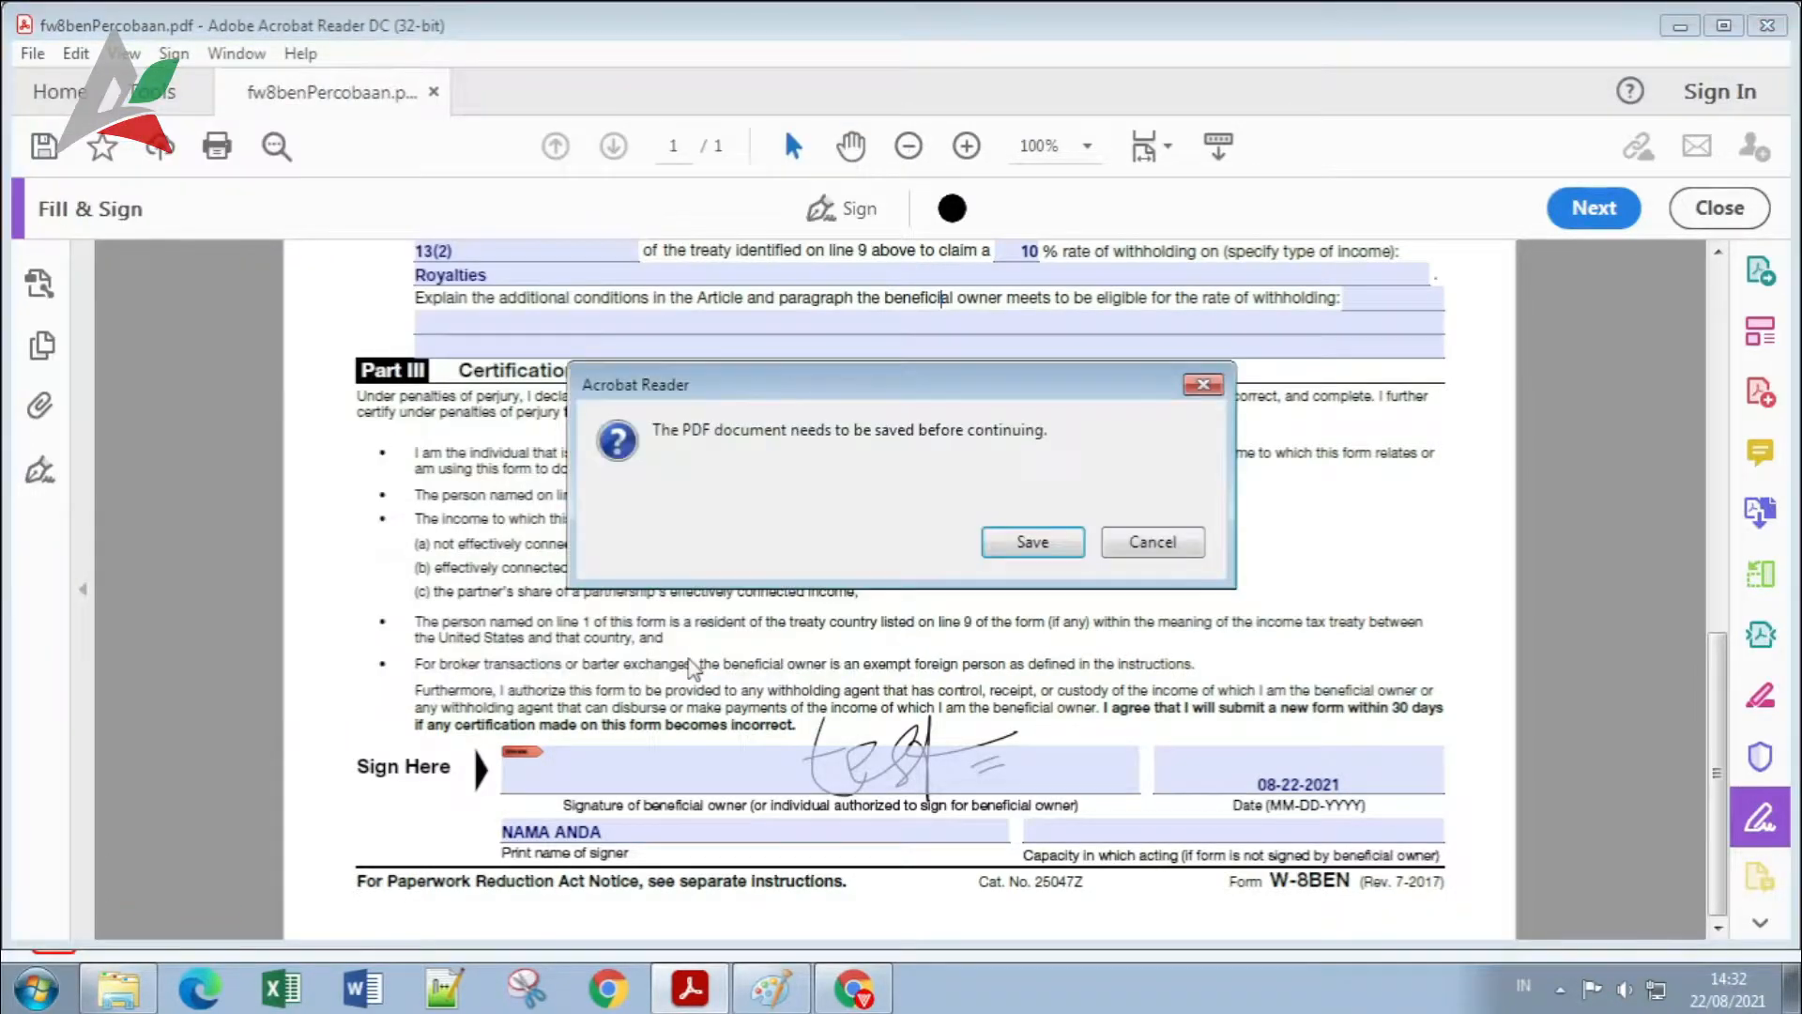
# Step: Cancel saving another copy and close the signed form without saving changes to fw8benPercobaan.pdf
pyautogui.click(1025, 542)
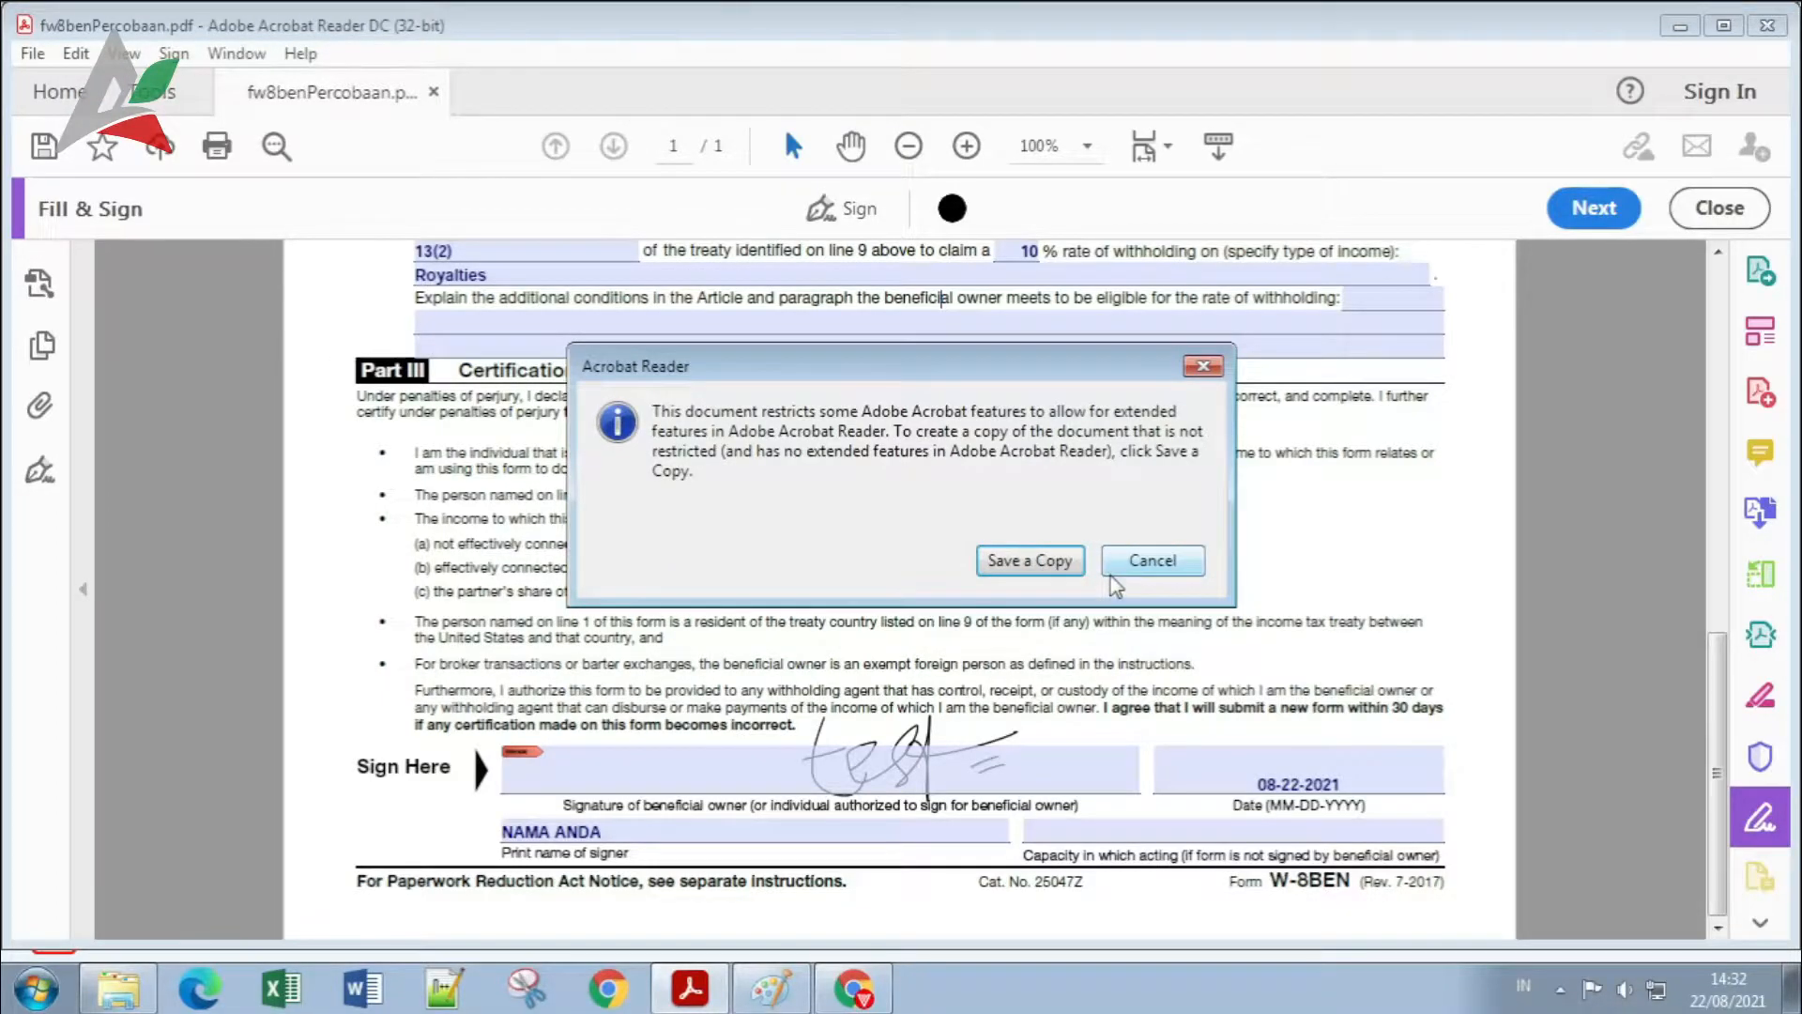
pyautogui.click(1153, 563)
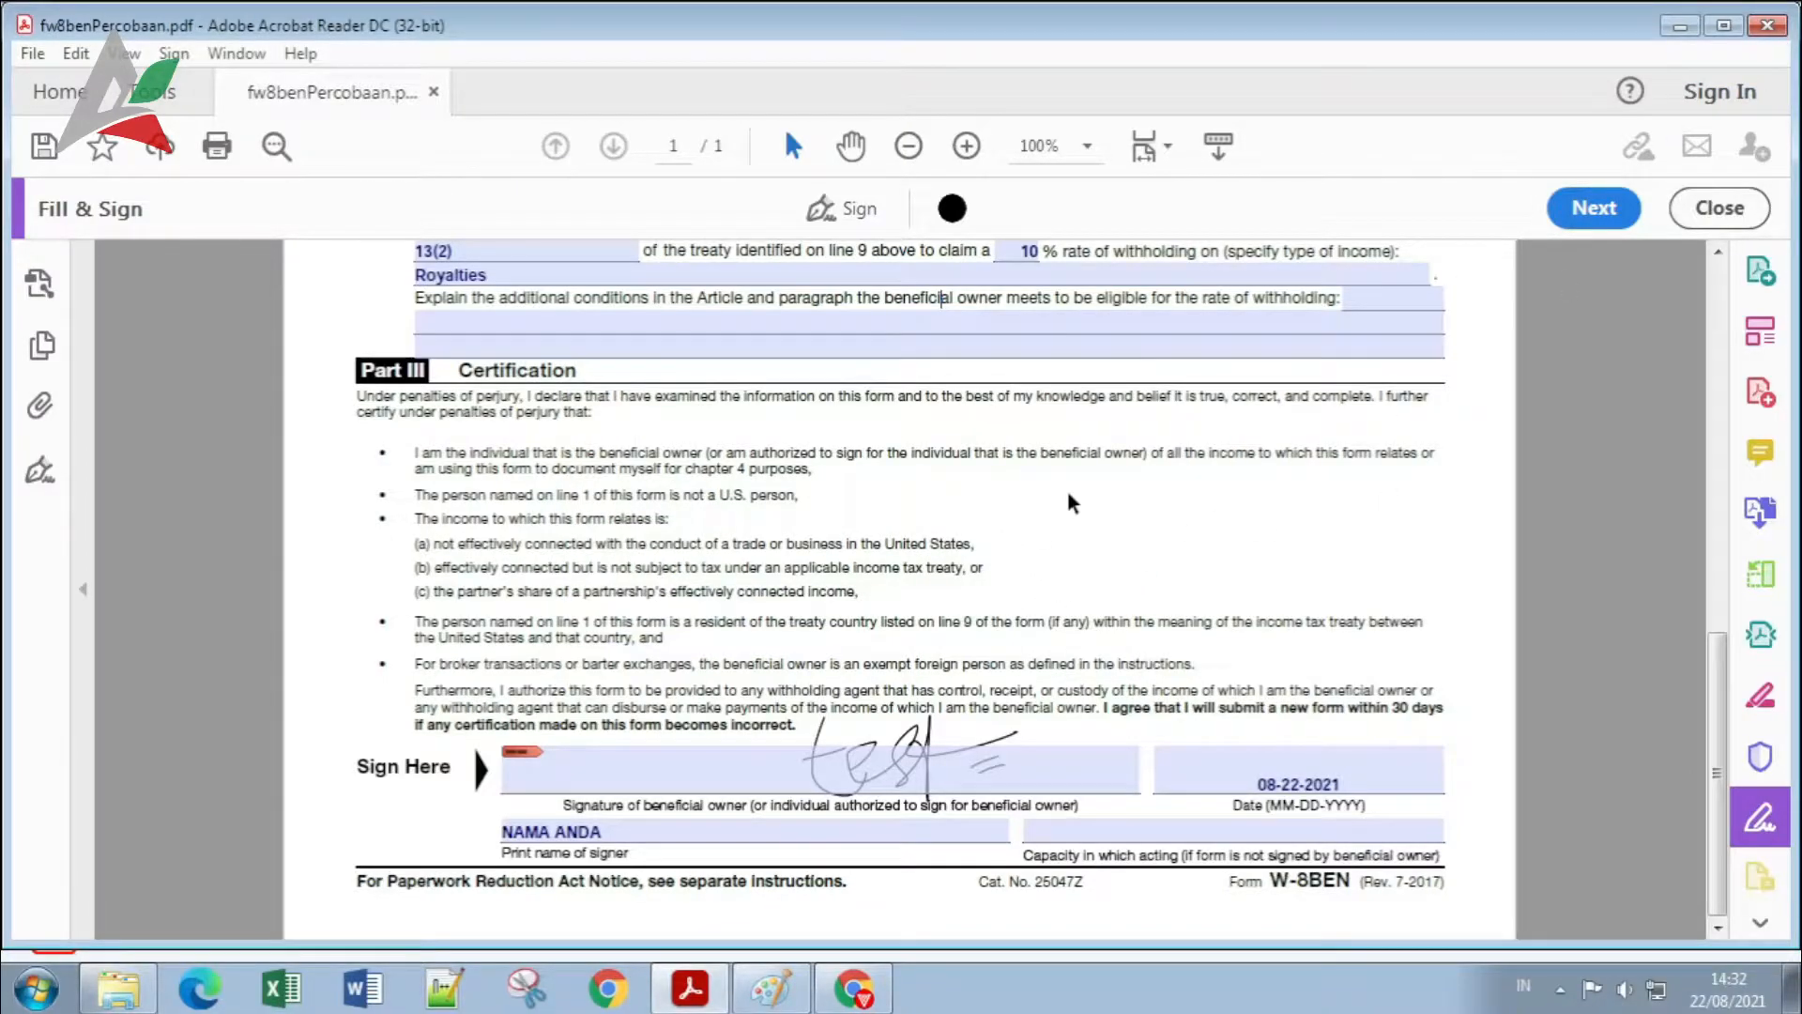
pyautogui.click(1761, 27)
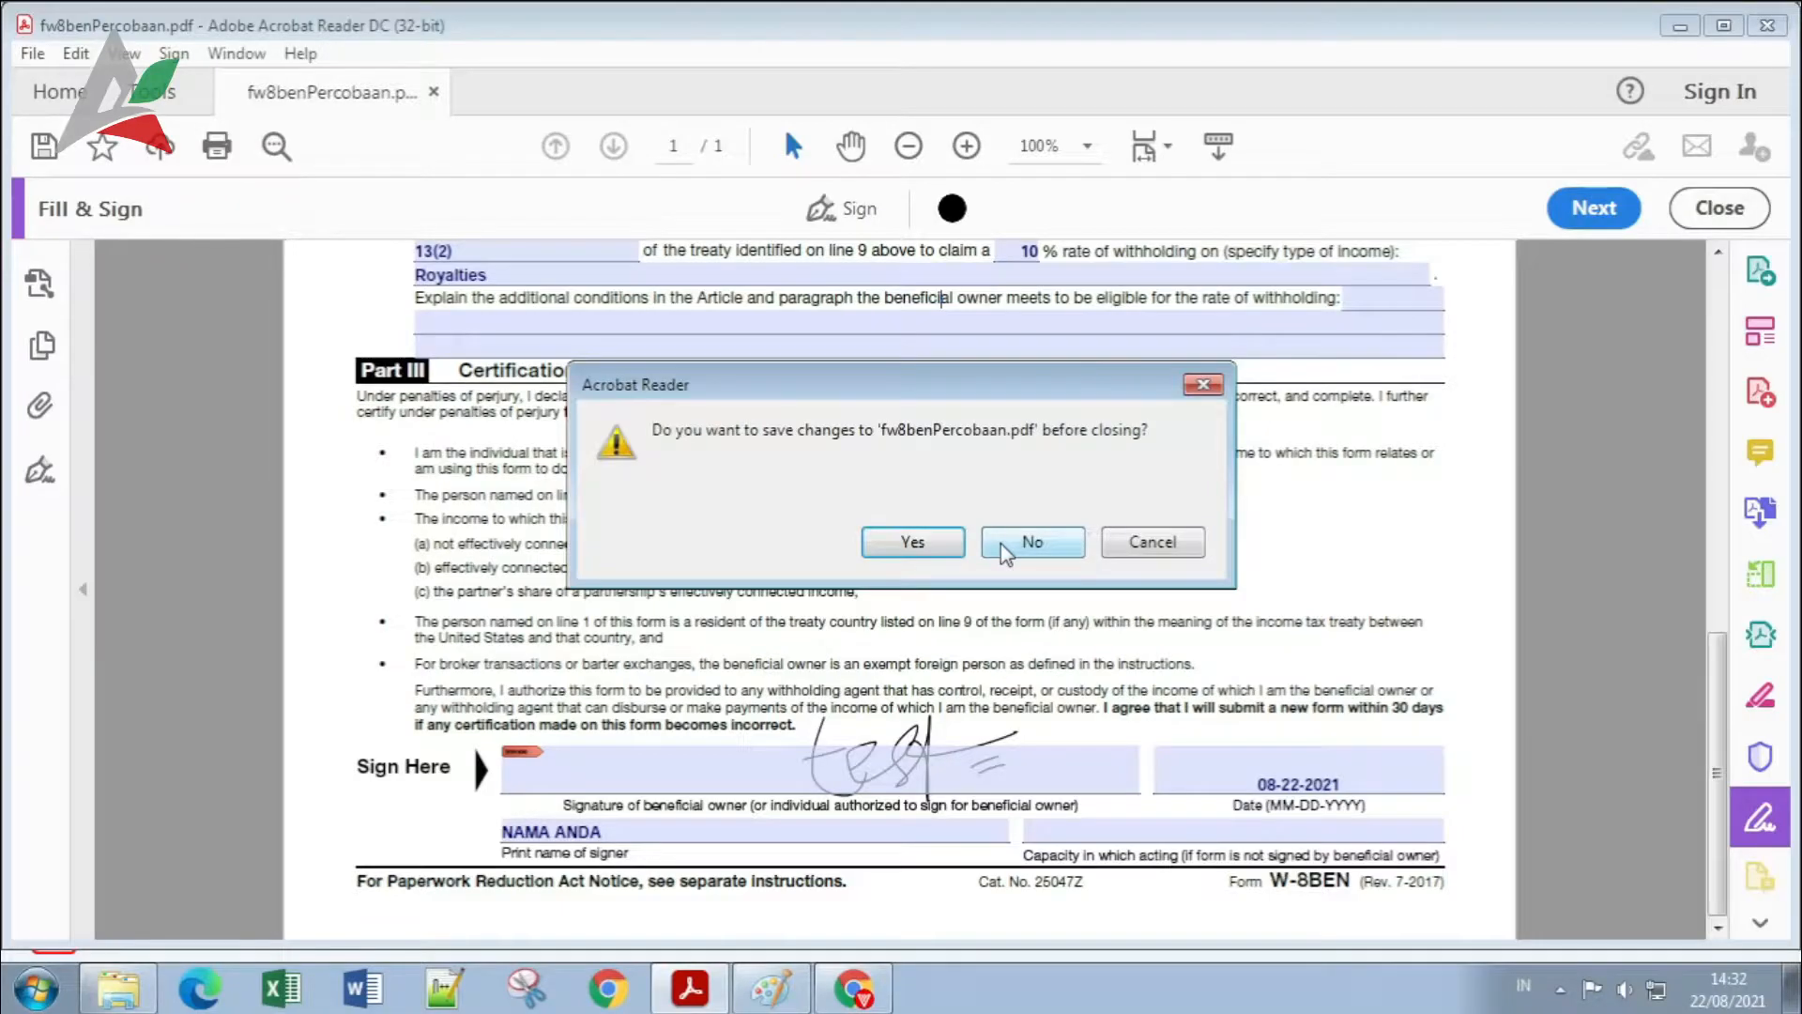
pyautogui.click(1031, 542)
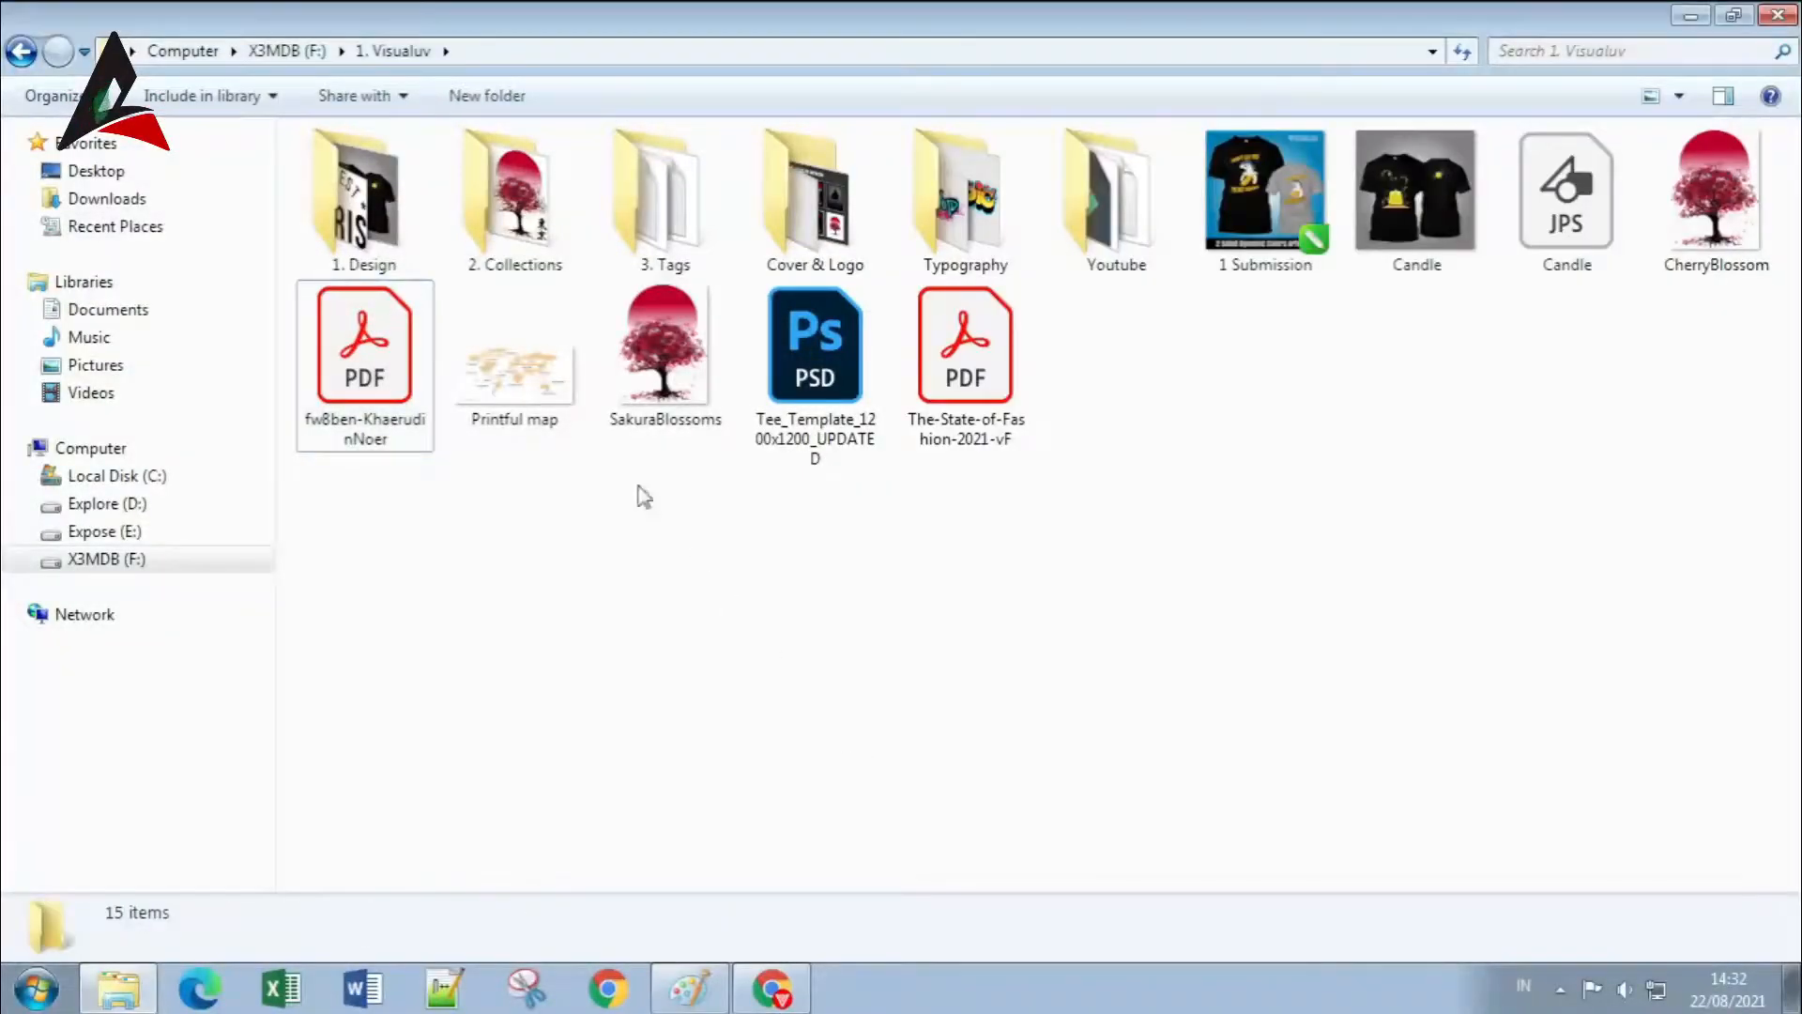
# Step: Browse to OBS_Output in the Videos library and locate the saved FW8BEN Selesai and SELESAI PDFs
pyautogui.rightClick(579, 564)
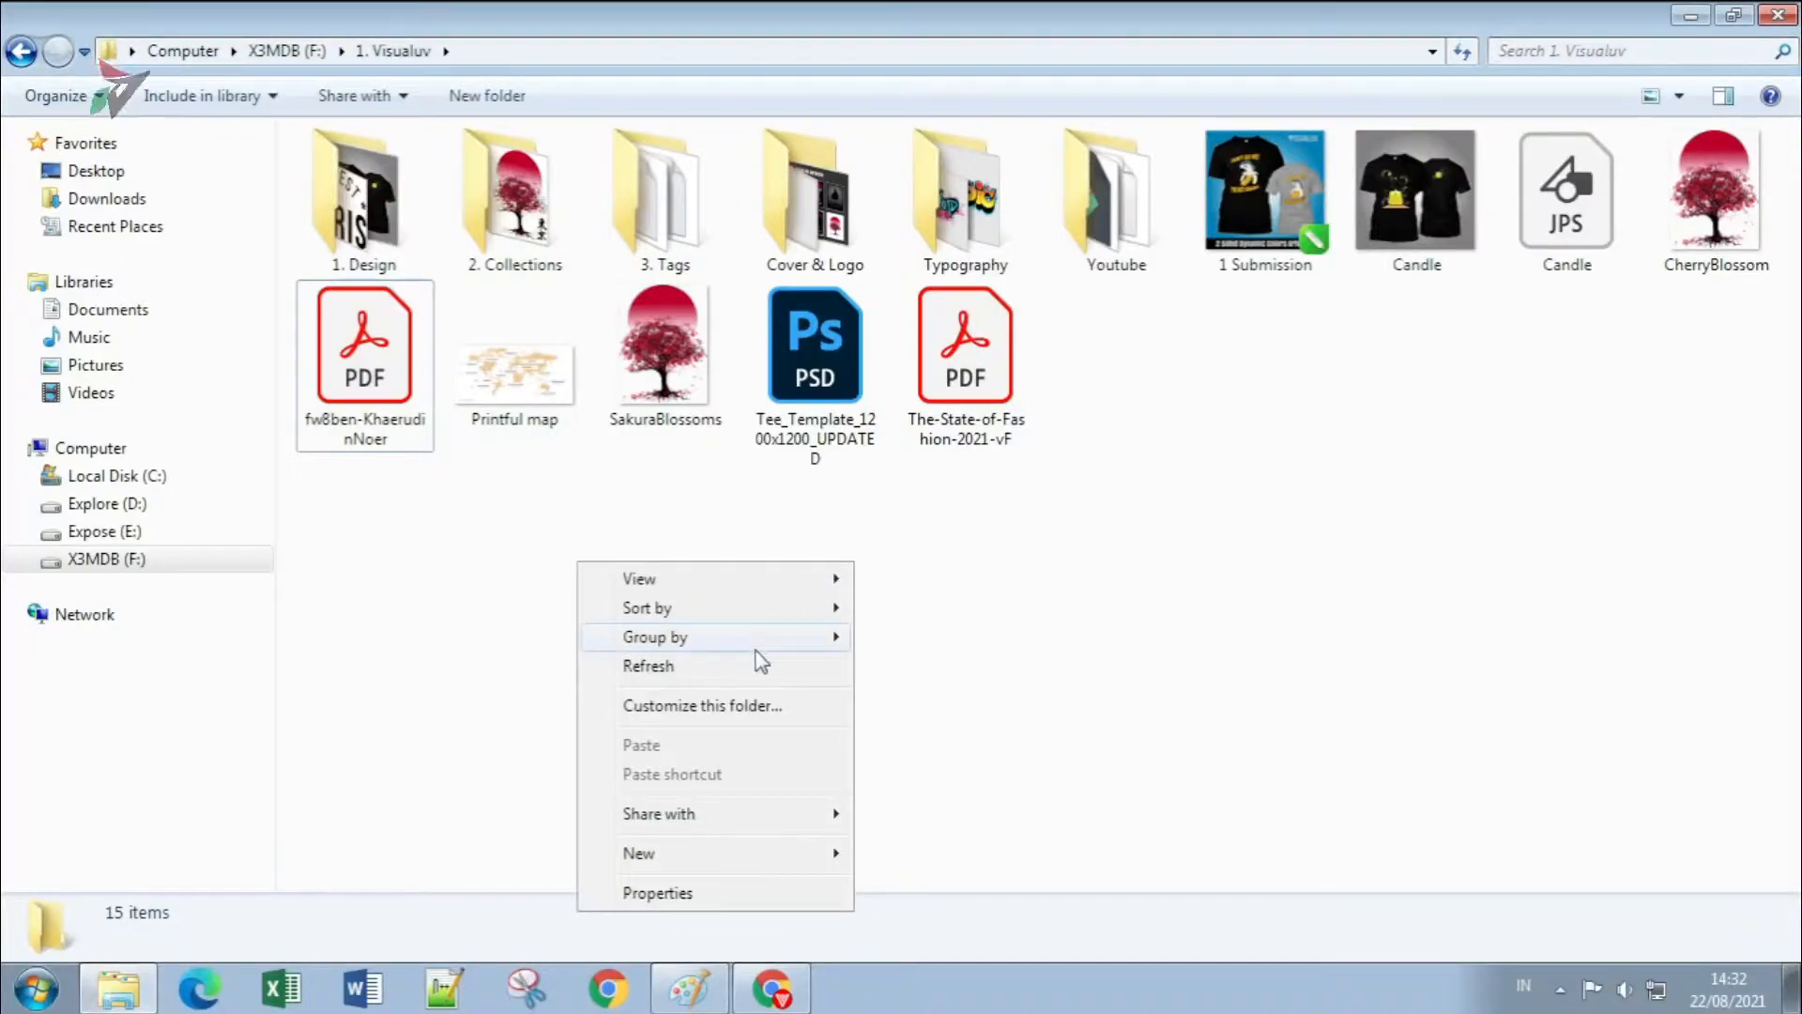
pyautogui.click(713, 672)
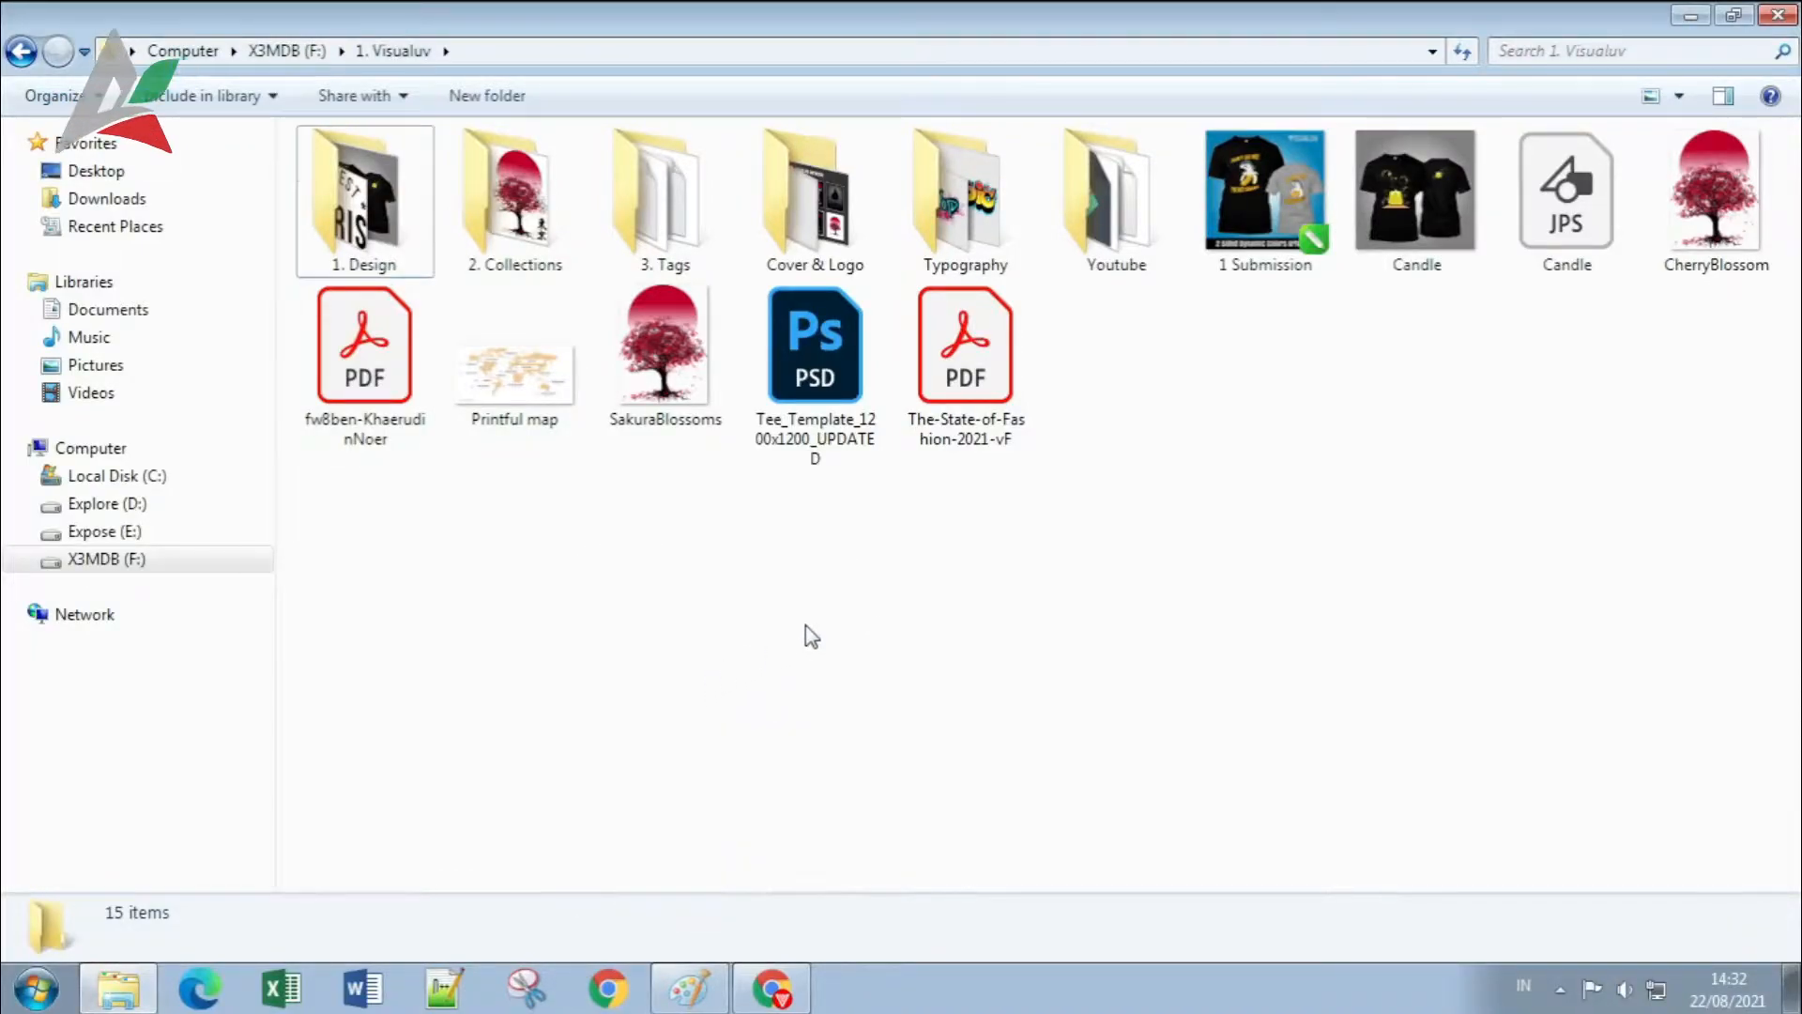
pyautogui.click(110, 311)
pyautogui.click(111, 365)
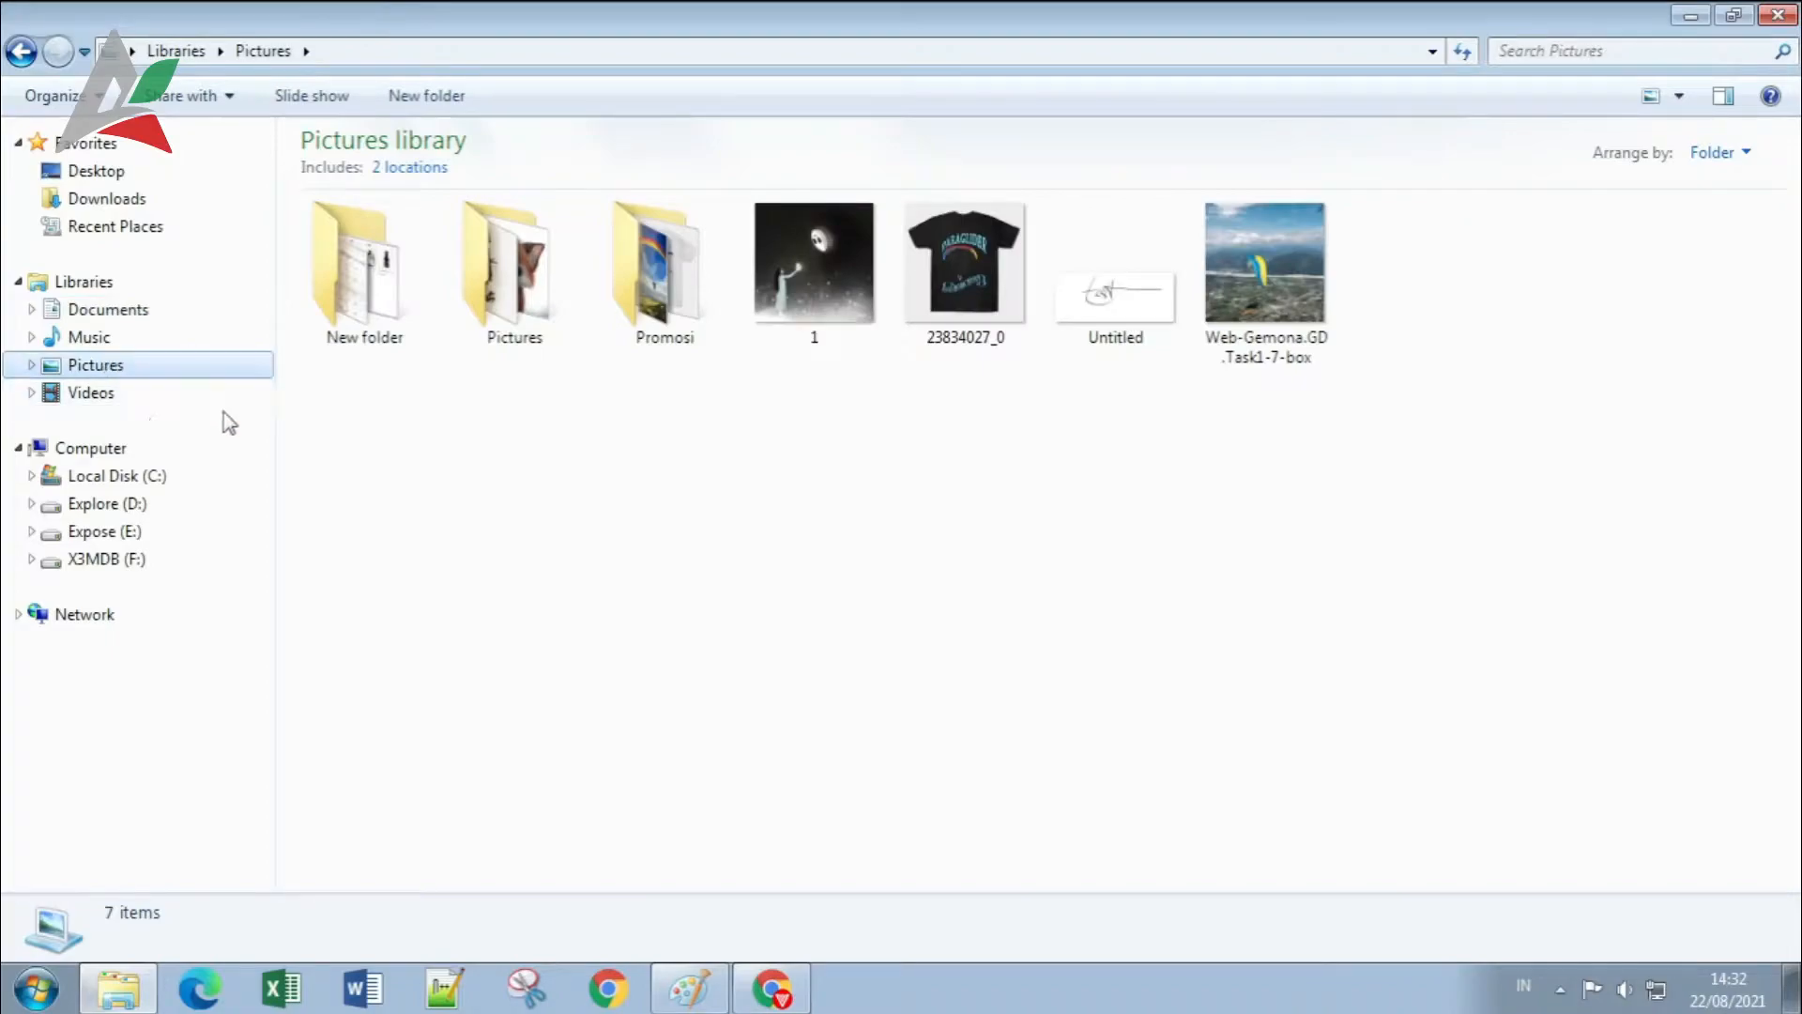
pyautogui.click(122, 398)
pyautogui.doubleClick(387, 344)
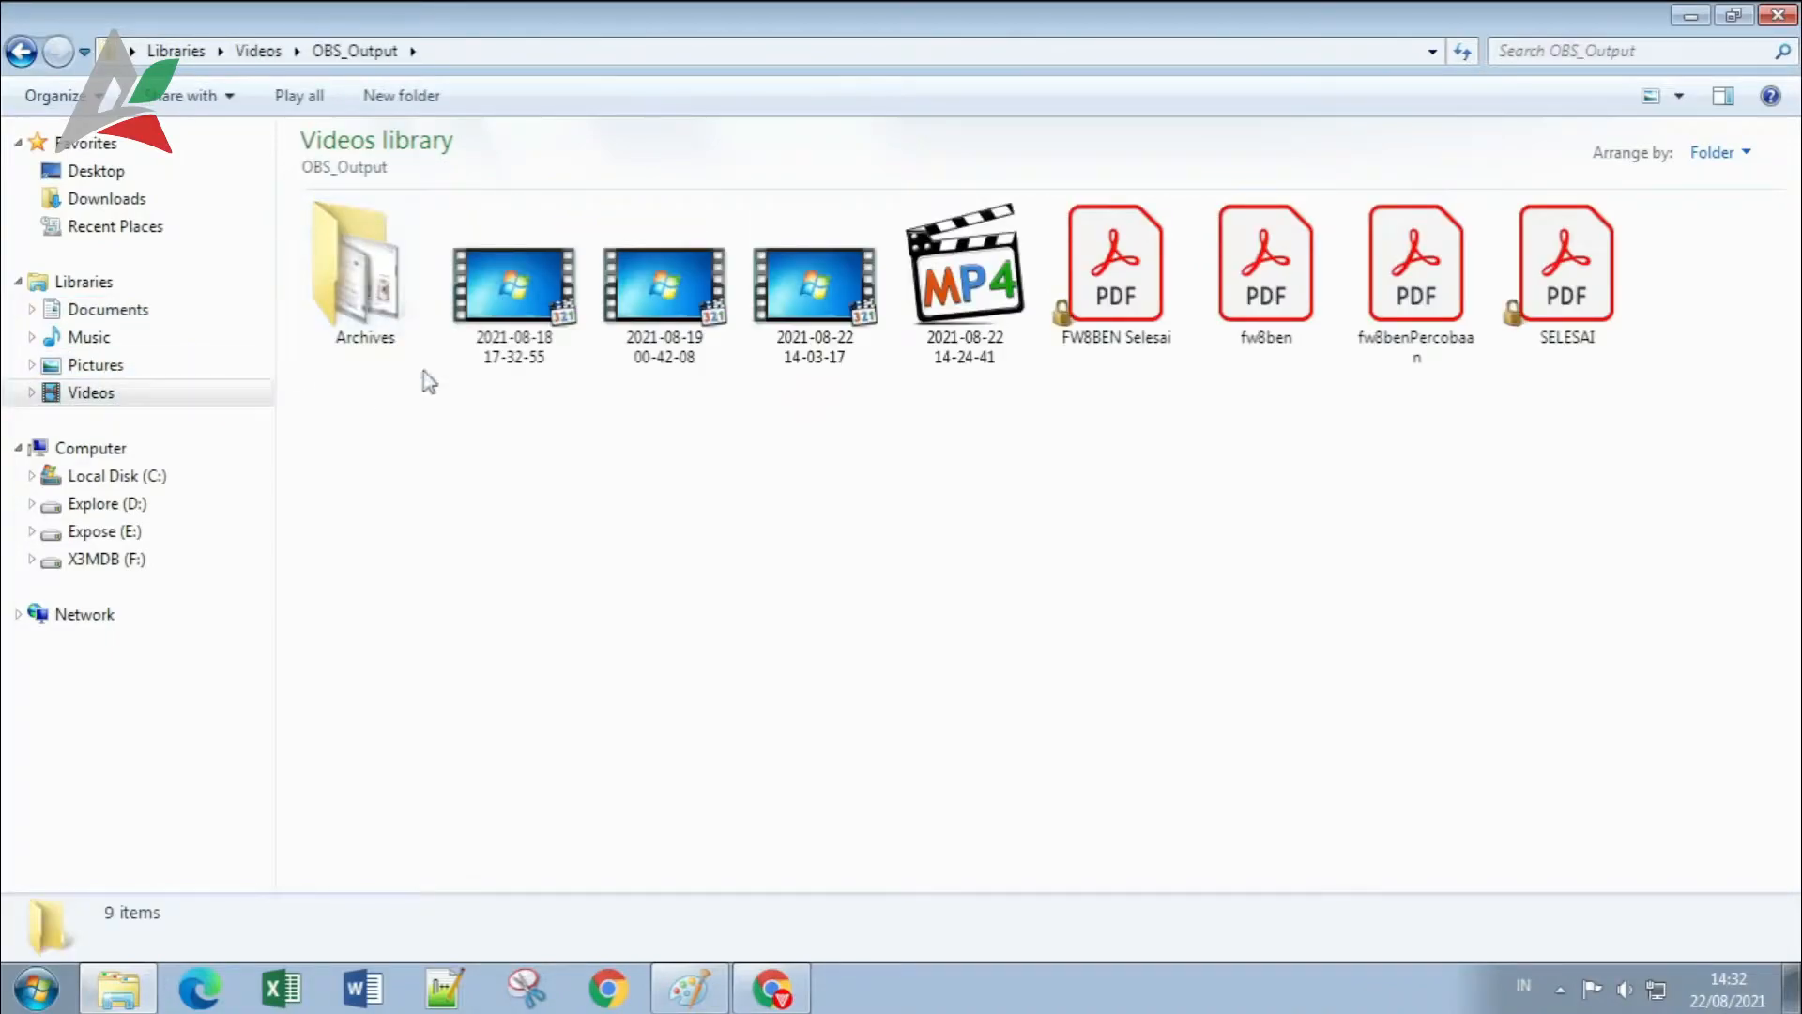
pyautogui.click(1109, 324)
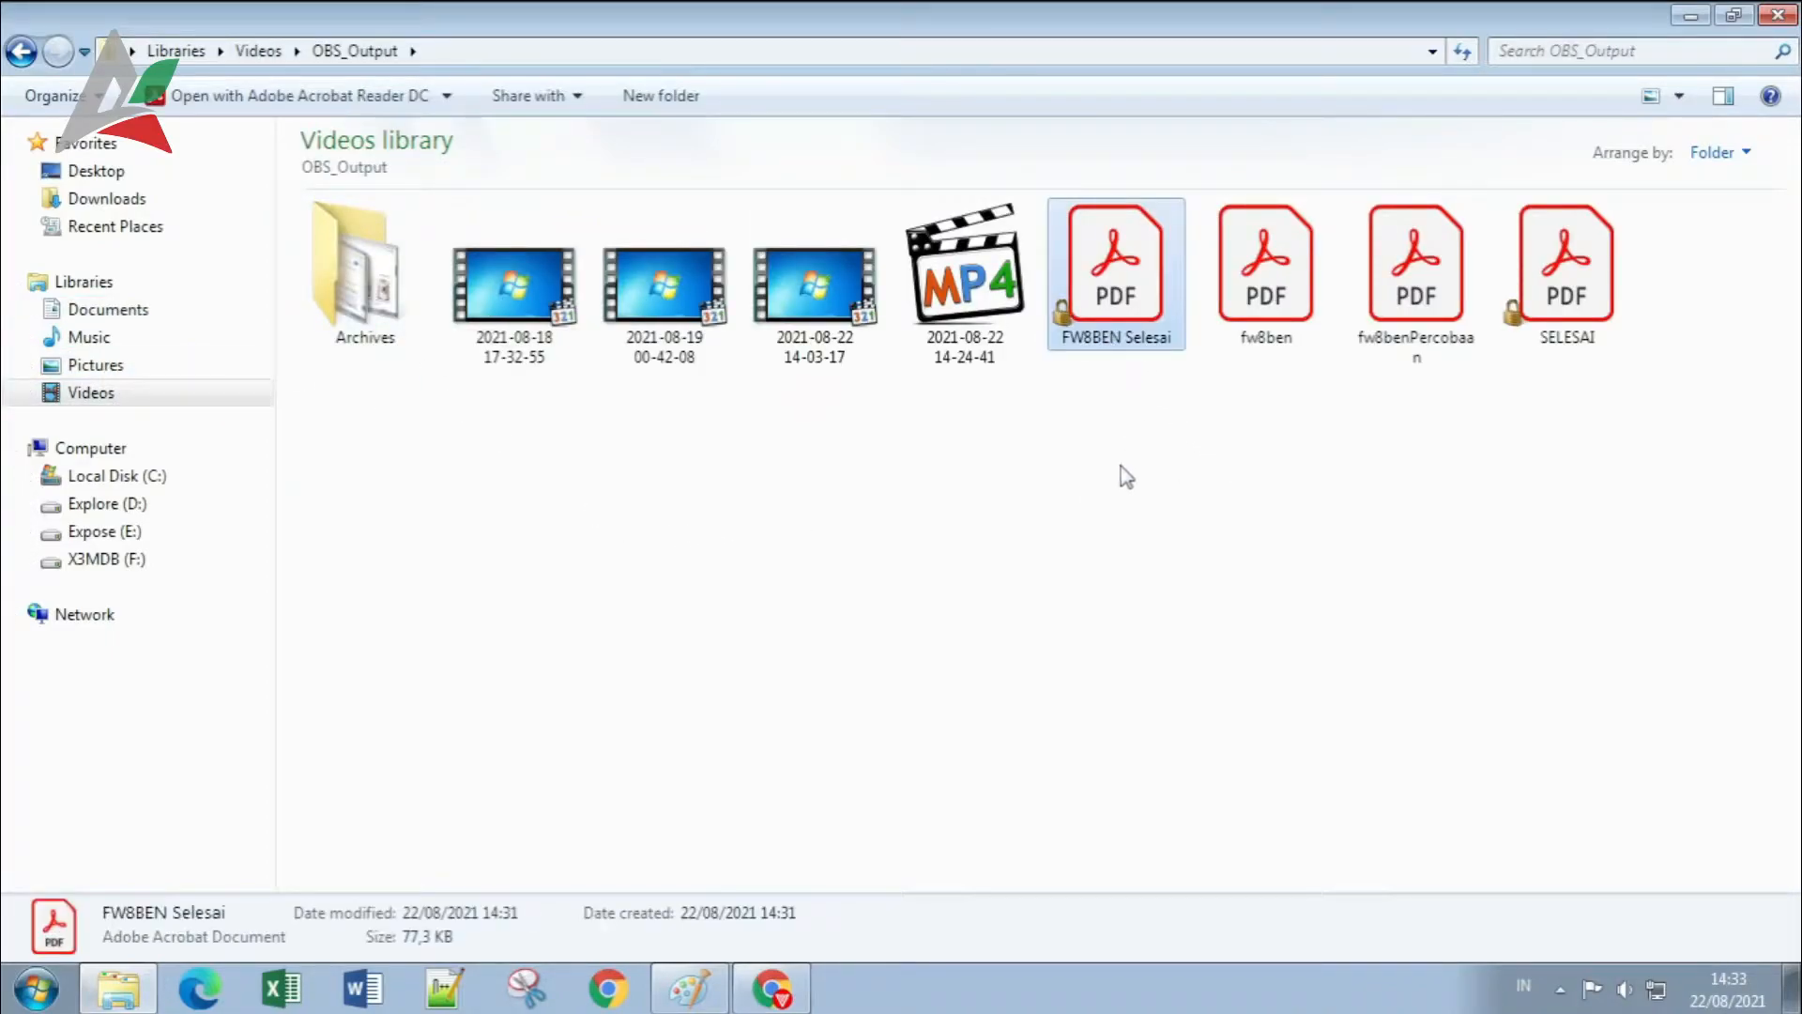
pyautogui.click(1586, 277)
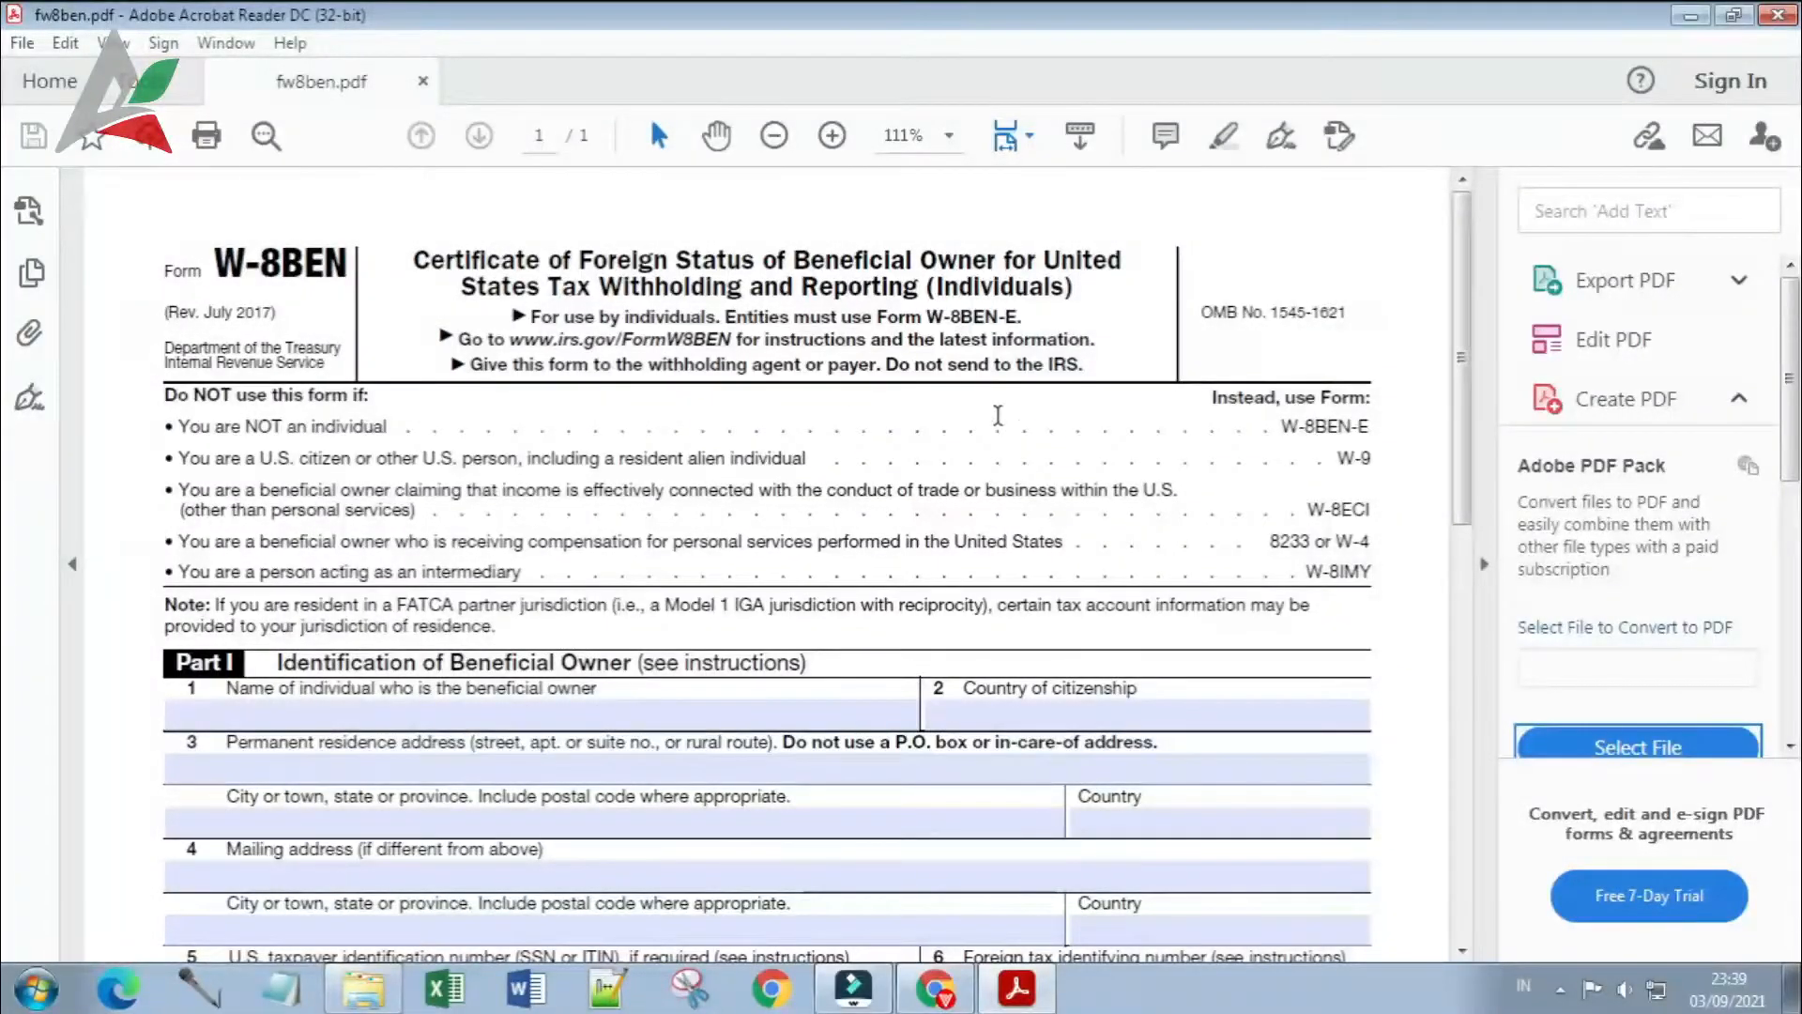
# Step: Look through the blank W-8BEN form in fw8ben.pdf and compare it with the W-9 form in fw9.pdf
pyautogui.scroll(-5, 1450, 517)
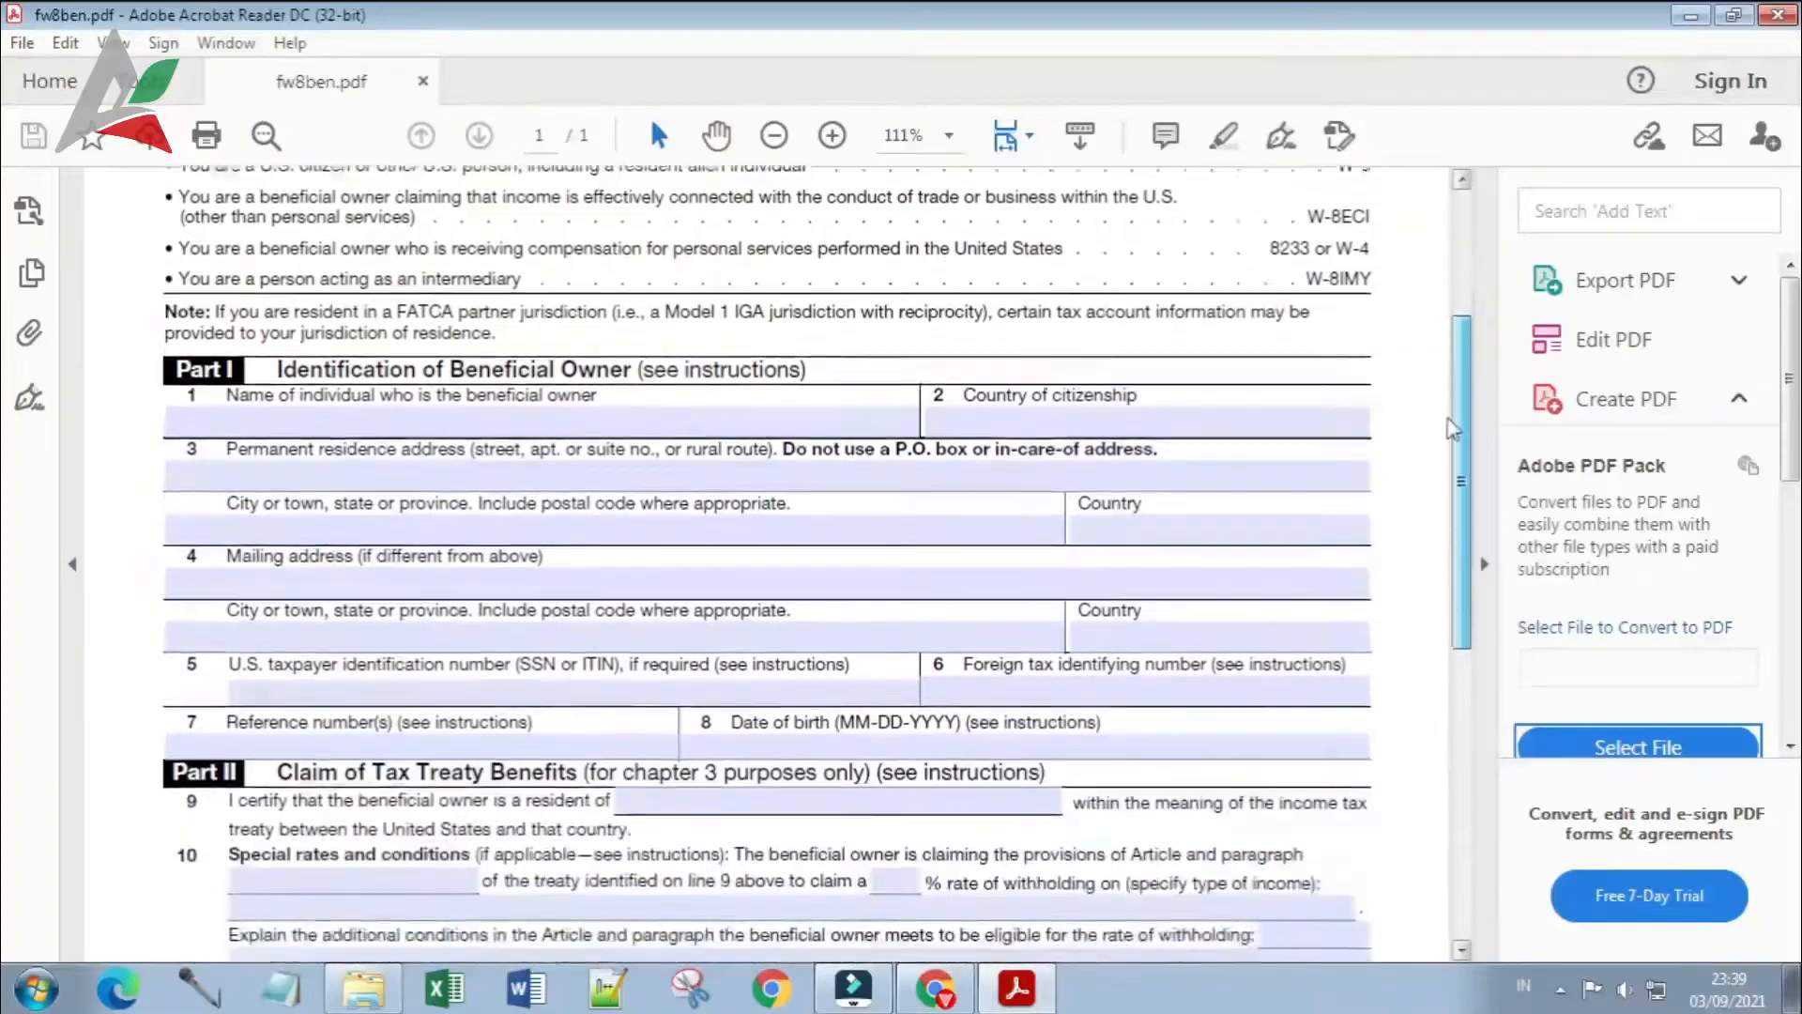
pyautogui.scroll(-5, 1450, 517)
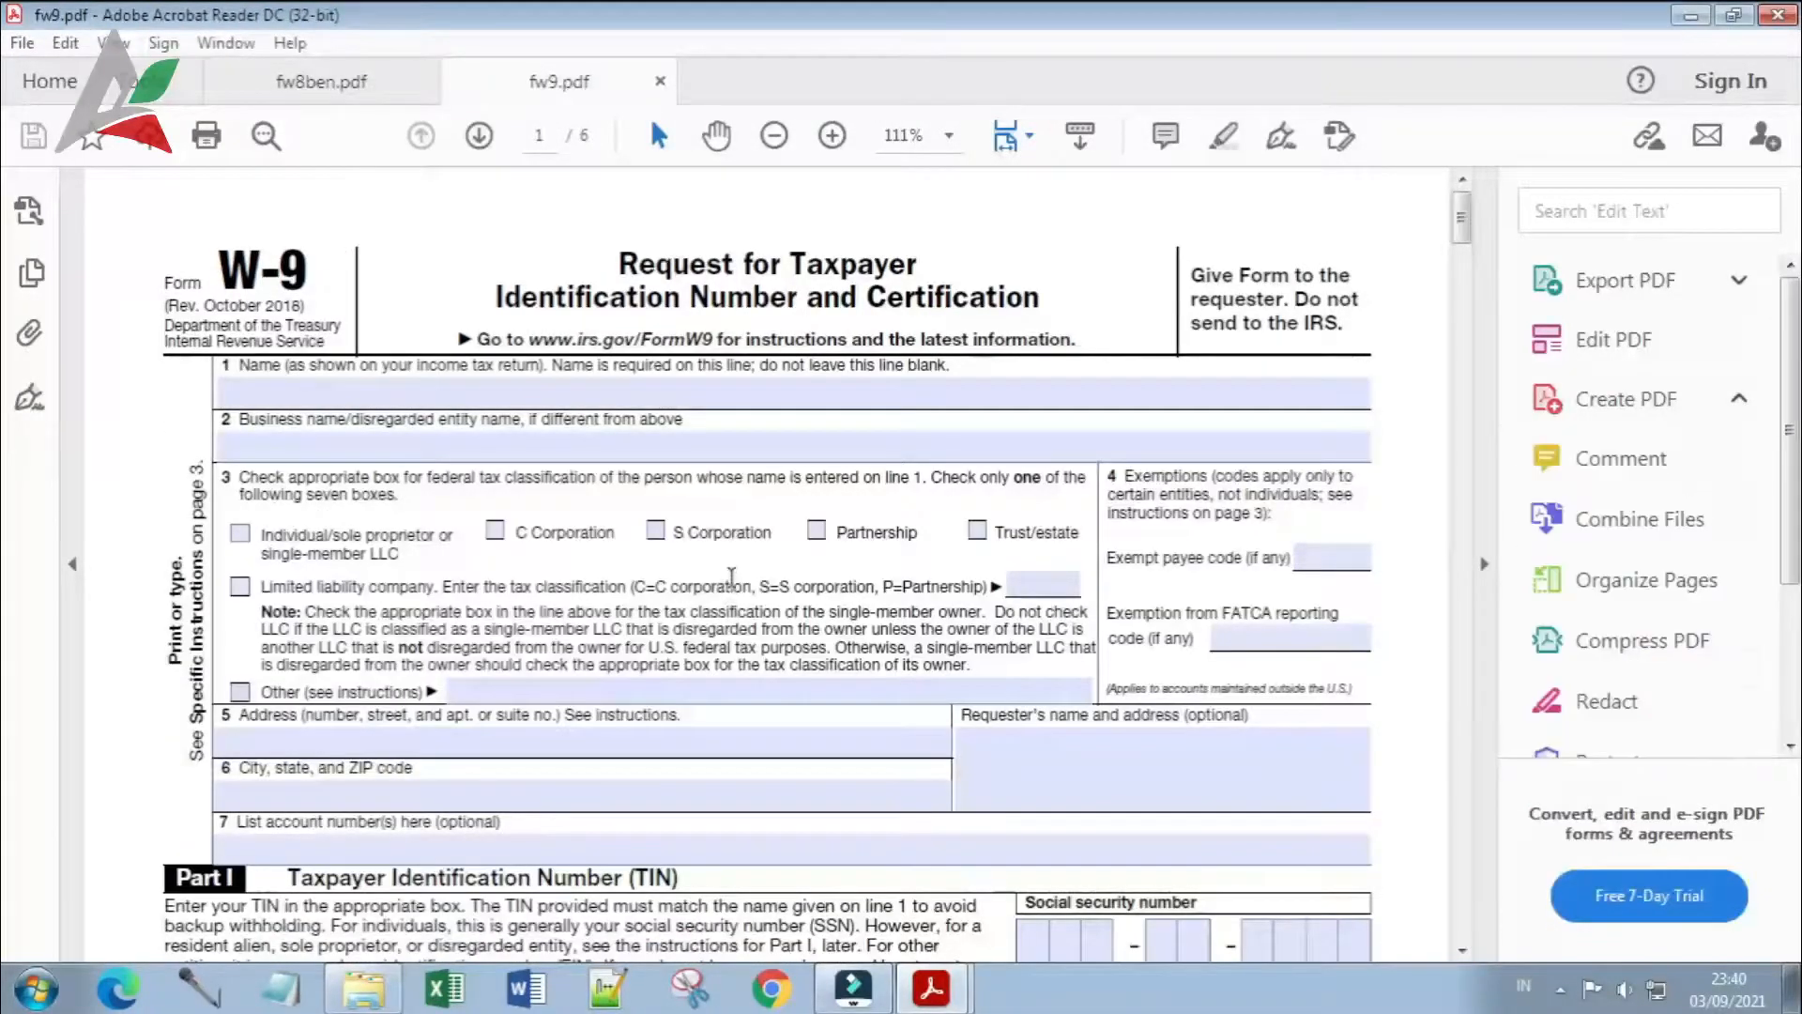
pyautogui.click(321, 82)
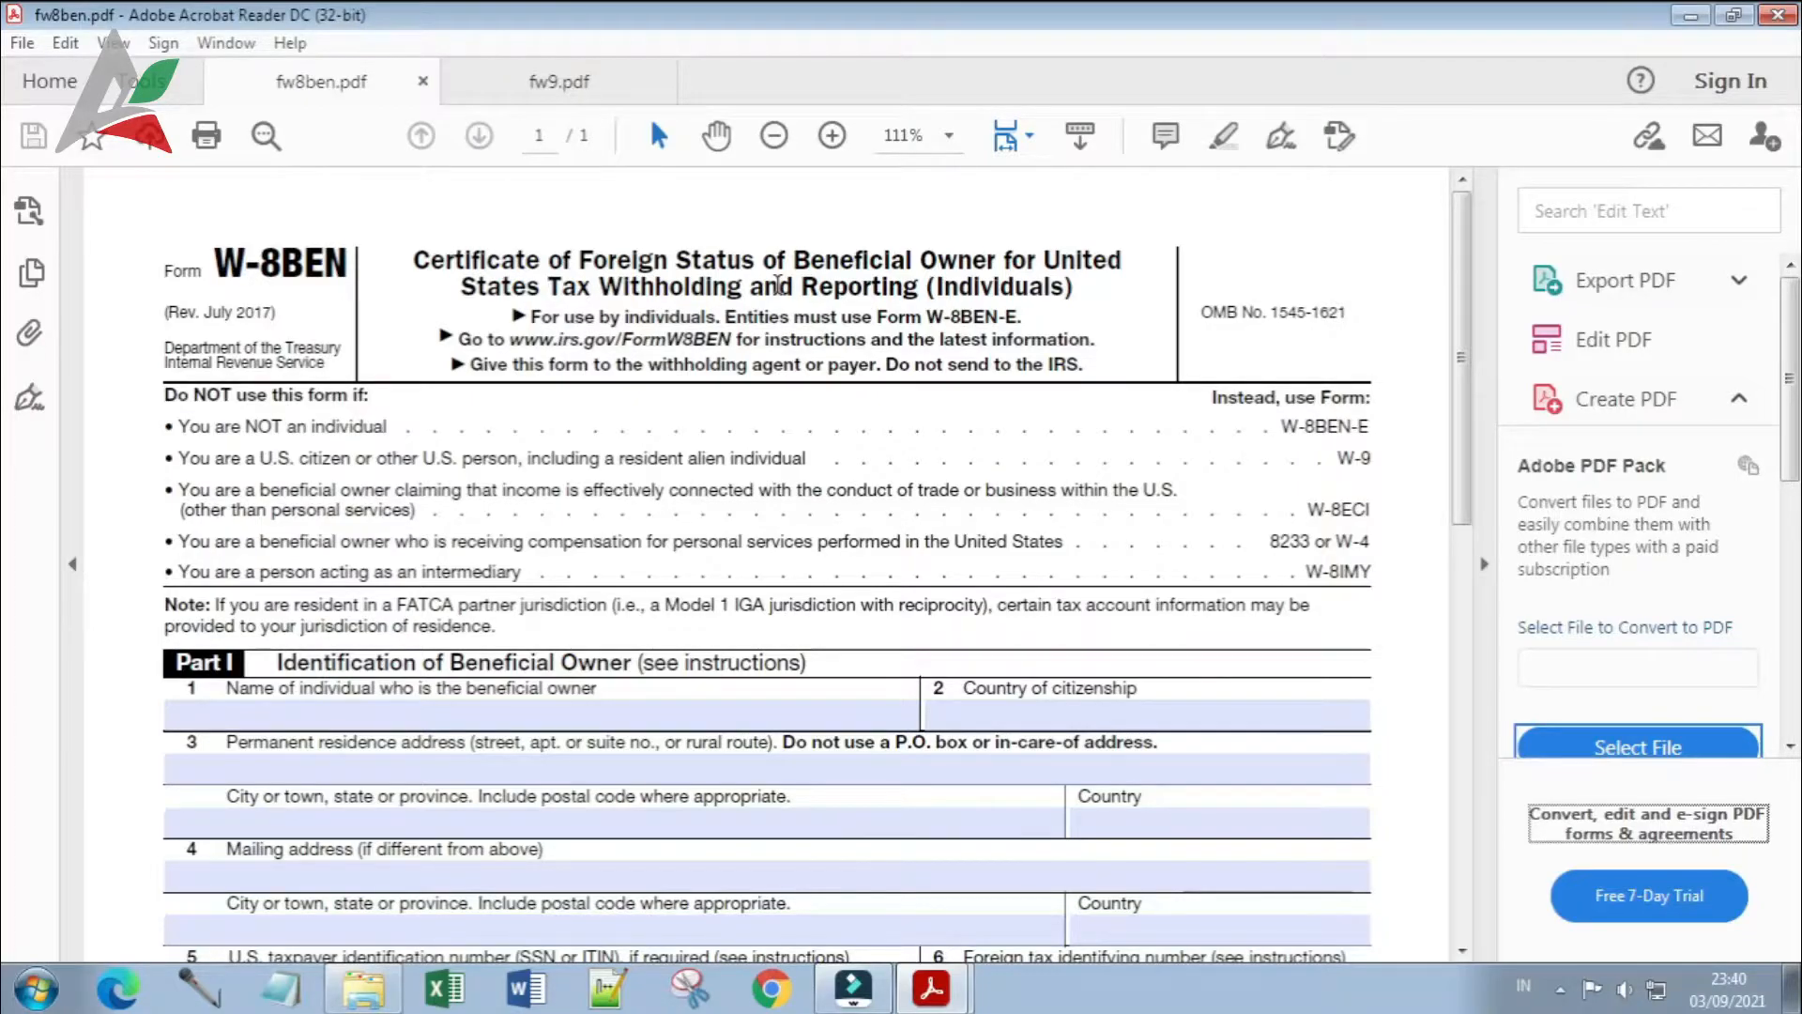
pyautogui.click(526, 85)
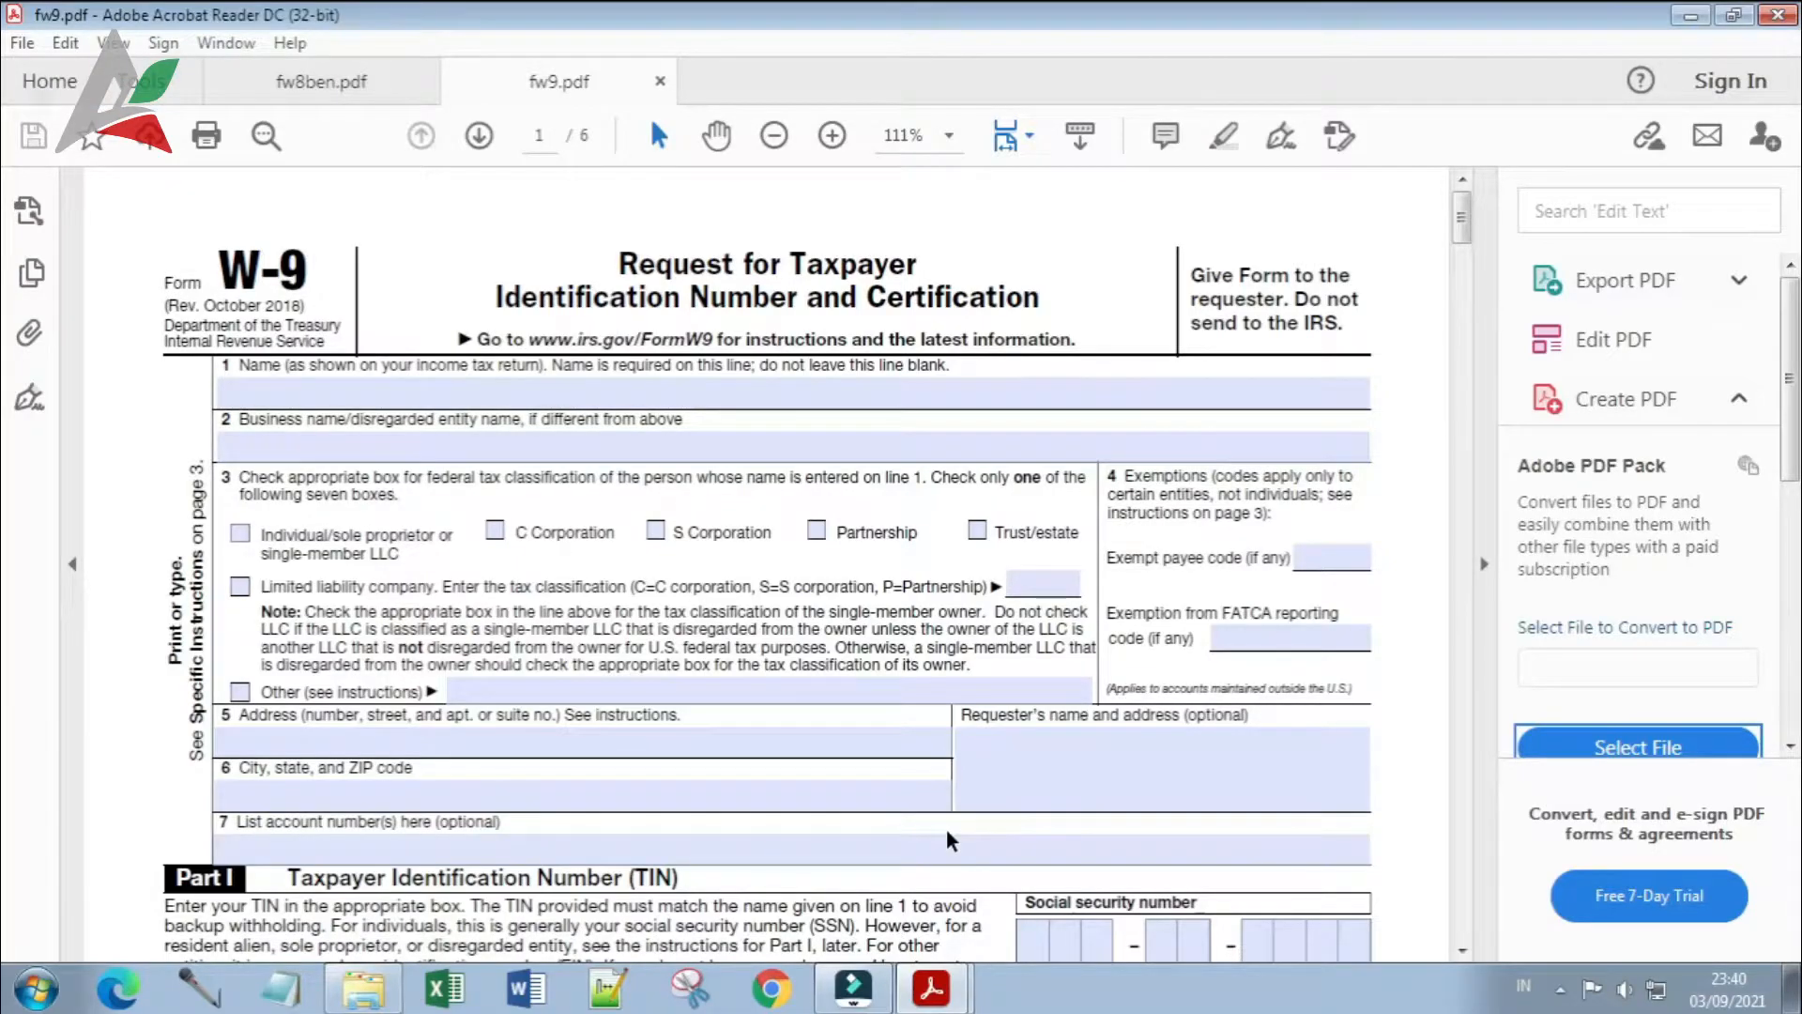
pyautogui.click(1560, 989)
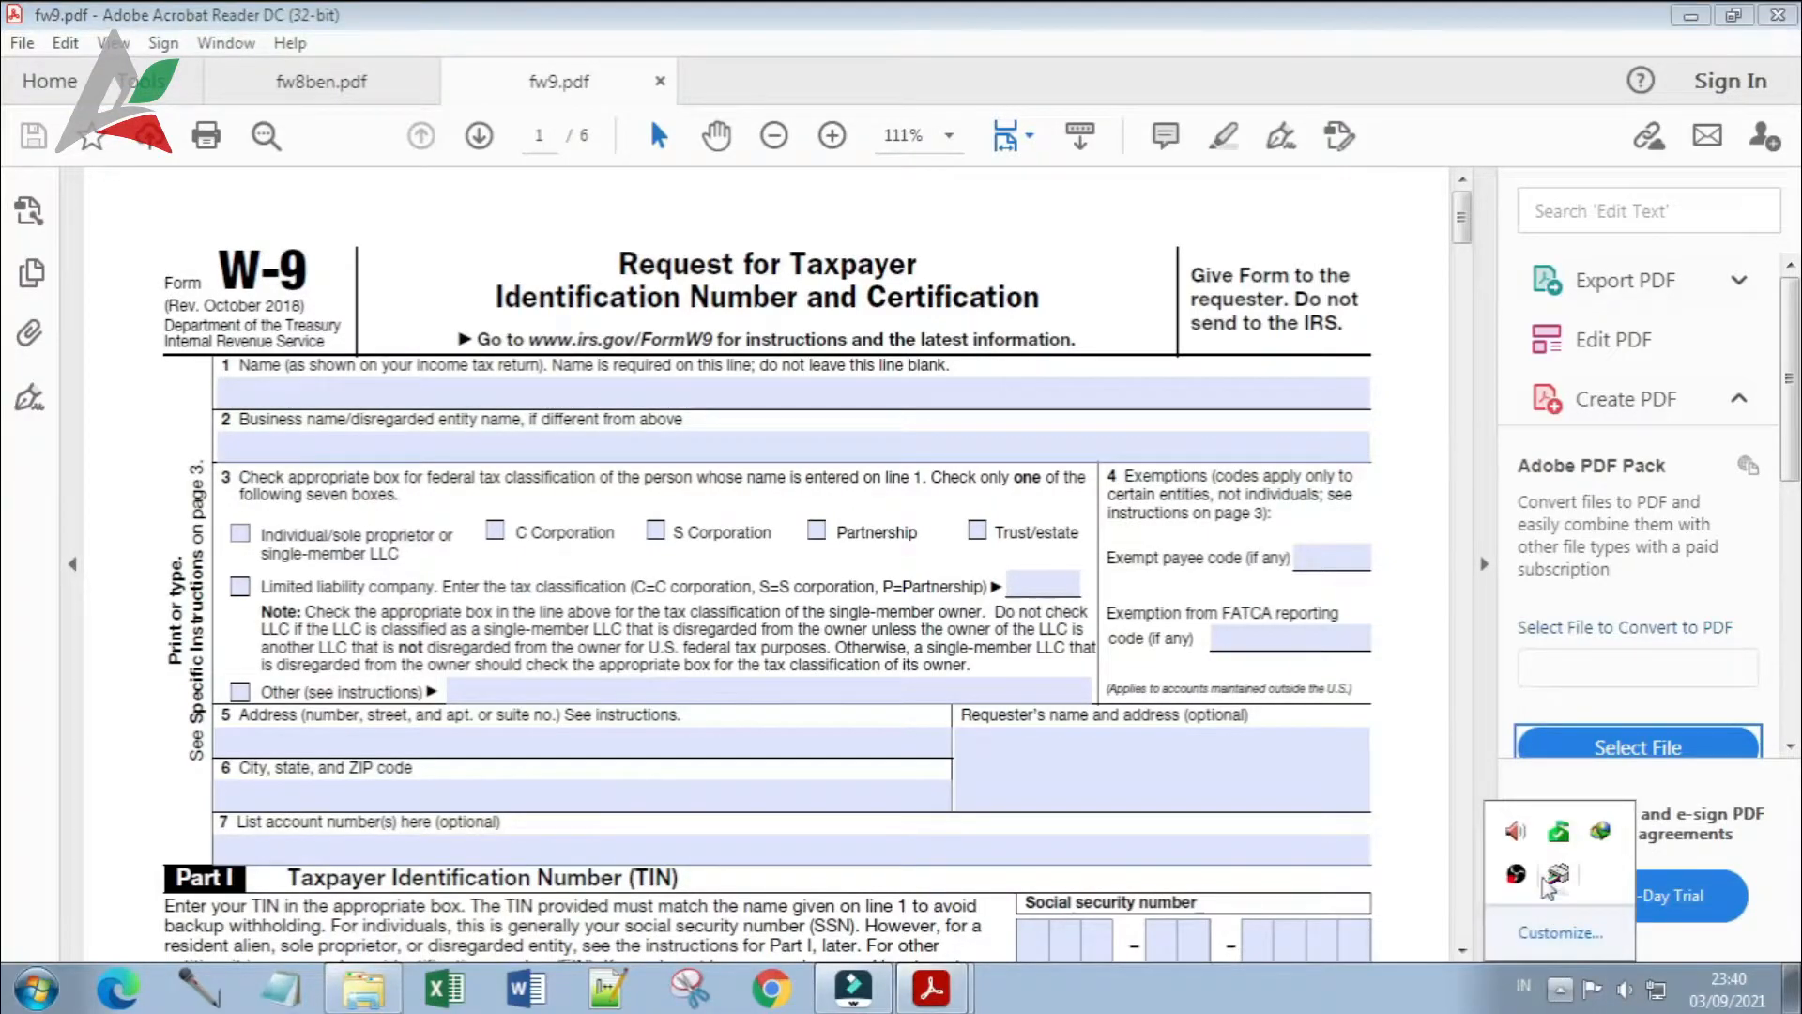
pyautogui.rightClick(1513, 877)
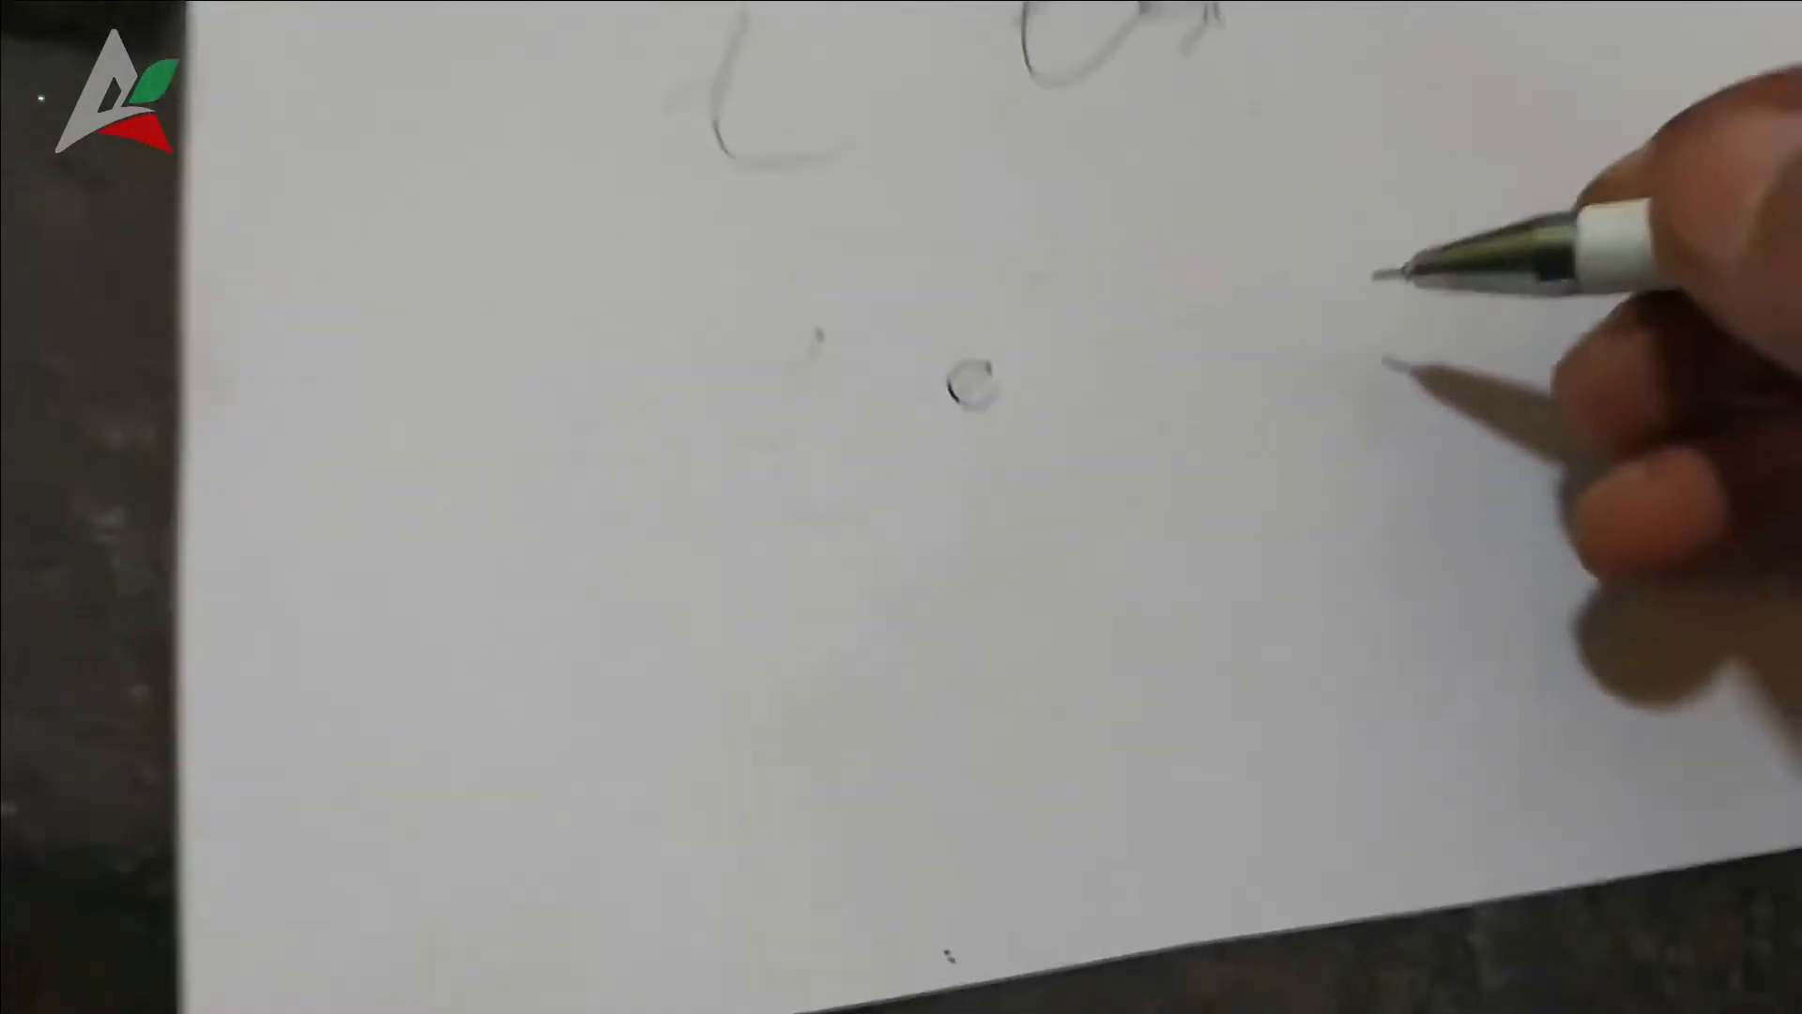
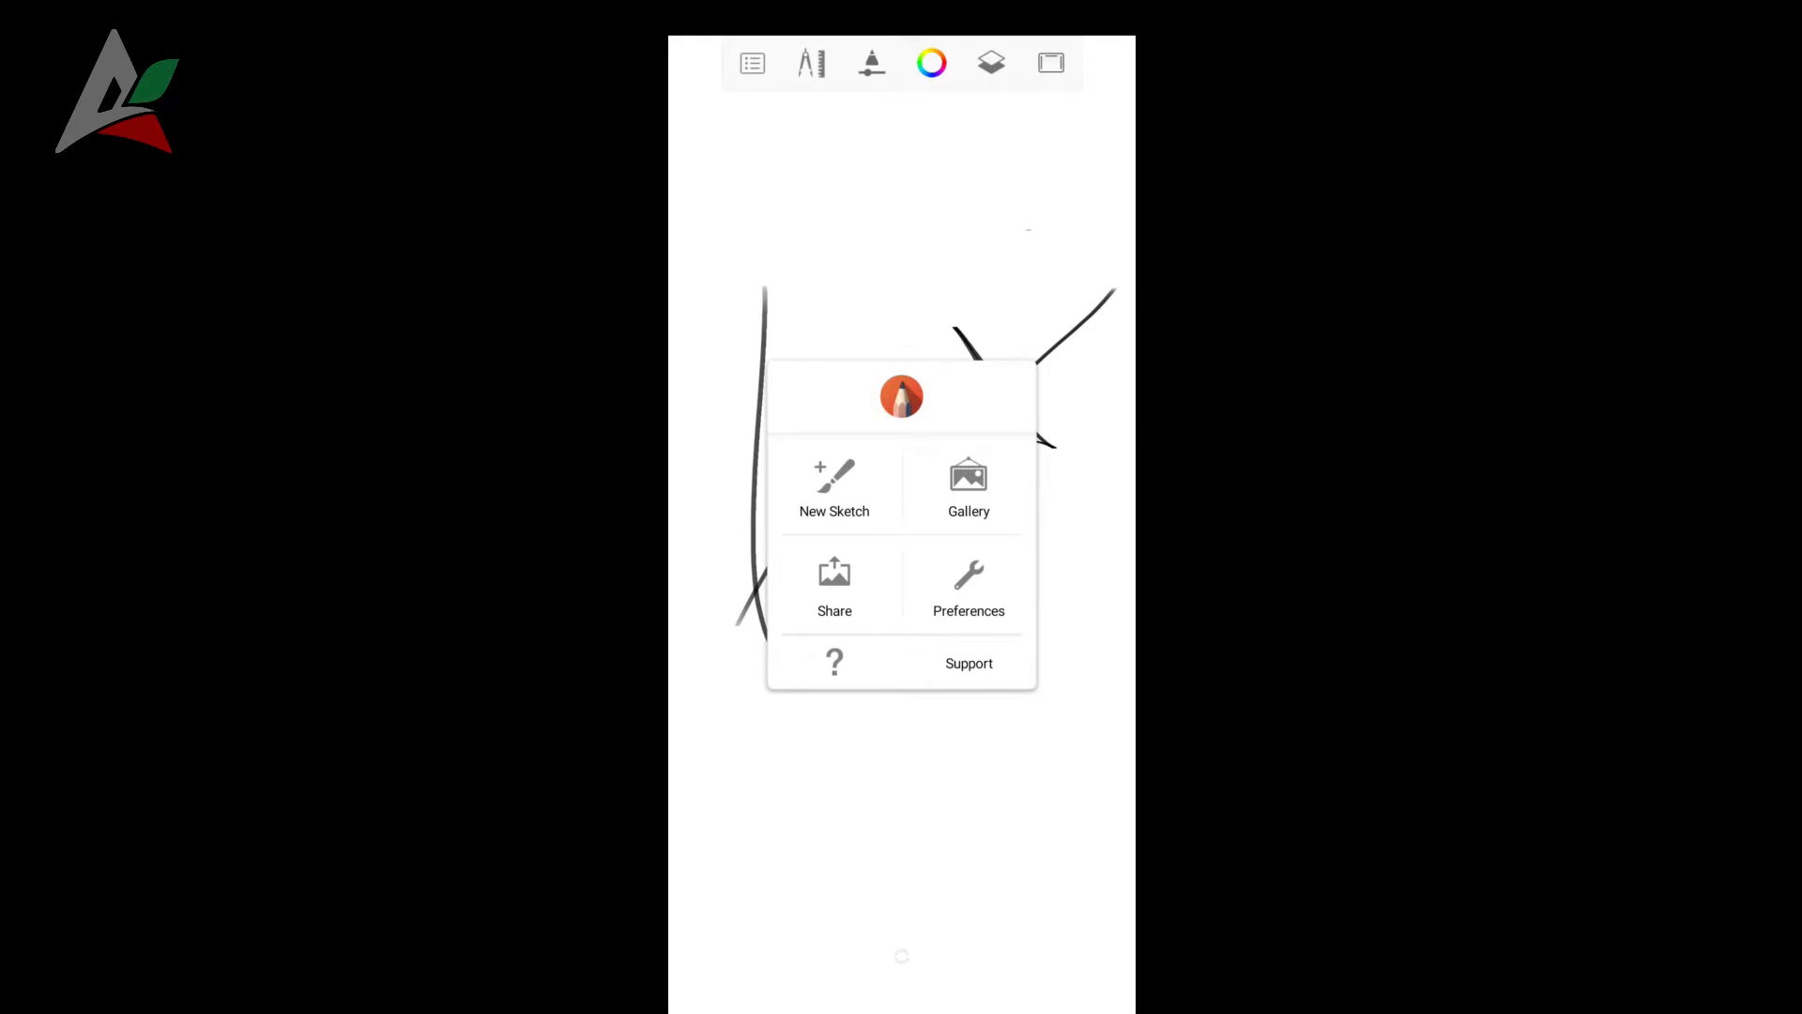
# Step: In Sketchbook on the phone, share the signature sketch by saving it to the device's Unduhan folder
pyautogui.click(834, 587)
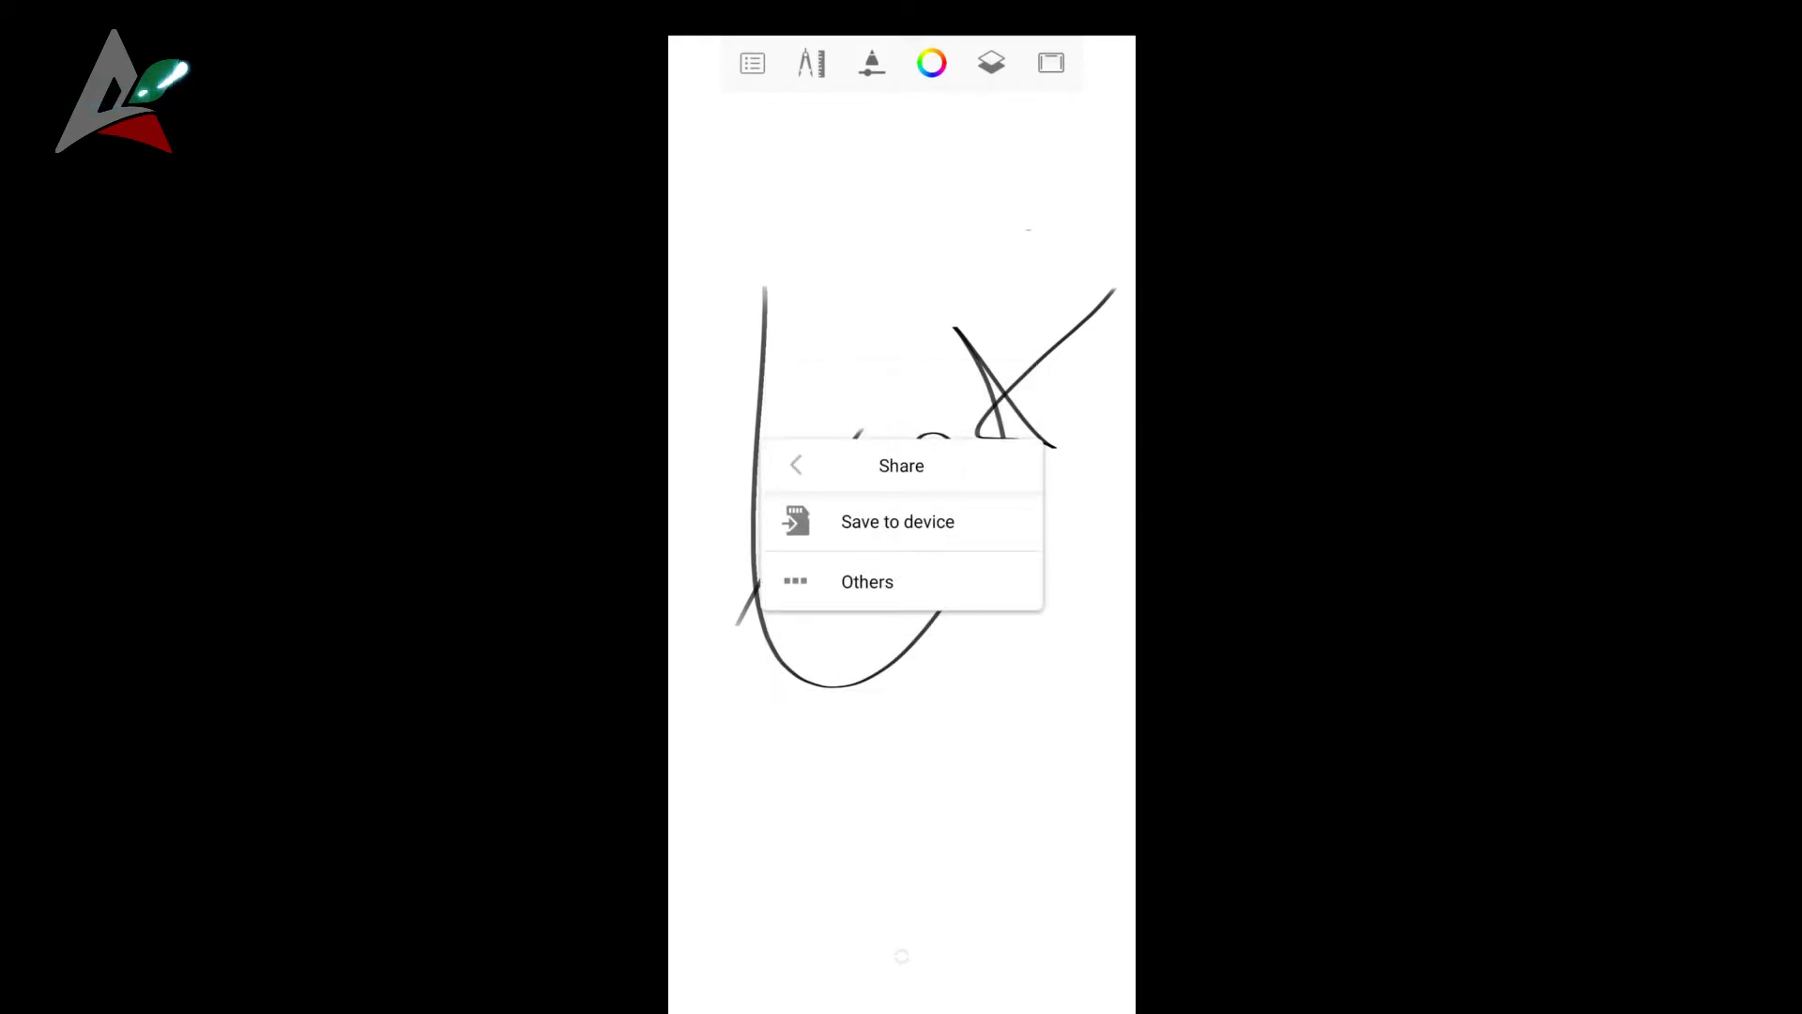
pyautogui.click(898, 521)
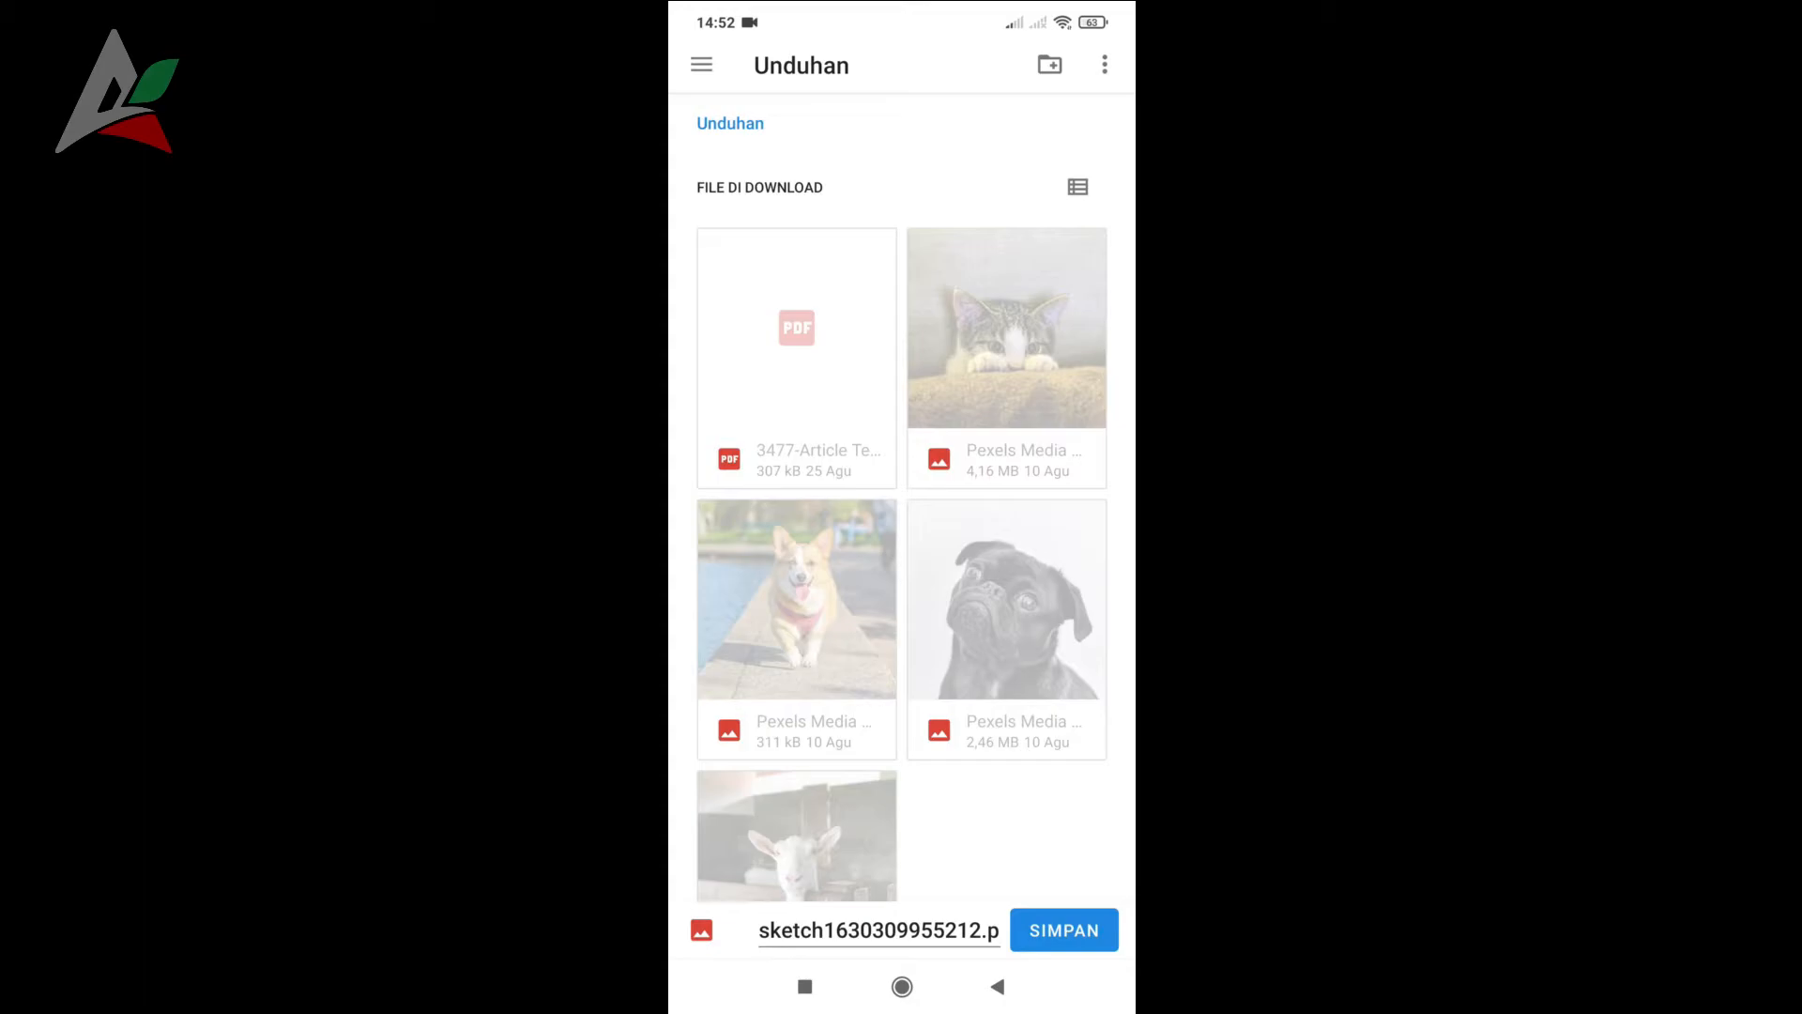
pyautogui.click(1064, 930)
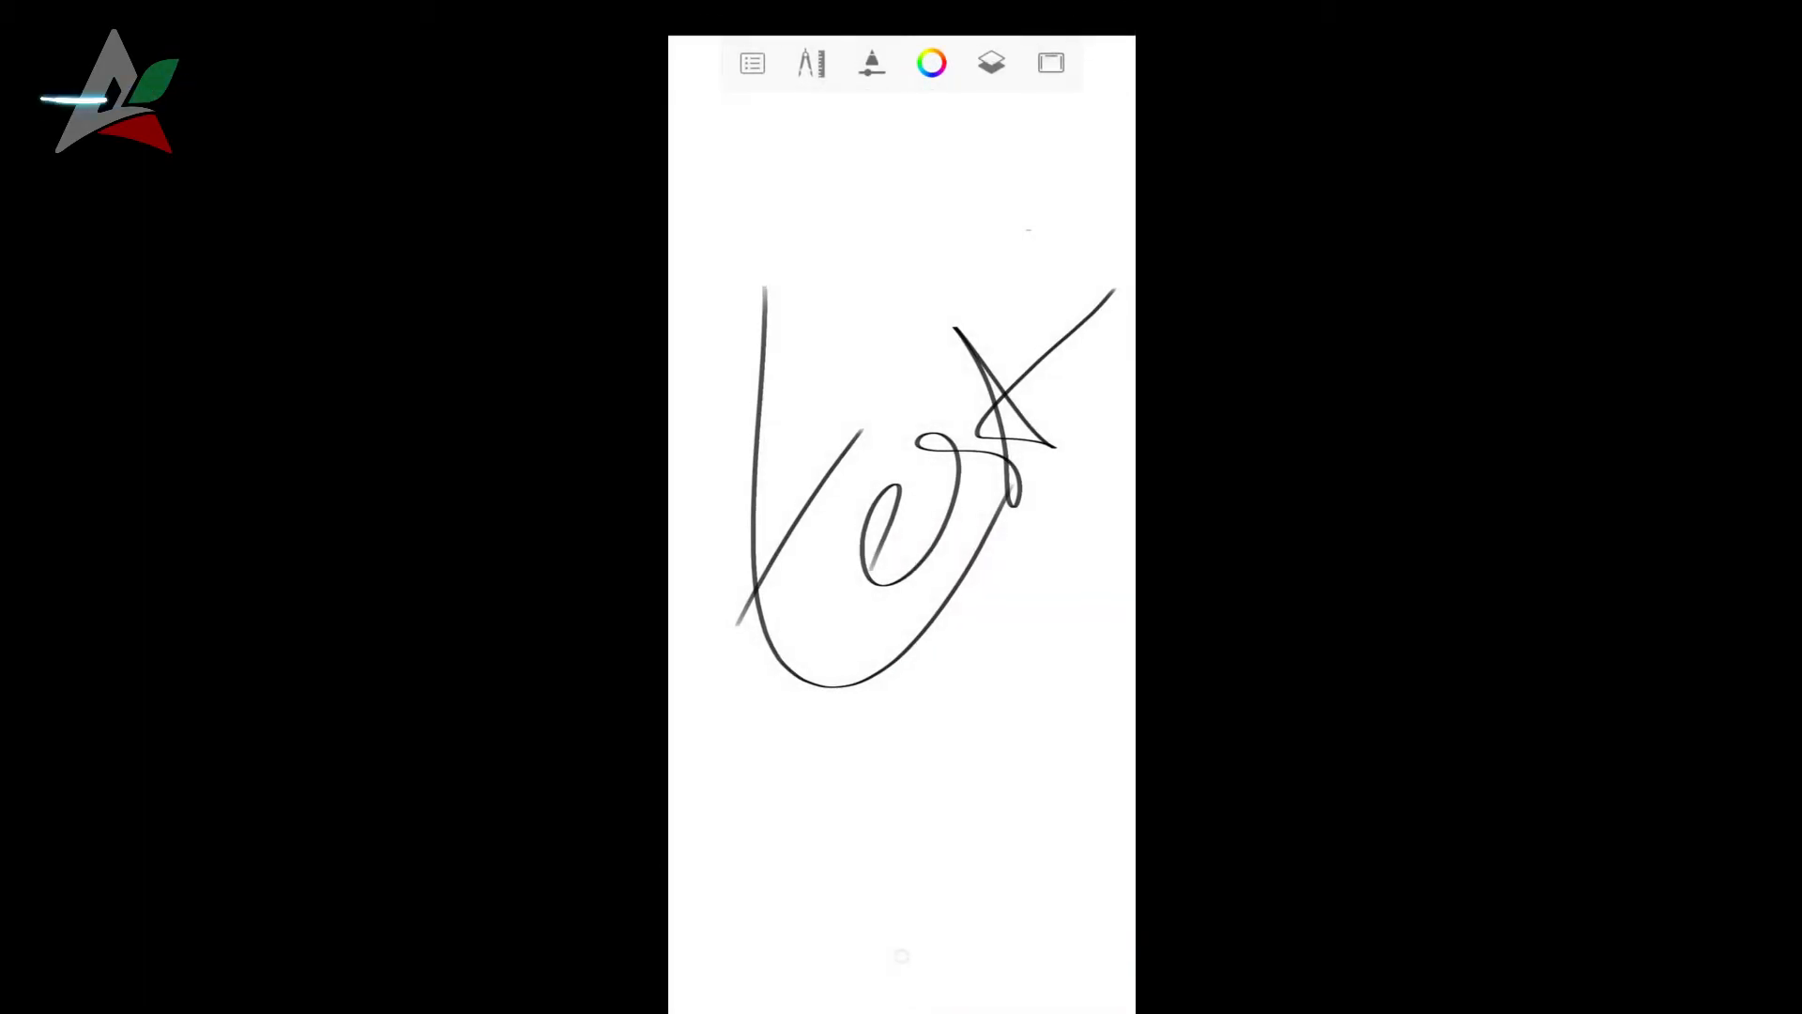
# Step: Exit the signature sketch without saving further changes to it
pyautogui.moveTo(873, 979); pyautogui.dragTo(951, 787)
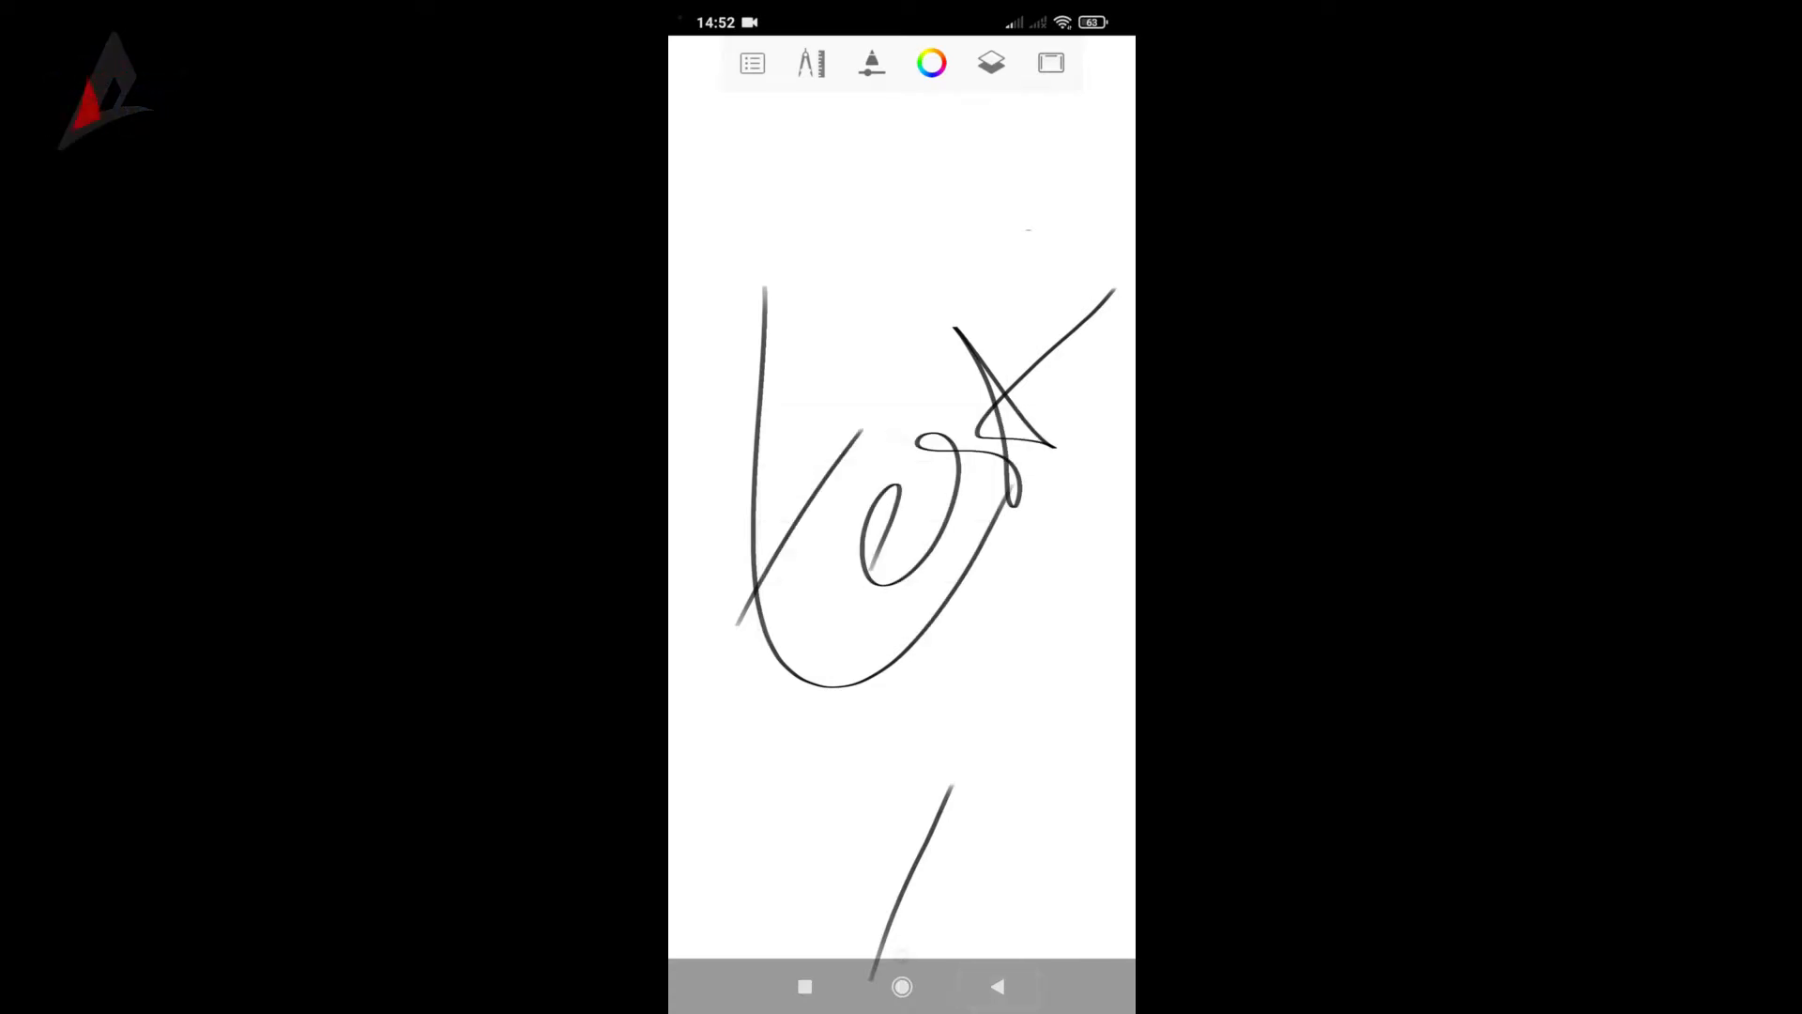
pyautogui.click(997, 986)
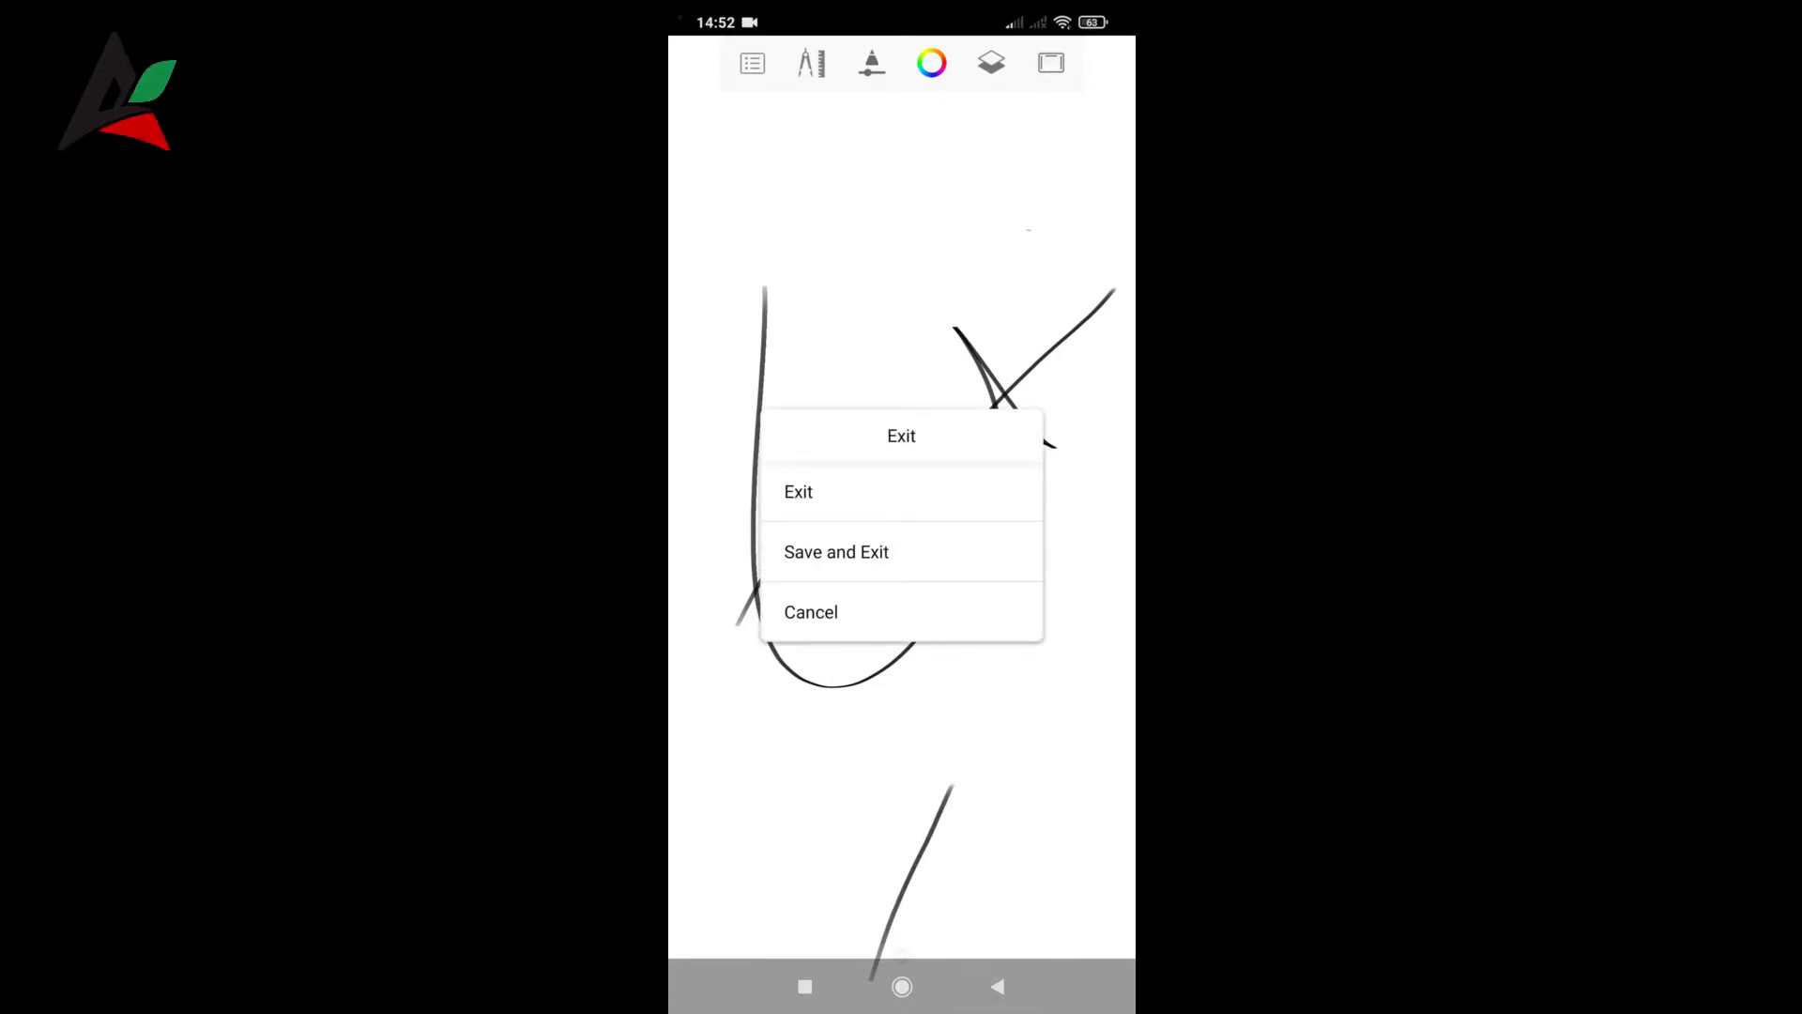
pyautogui.click(798, 492)
pyautogui.moveTo(798, 564)
pyautogui.mouseDown()
pyautogui.moveTo(1042, 563)
pyautogui.moveTo(798, 564)
pyautogui.mouseUp()
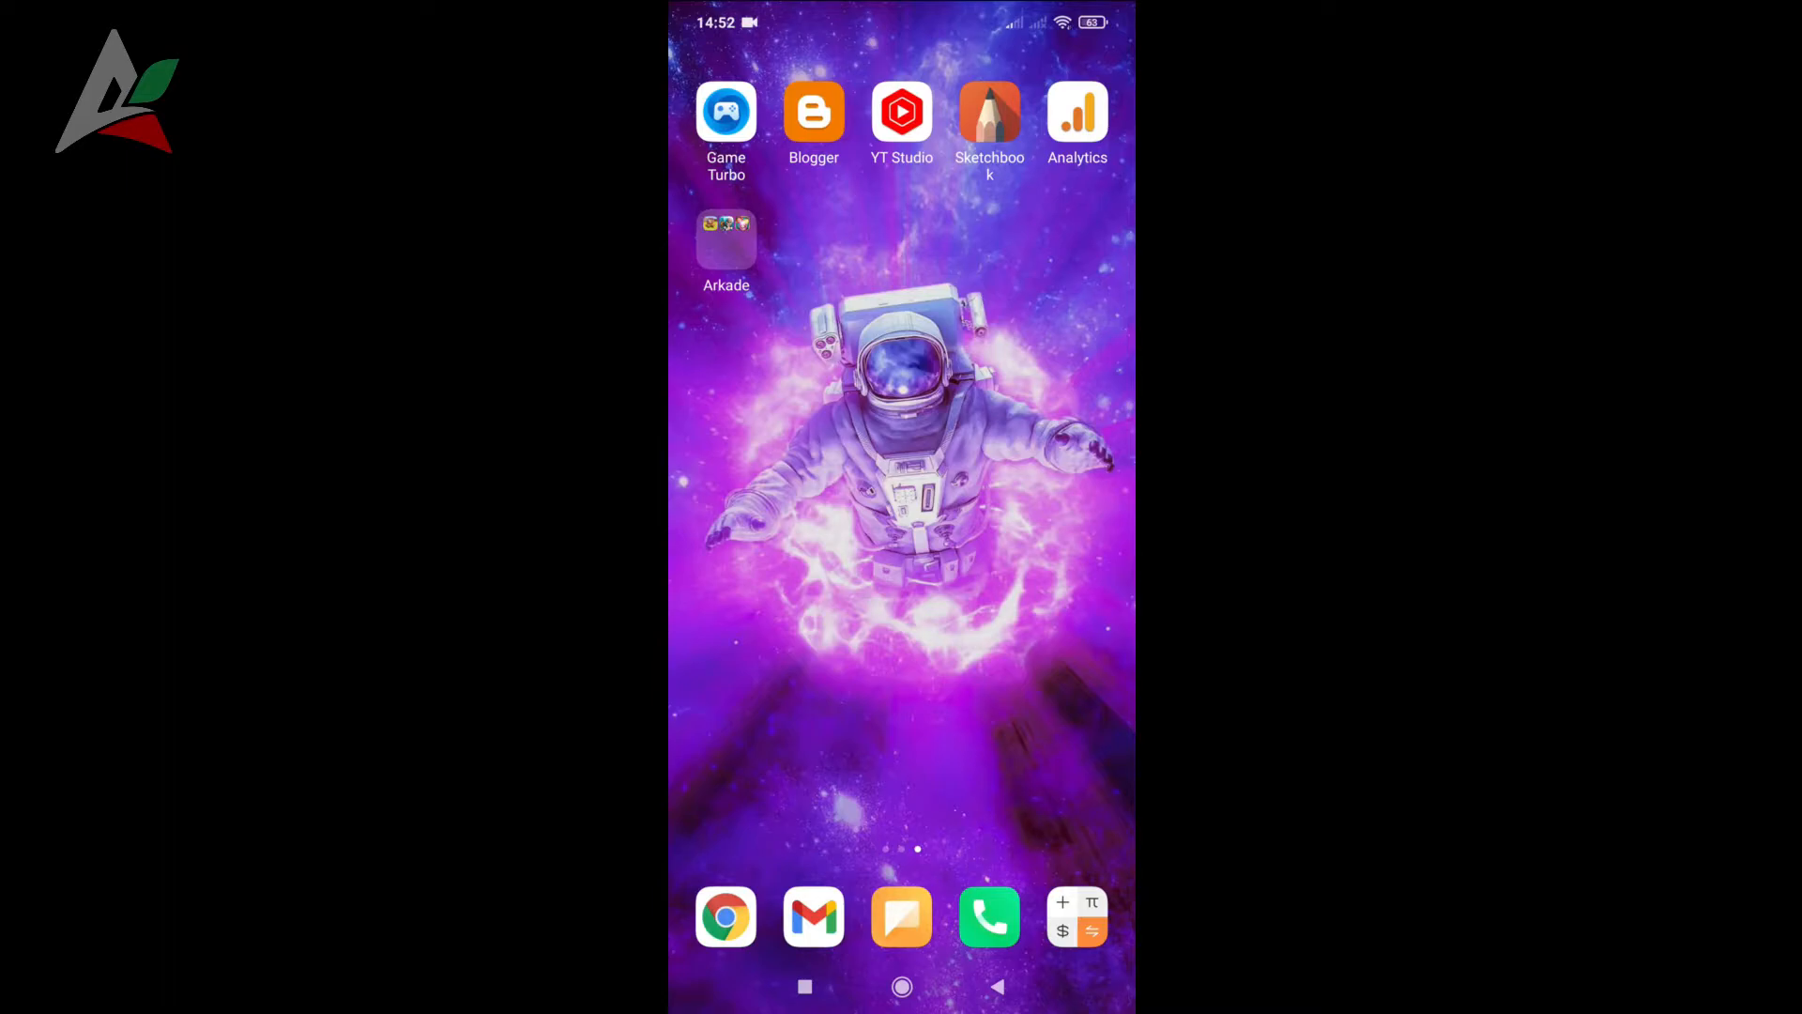
# Step: Open File Manager from the phone's home screen and go to the Gambar category
pyautogui.moveTo(798, 563); pyautogui.dragTo(1042, 563)
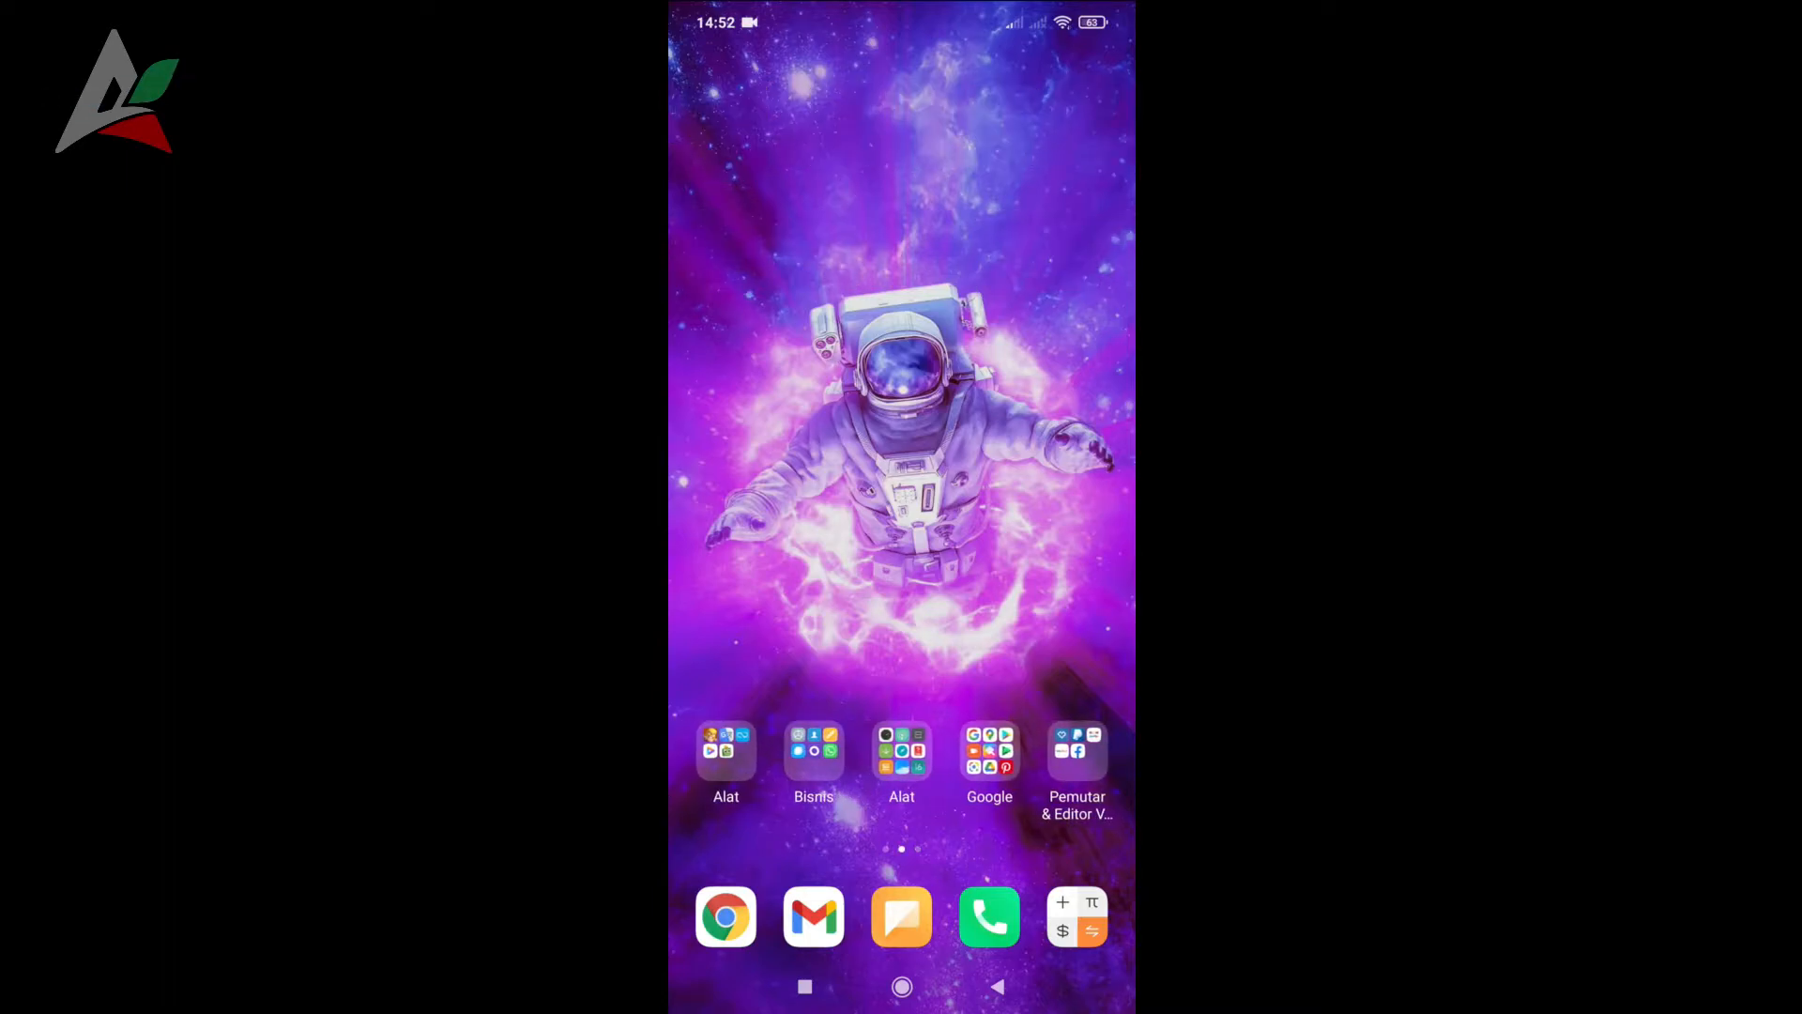
pyautogui.moveTo(798, 563); pyautogui.dragTo(1042, 564)
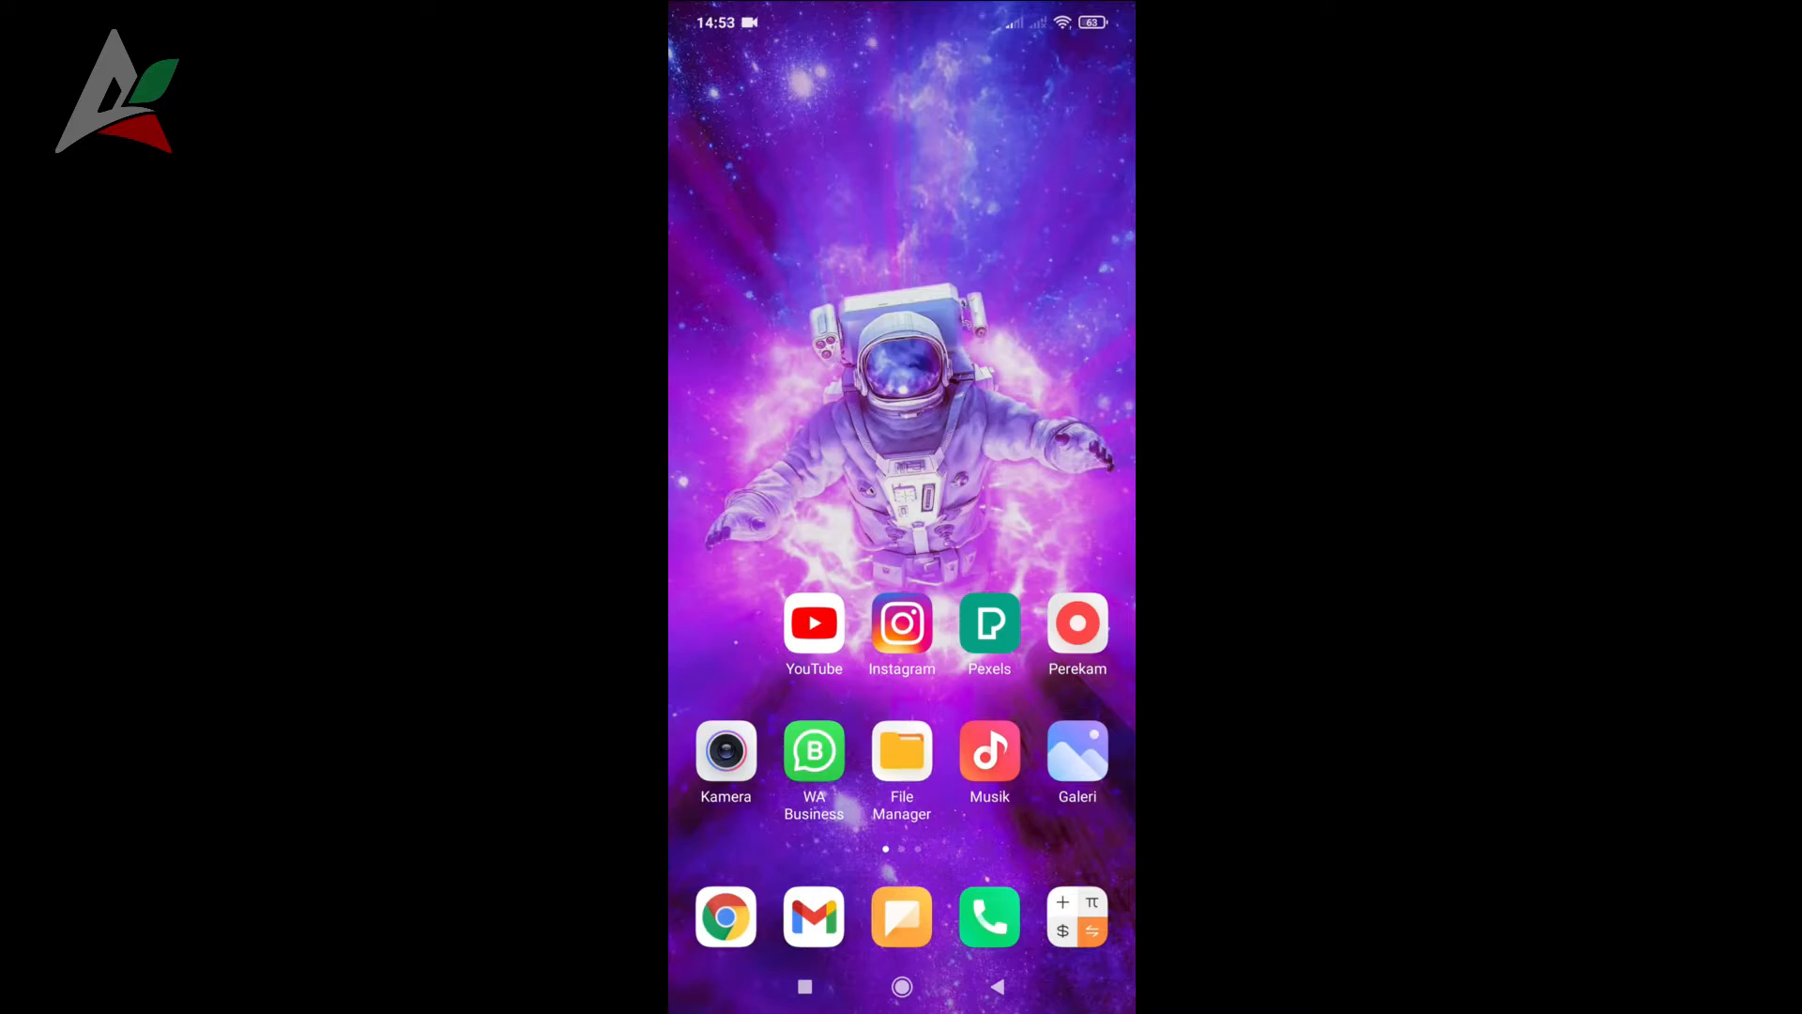
pyautogui.click(902, 751)
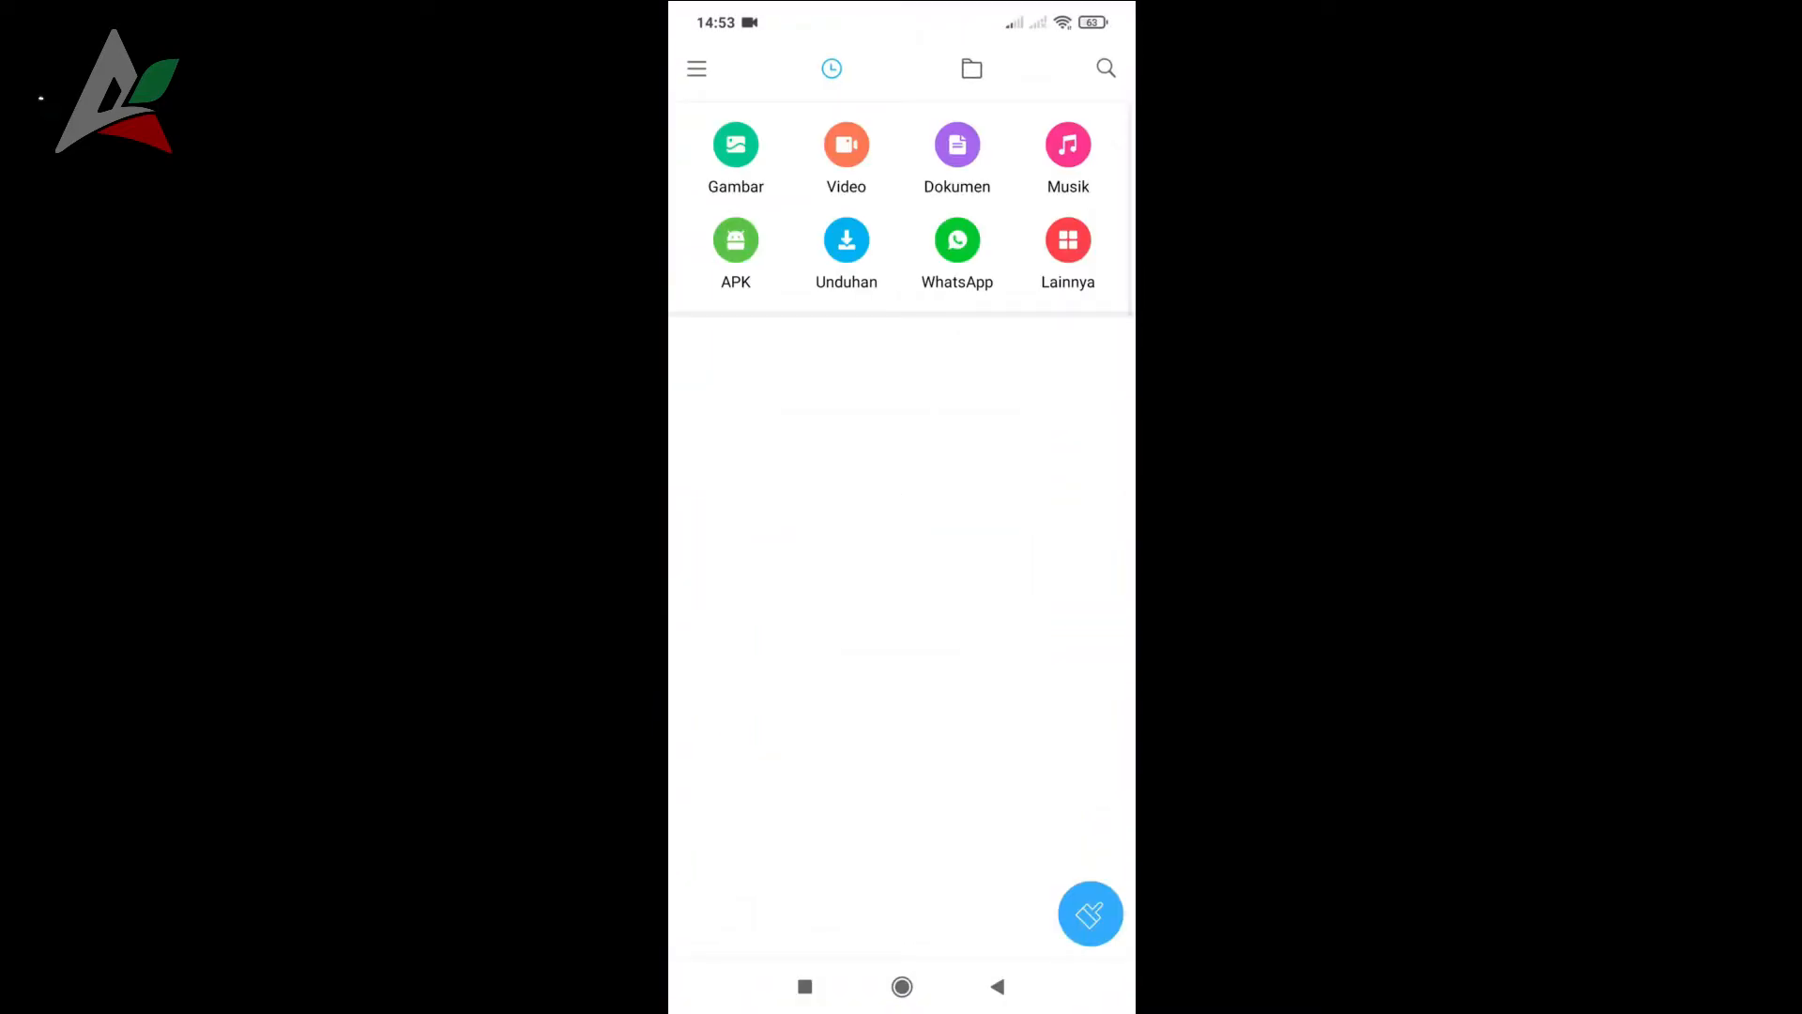
pyautogui.click(736, 144)
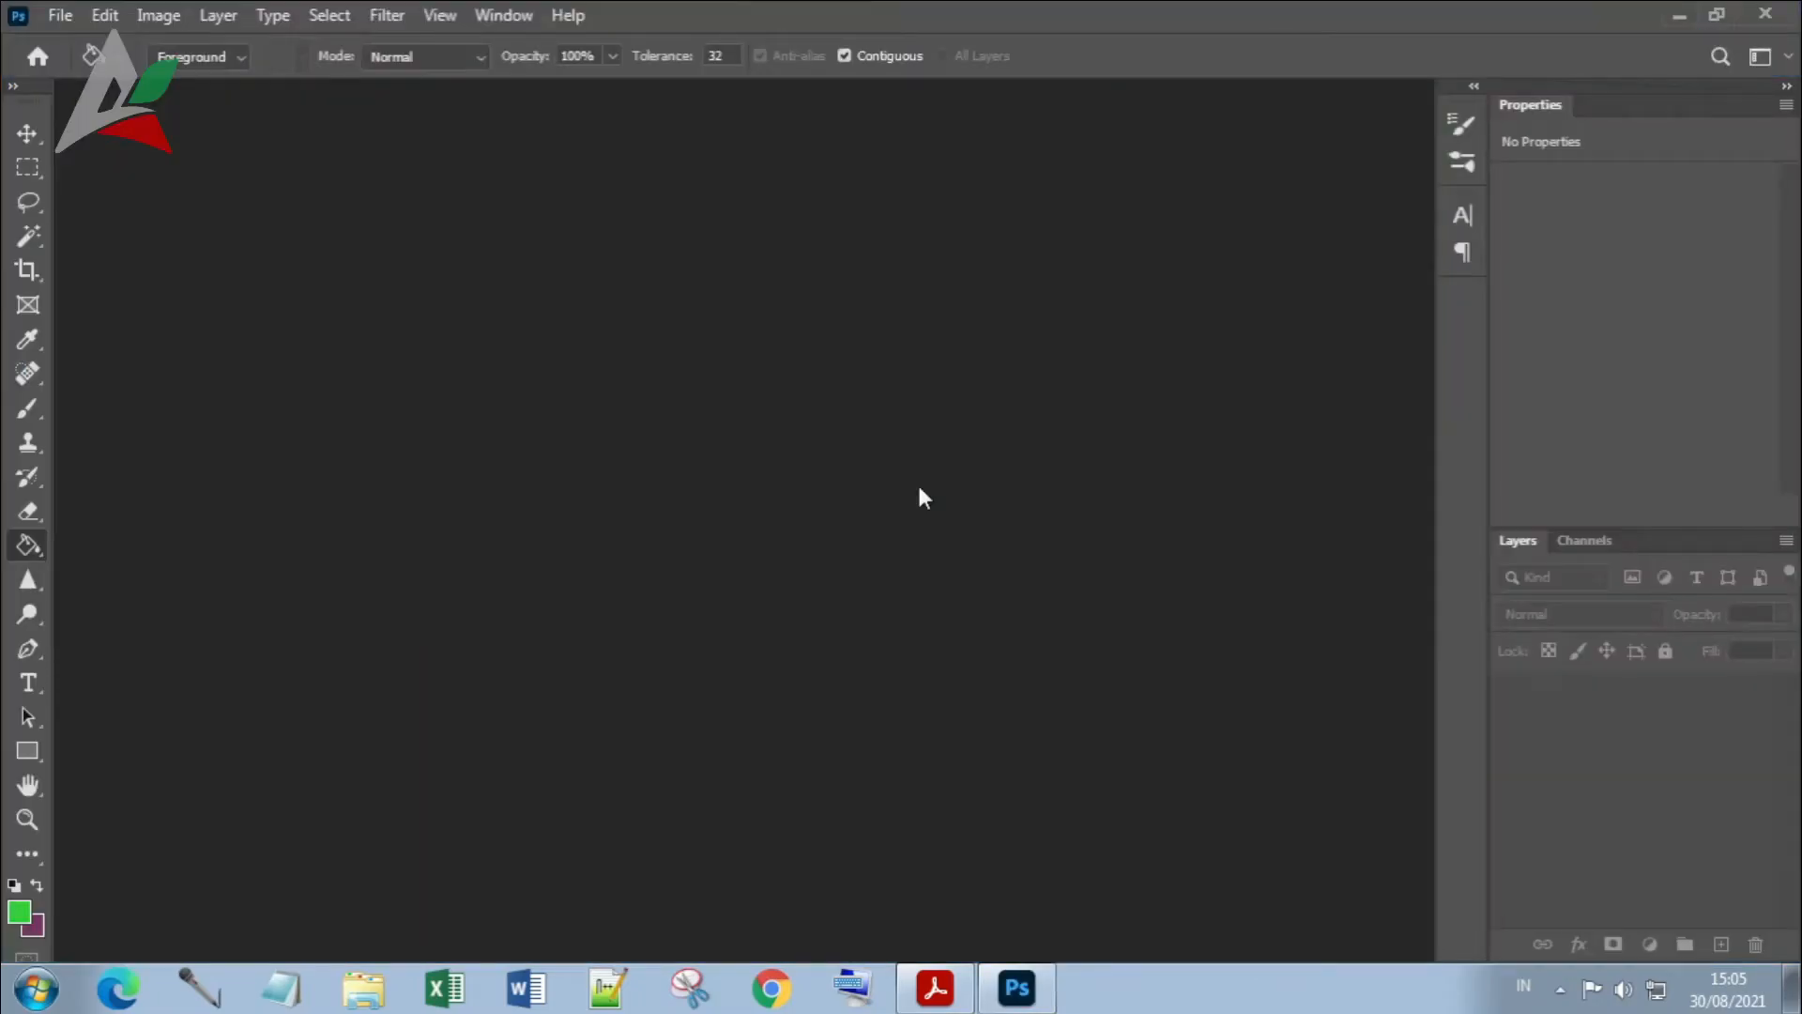
# Step: In Photoshop, open the scanned signature image TTD kertas from the Pictures library
pyautogui.click(60, 19)
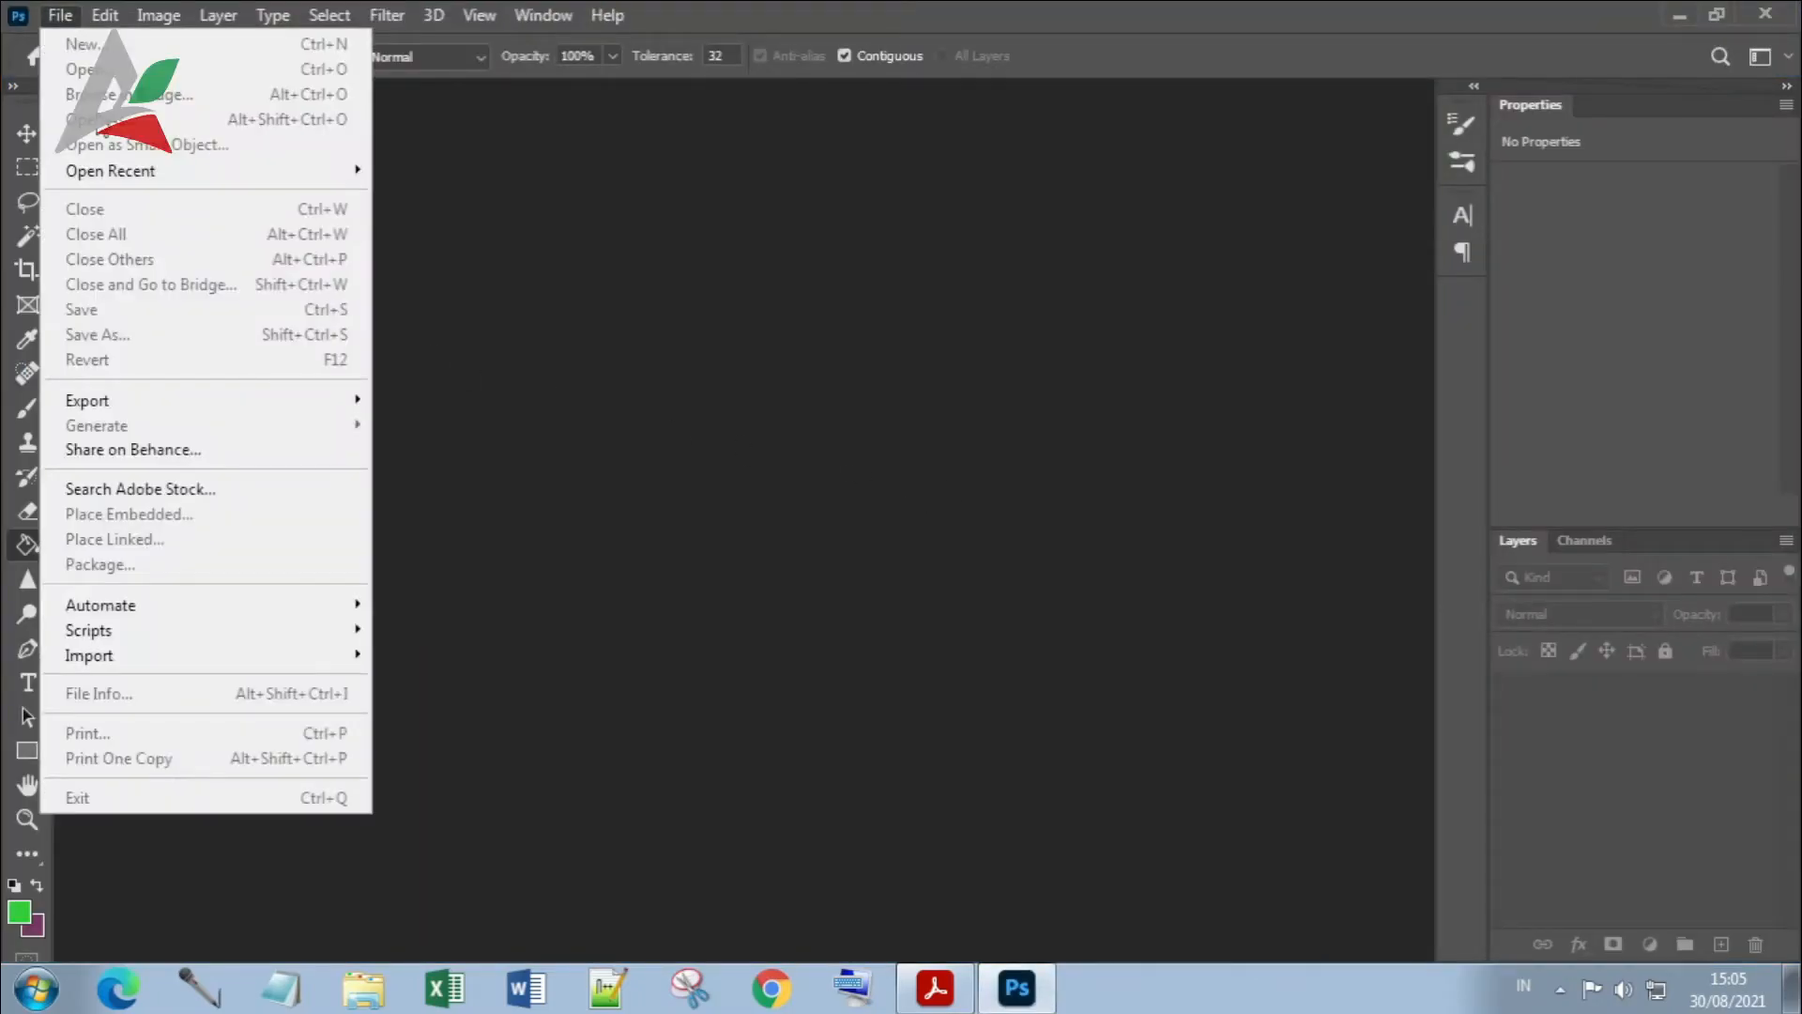
pyautogui.moveTo(140, 170)
pyautogui.click(479, 686)
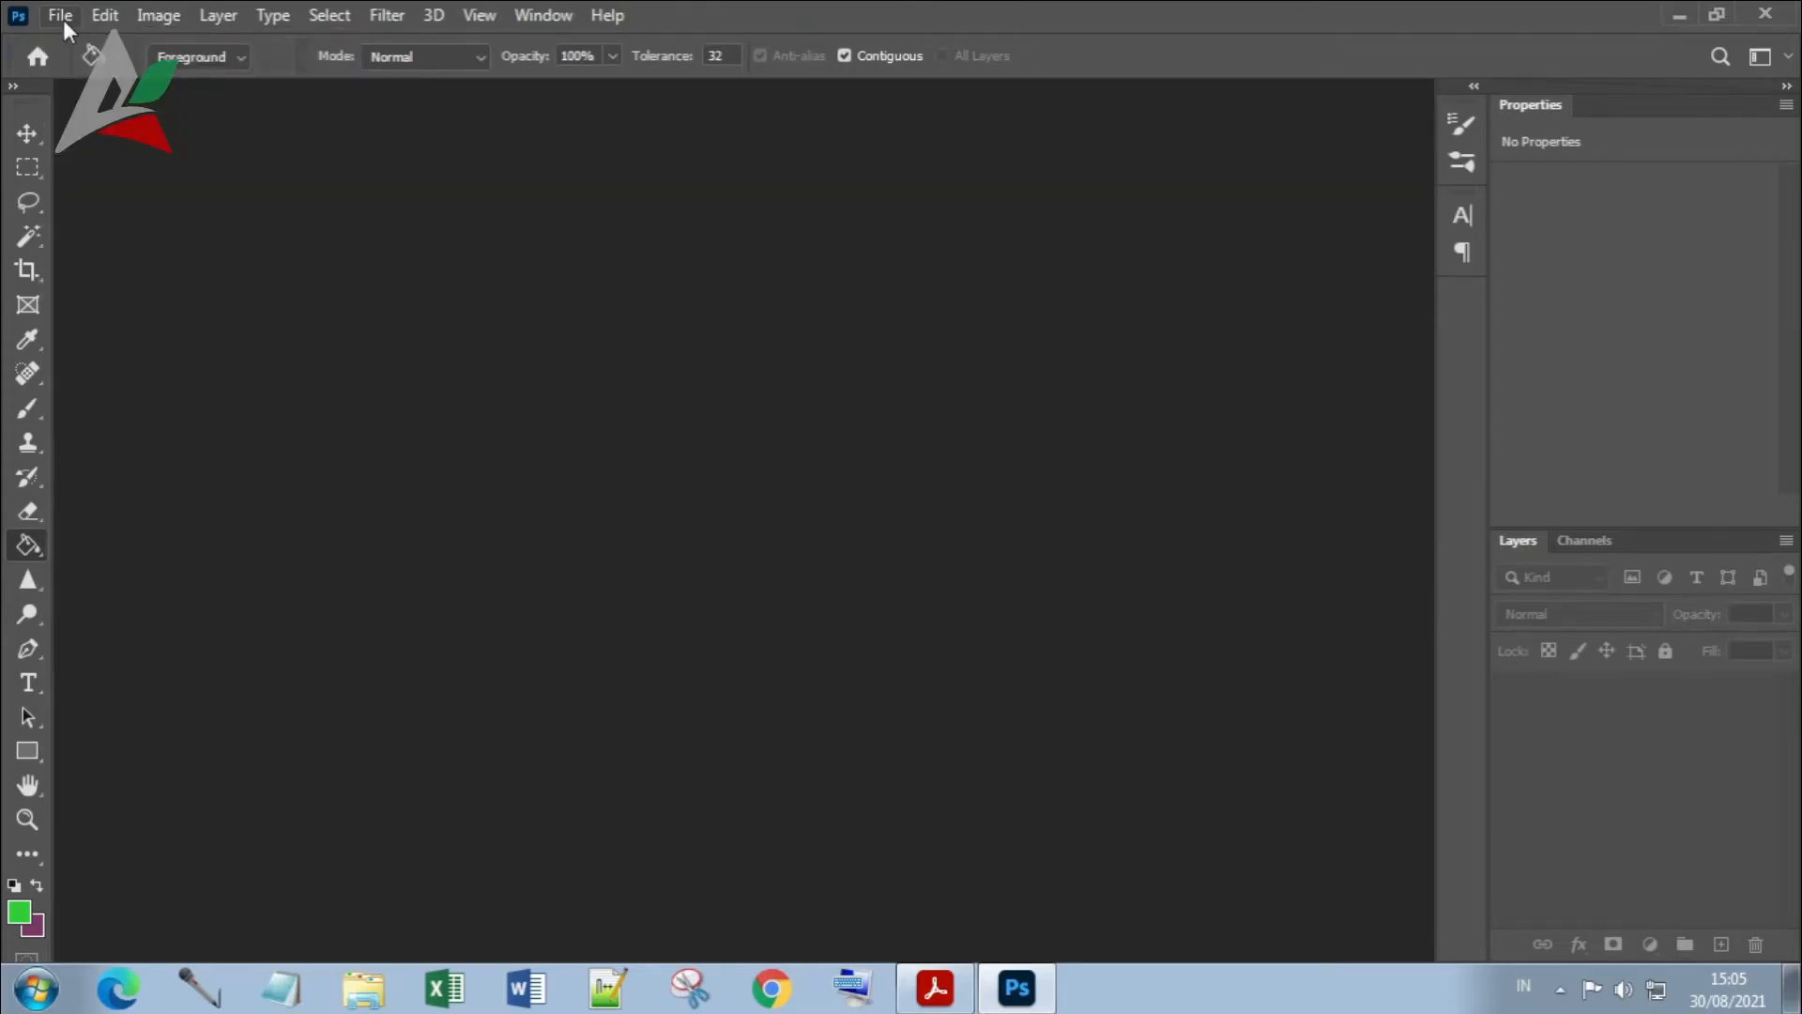
pyautogui.click(61, 16)
pyautogui.click(90, 71)
pyautogui.click(427, 430)
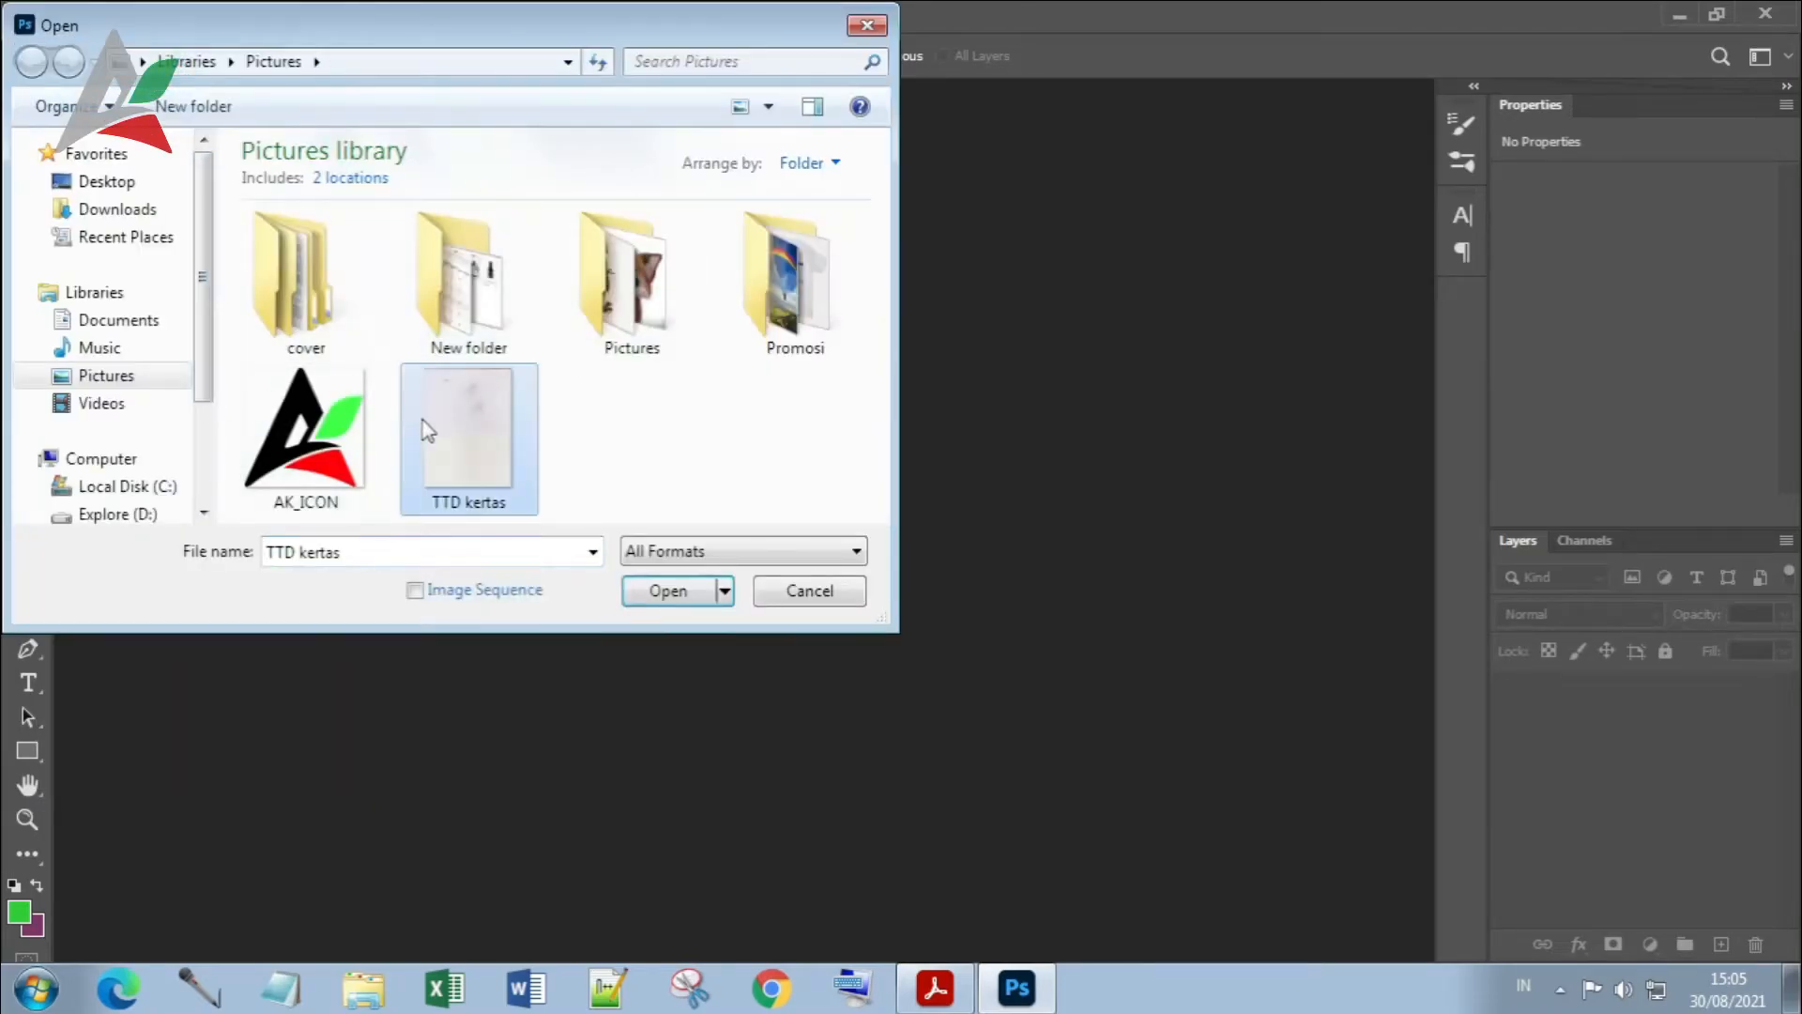
pyautogui.click(650, 591)
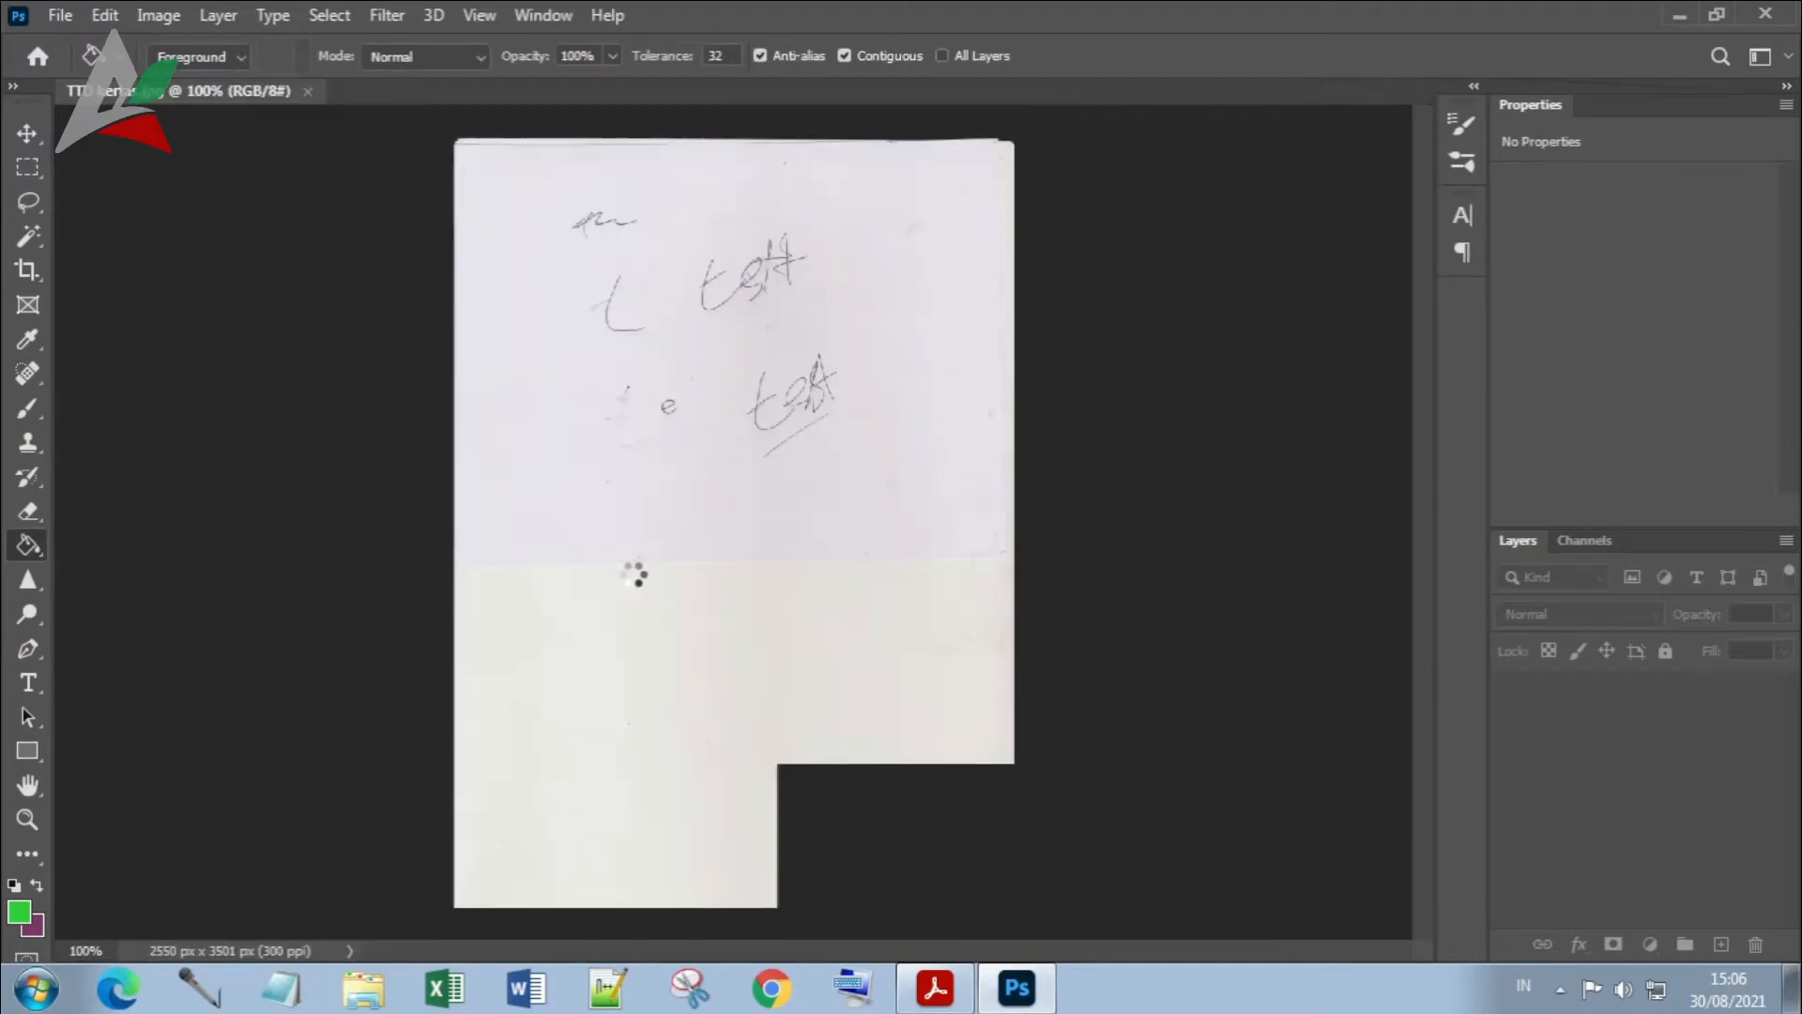
# Step: Crop the scan to the lower underlined "test" signature, about 774 × 588 px
pyautogui.click(28, 269)
pyautogui.moveTo(727, 136); pyautogui.dragTo(726, 236)
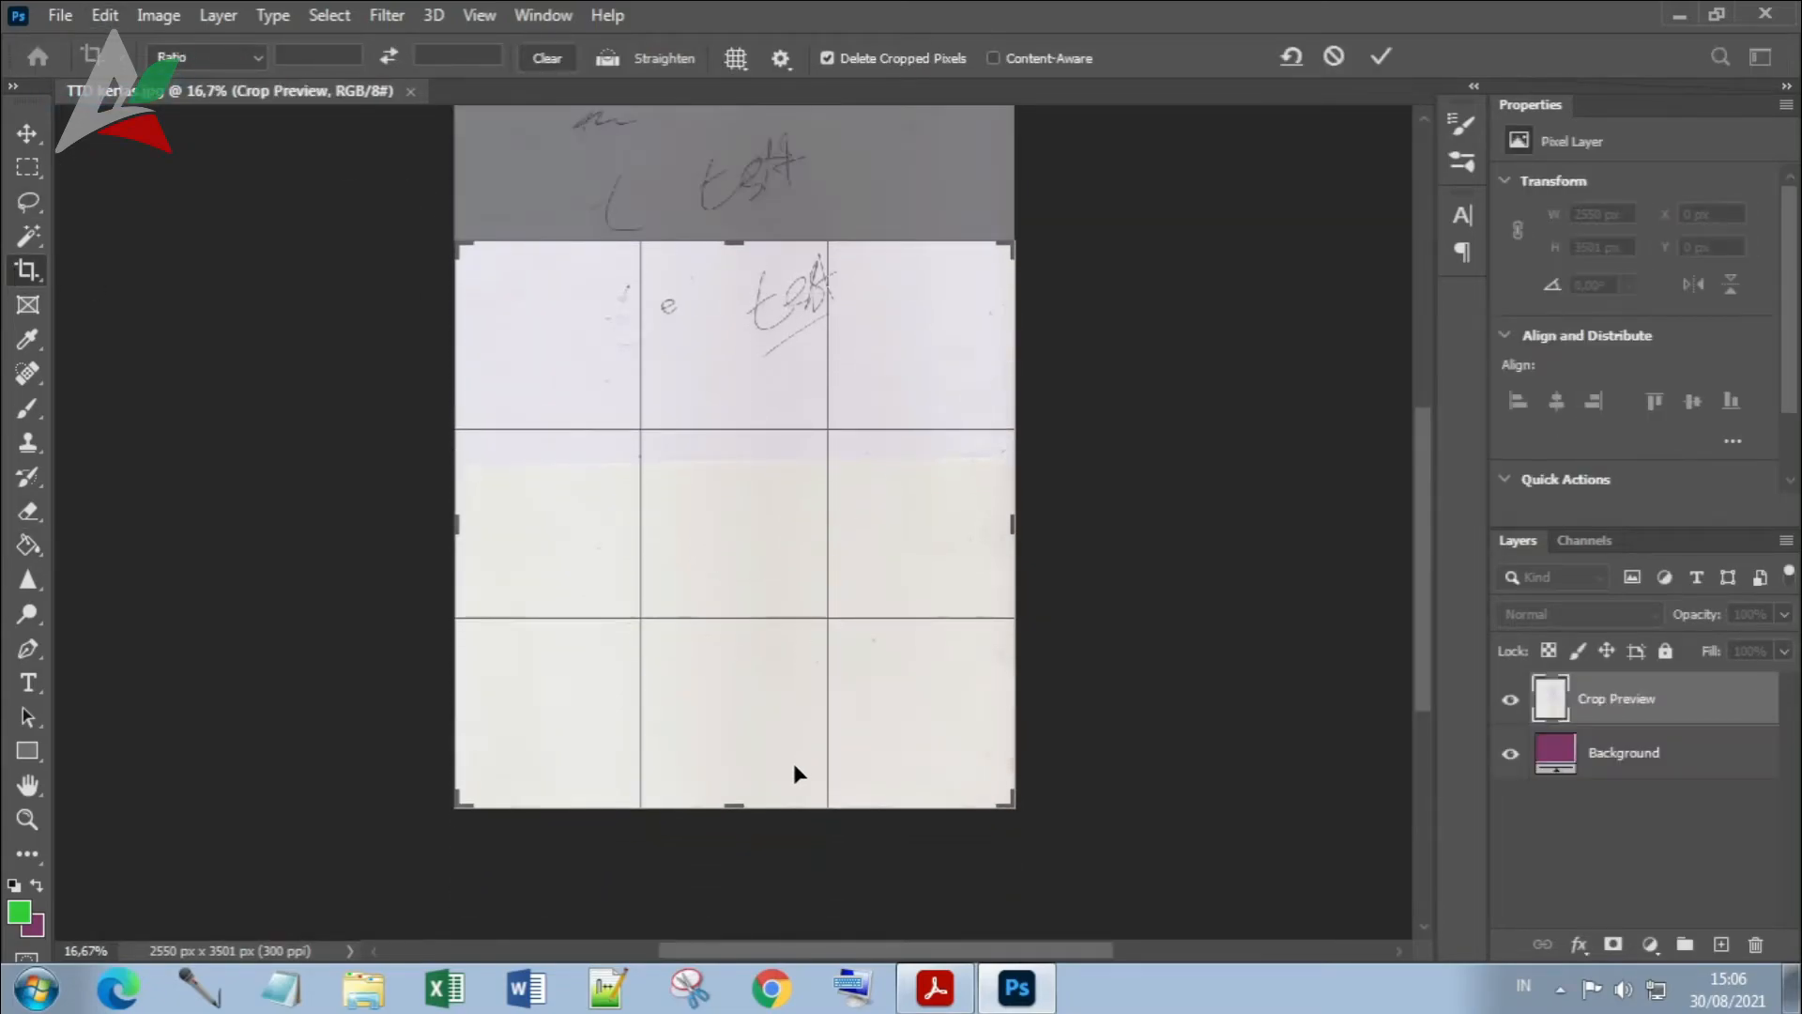
pyautogui.moveTo(739, 805); pyautogui.dragTo(772, 587)
pyautogui.moveTo(454, 526); pyautogui.dragTo(571, 515)
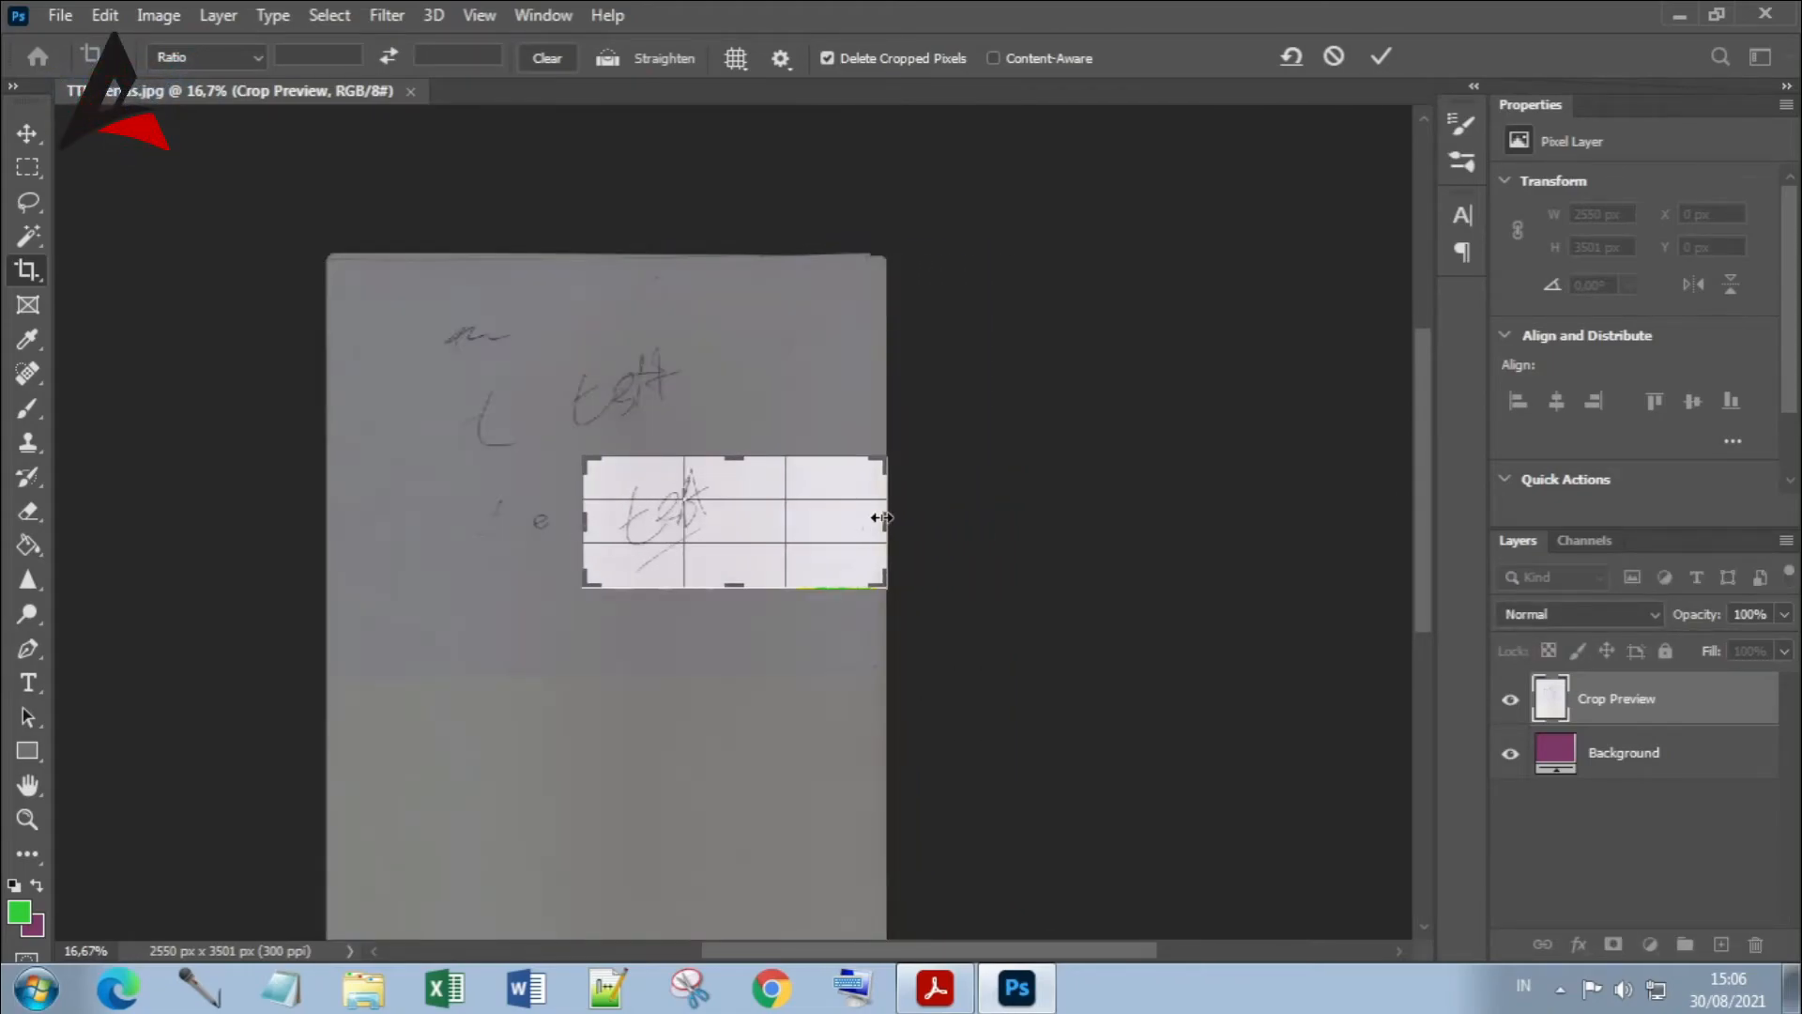
pyautogui.moveTo(873, 523); pyautogui.dragTo(810, 523)
pyautogui.moveTo(732, 590)
pyautogui.mouseDown()
pyautogui.moveTo(726, 604)
pyautogui.moveTo(730, 590)
pyautogui.mouseUp()
pyautogui.press('Return')
pyautogui.hotkey('ctrl', '+')
pyautogui.hotkey('ctrl', '+')
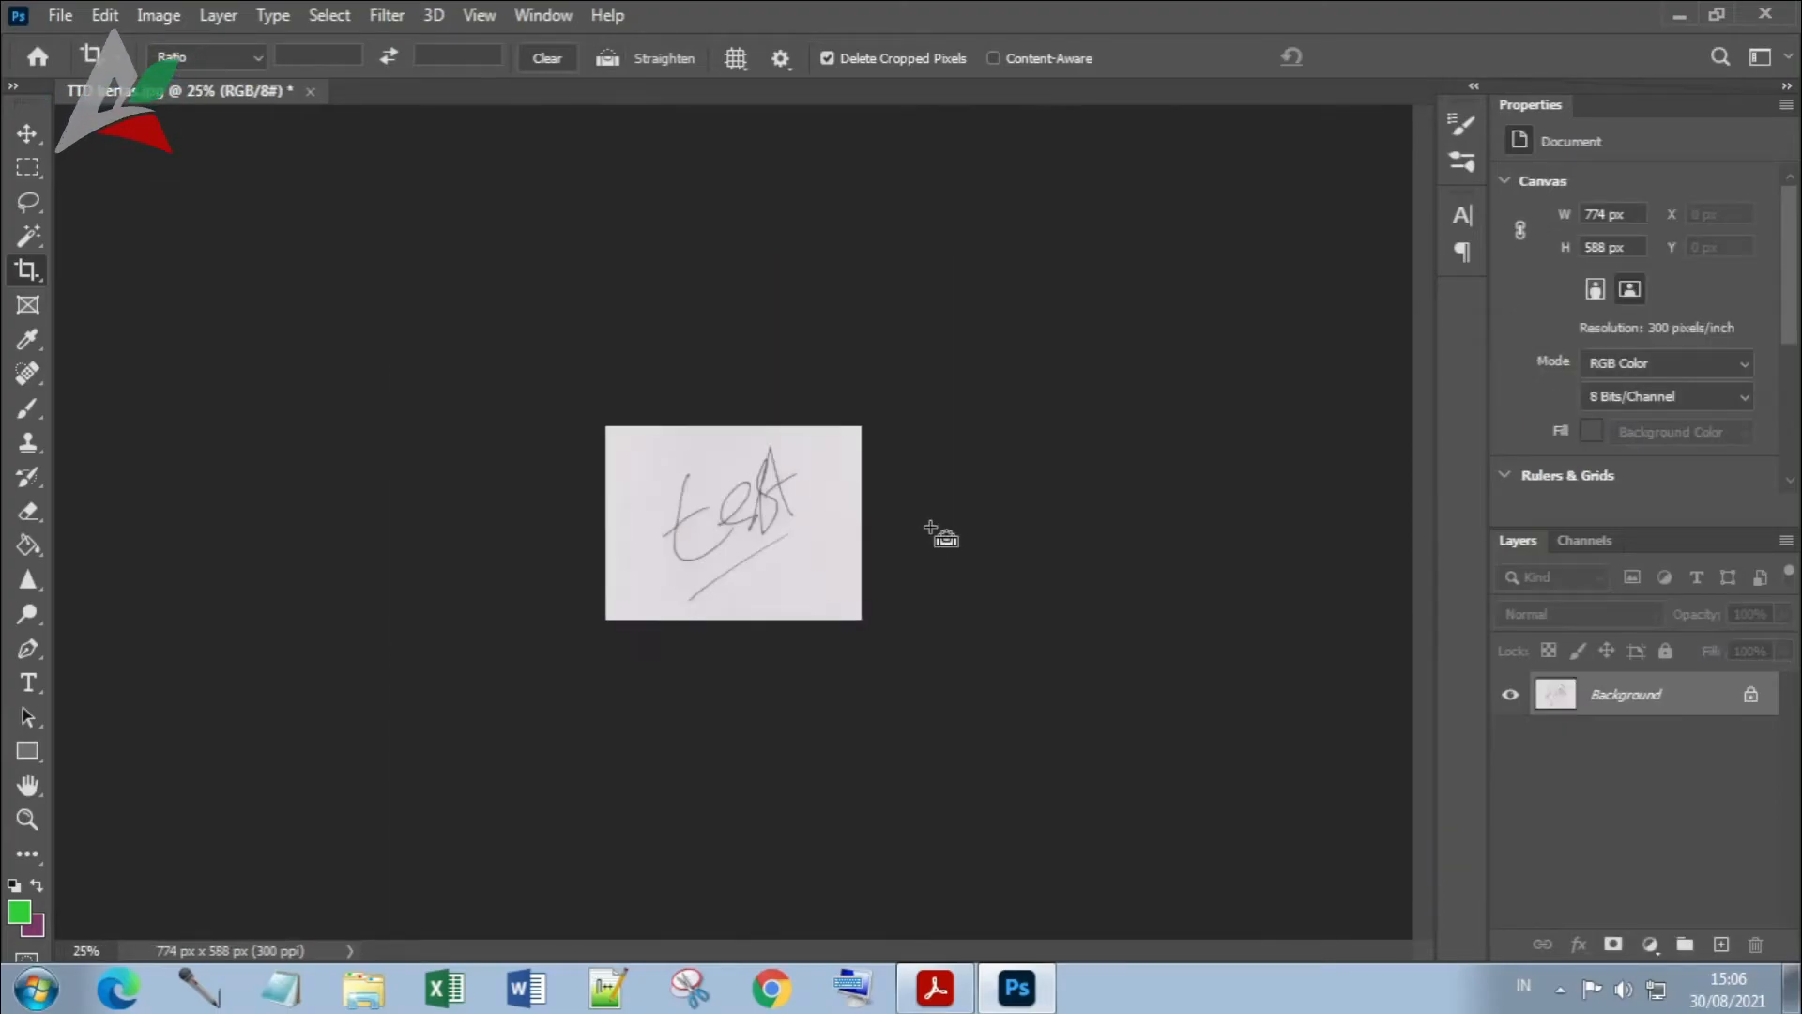
pyautogui.click(158, 15)
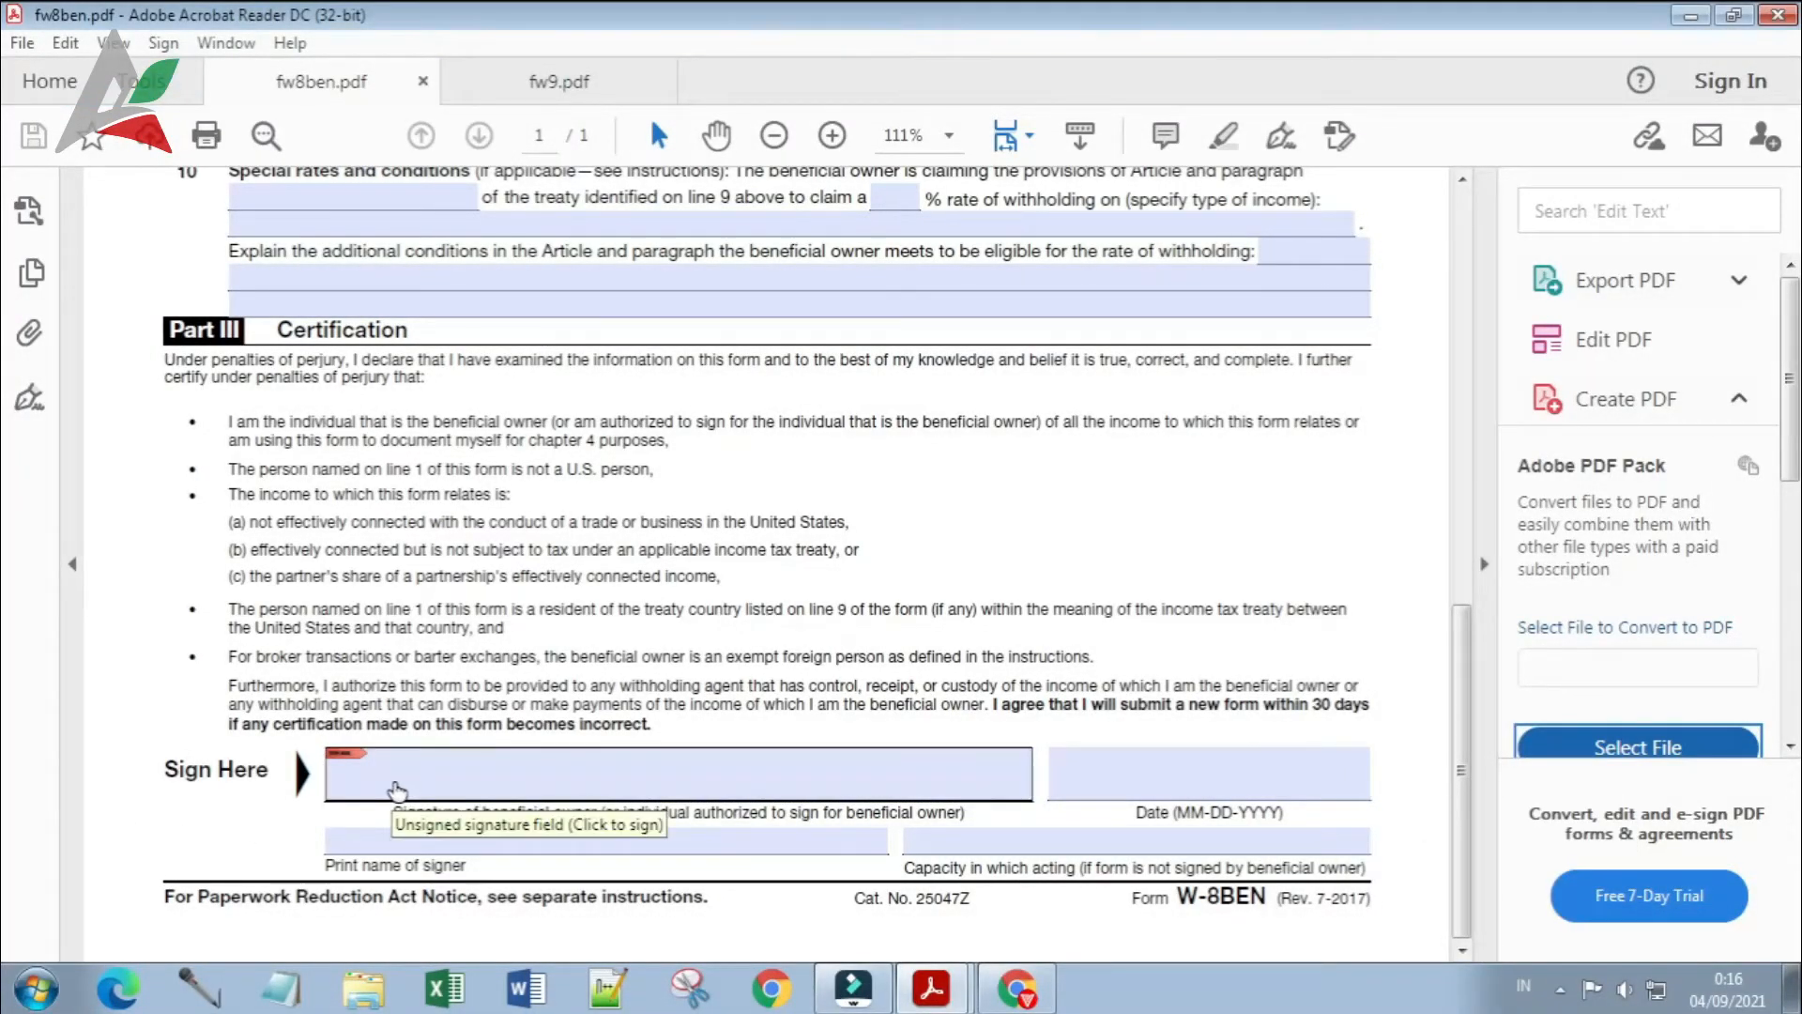
# Step: In Acrobat Reader, start signing the beneficial owner's signature field in fw8ben.pdf and view the existing digital ID's certificate details
pyautogui.click(396, 791)
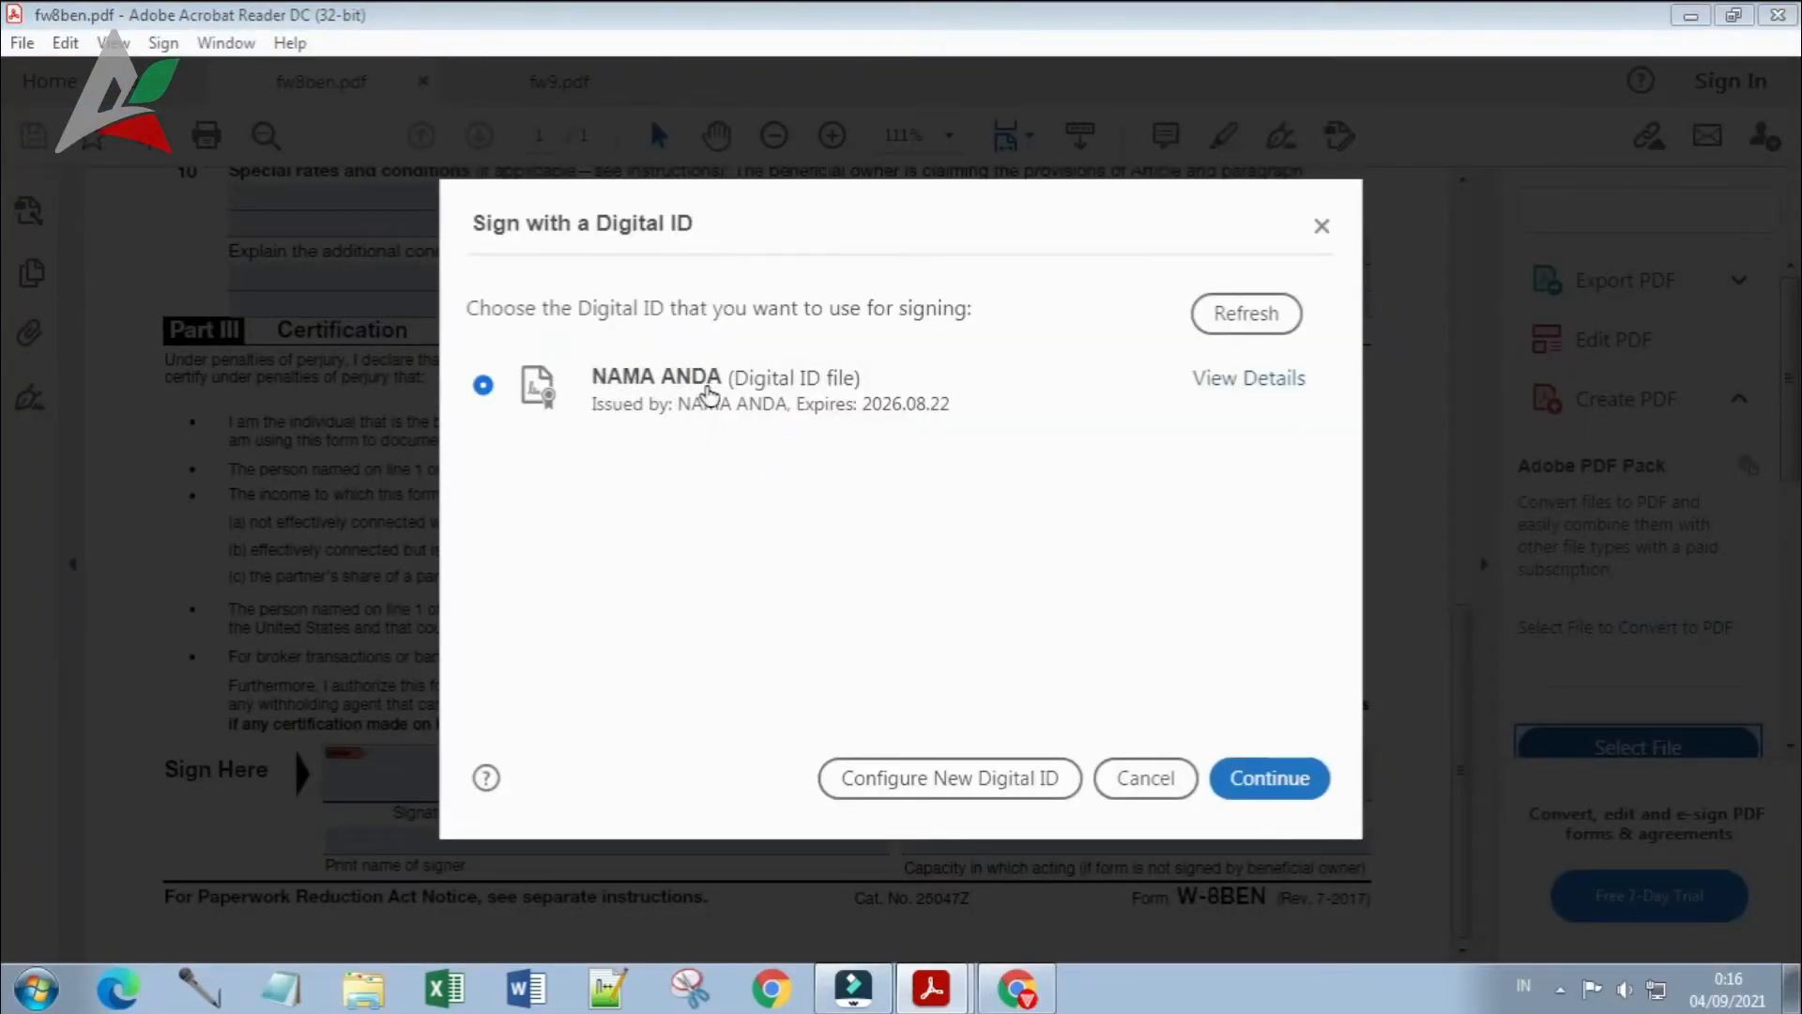
pyautogui.click(1231, 380)
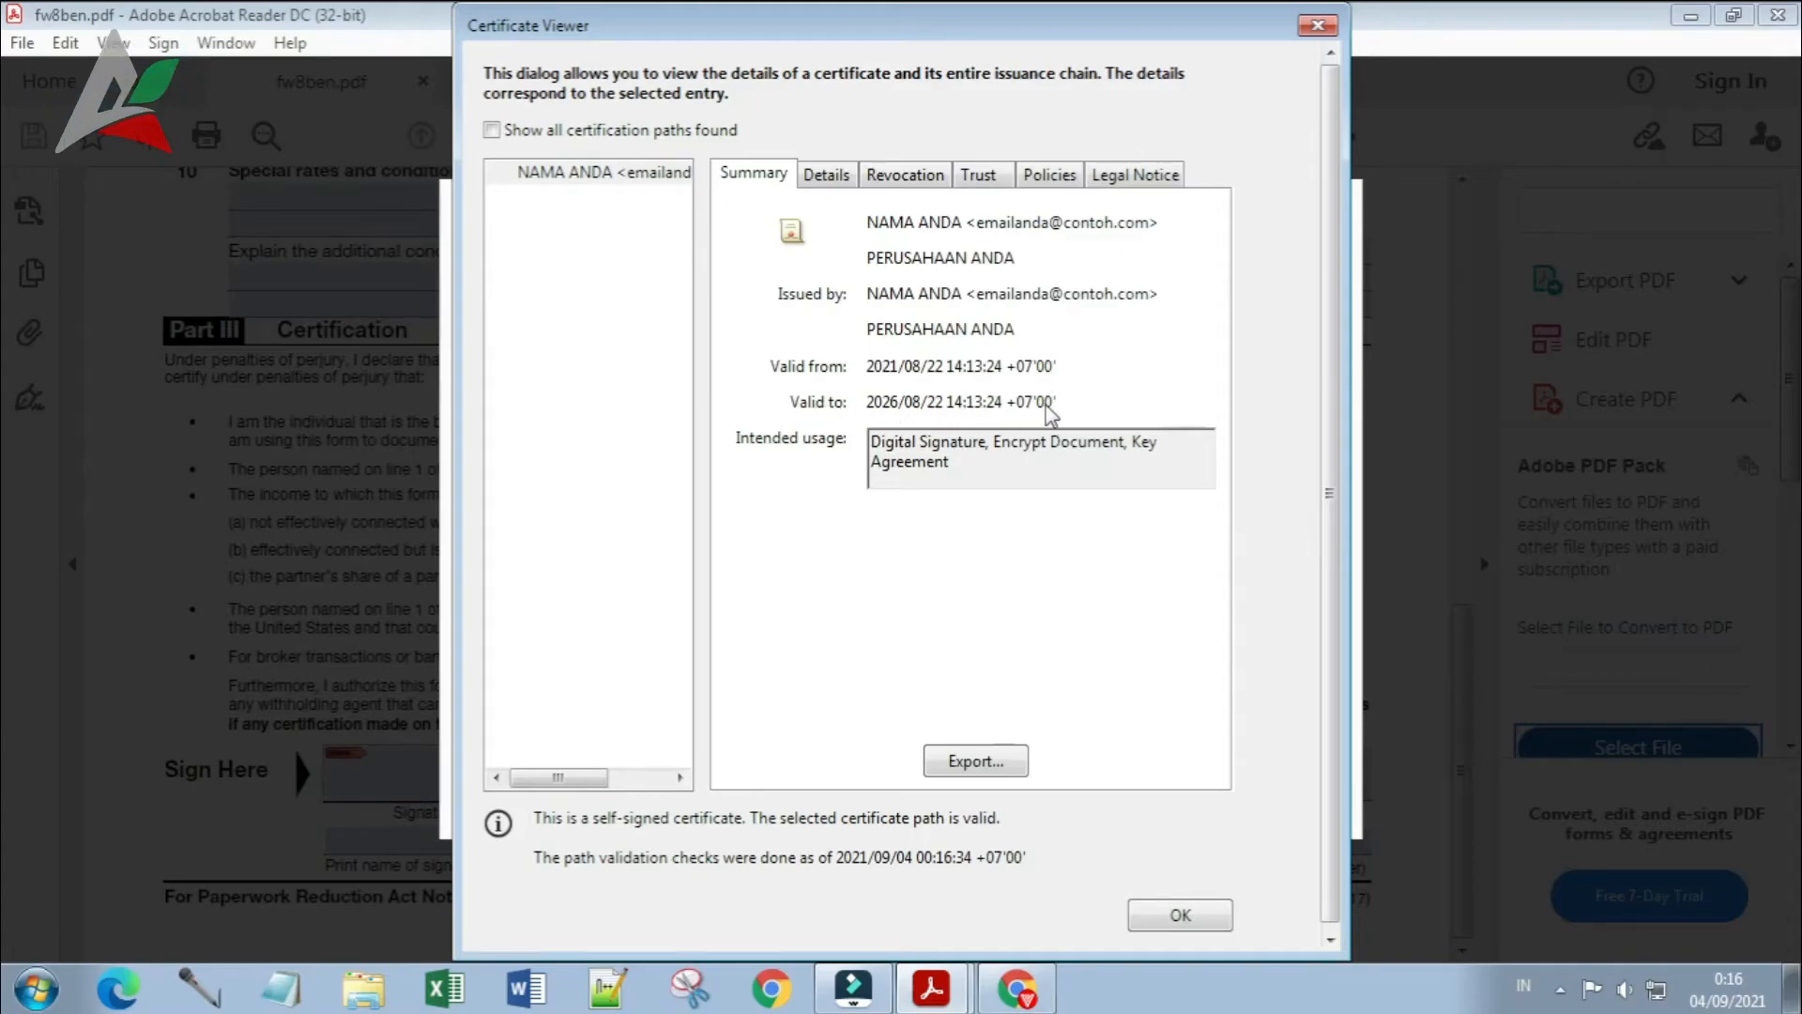
pyautogui.click(1318, 25)
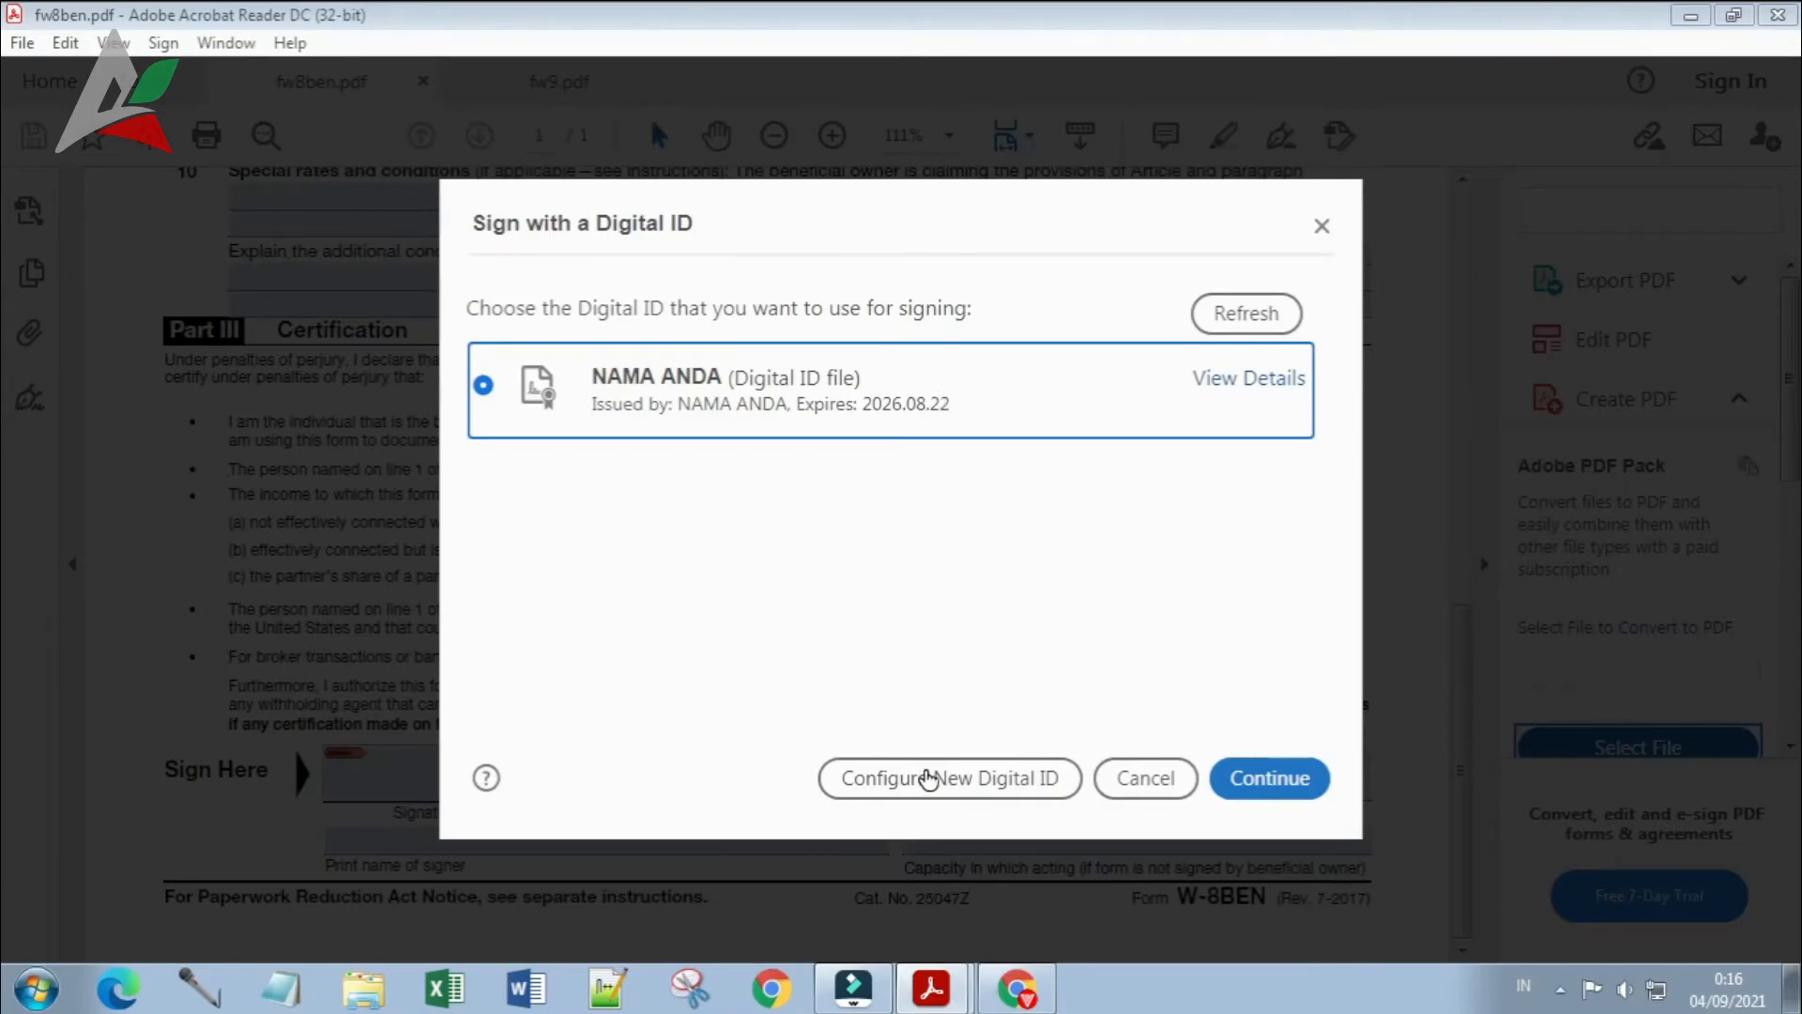
# Step: Look at the types offered for configuring a new digital ID, and recheck the existing ID's certificate summary
pyautogui.click(921, 785)
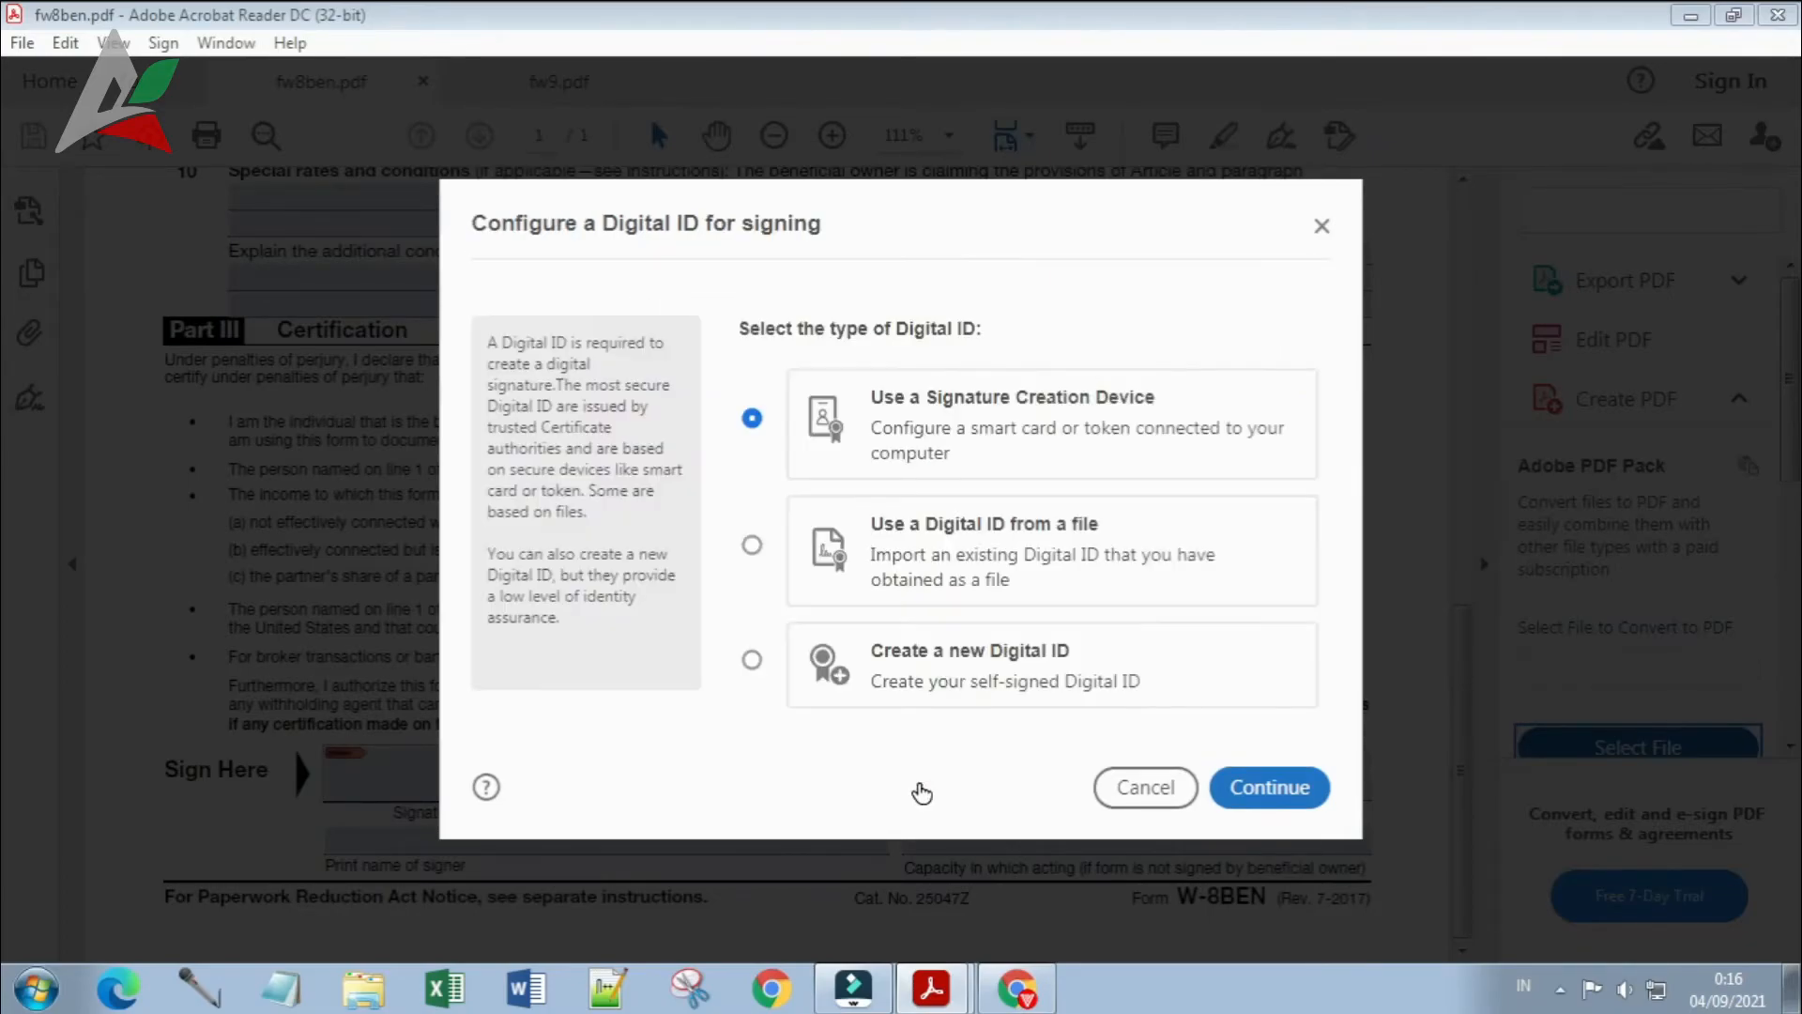
pyautogui.click(1145, 793)
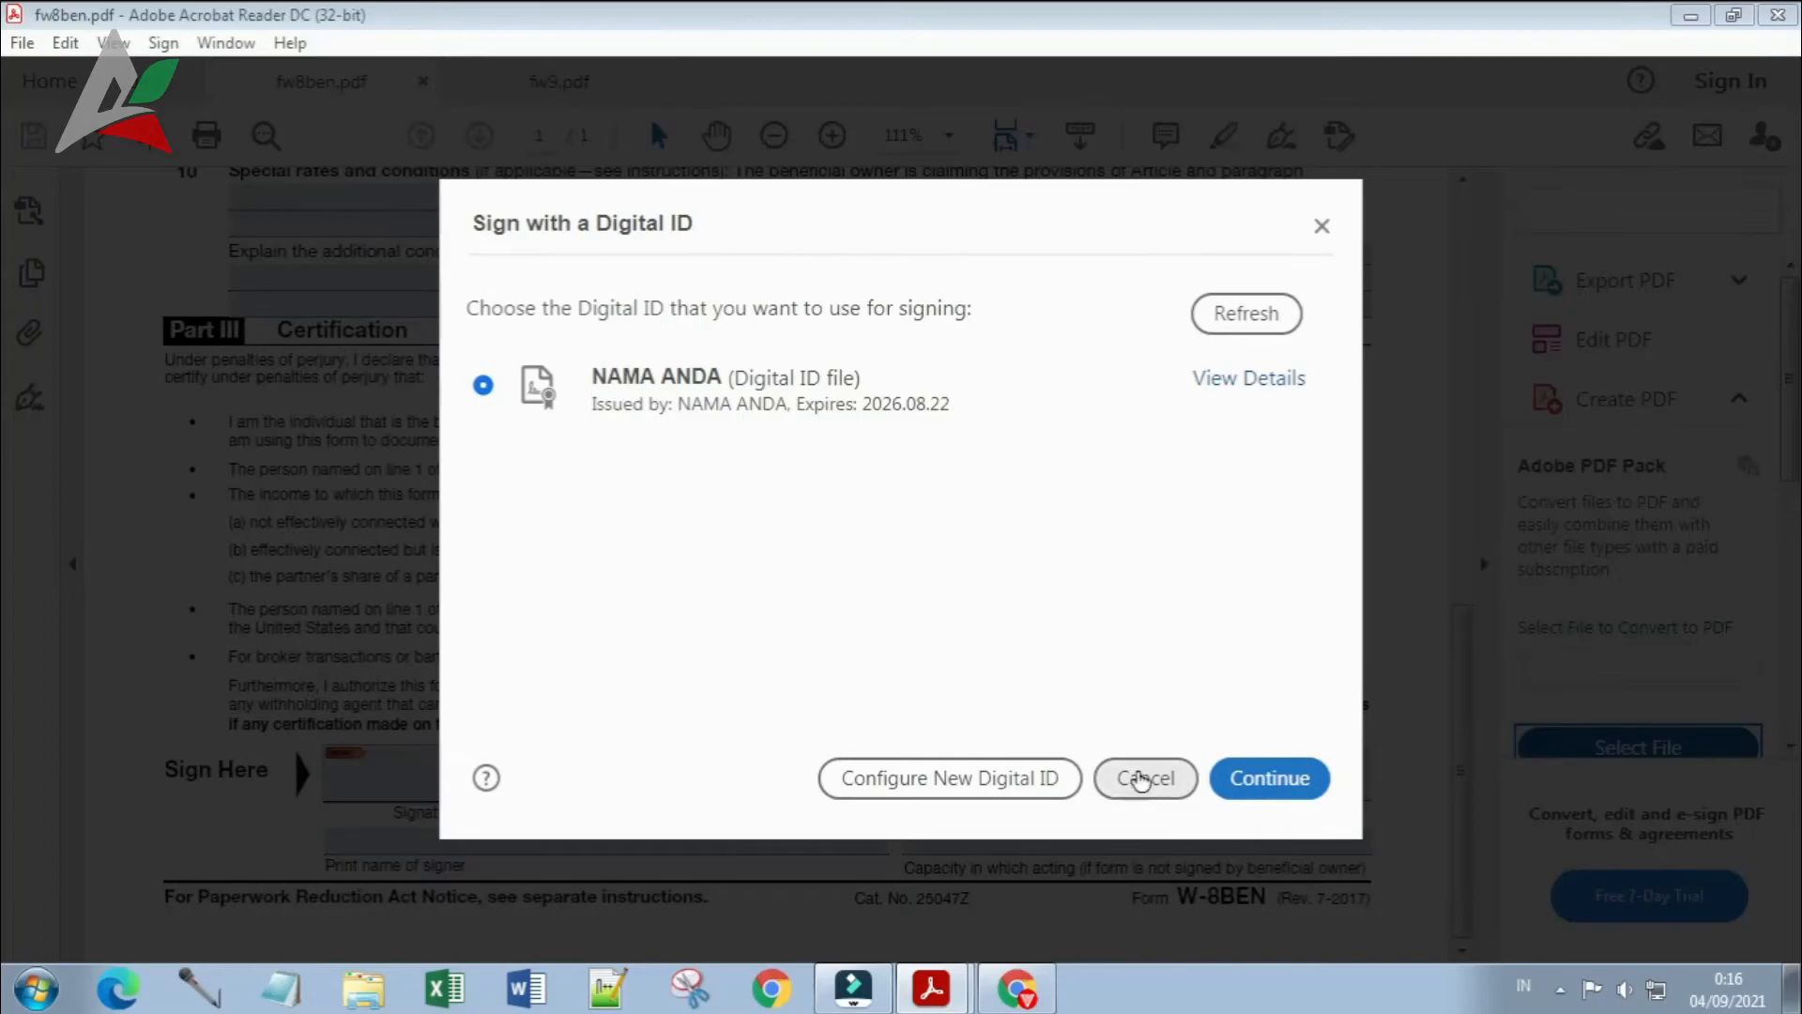
pyautogui.click(1220, 380)
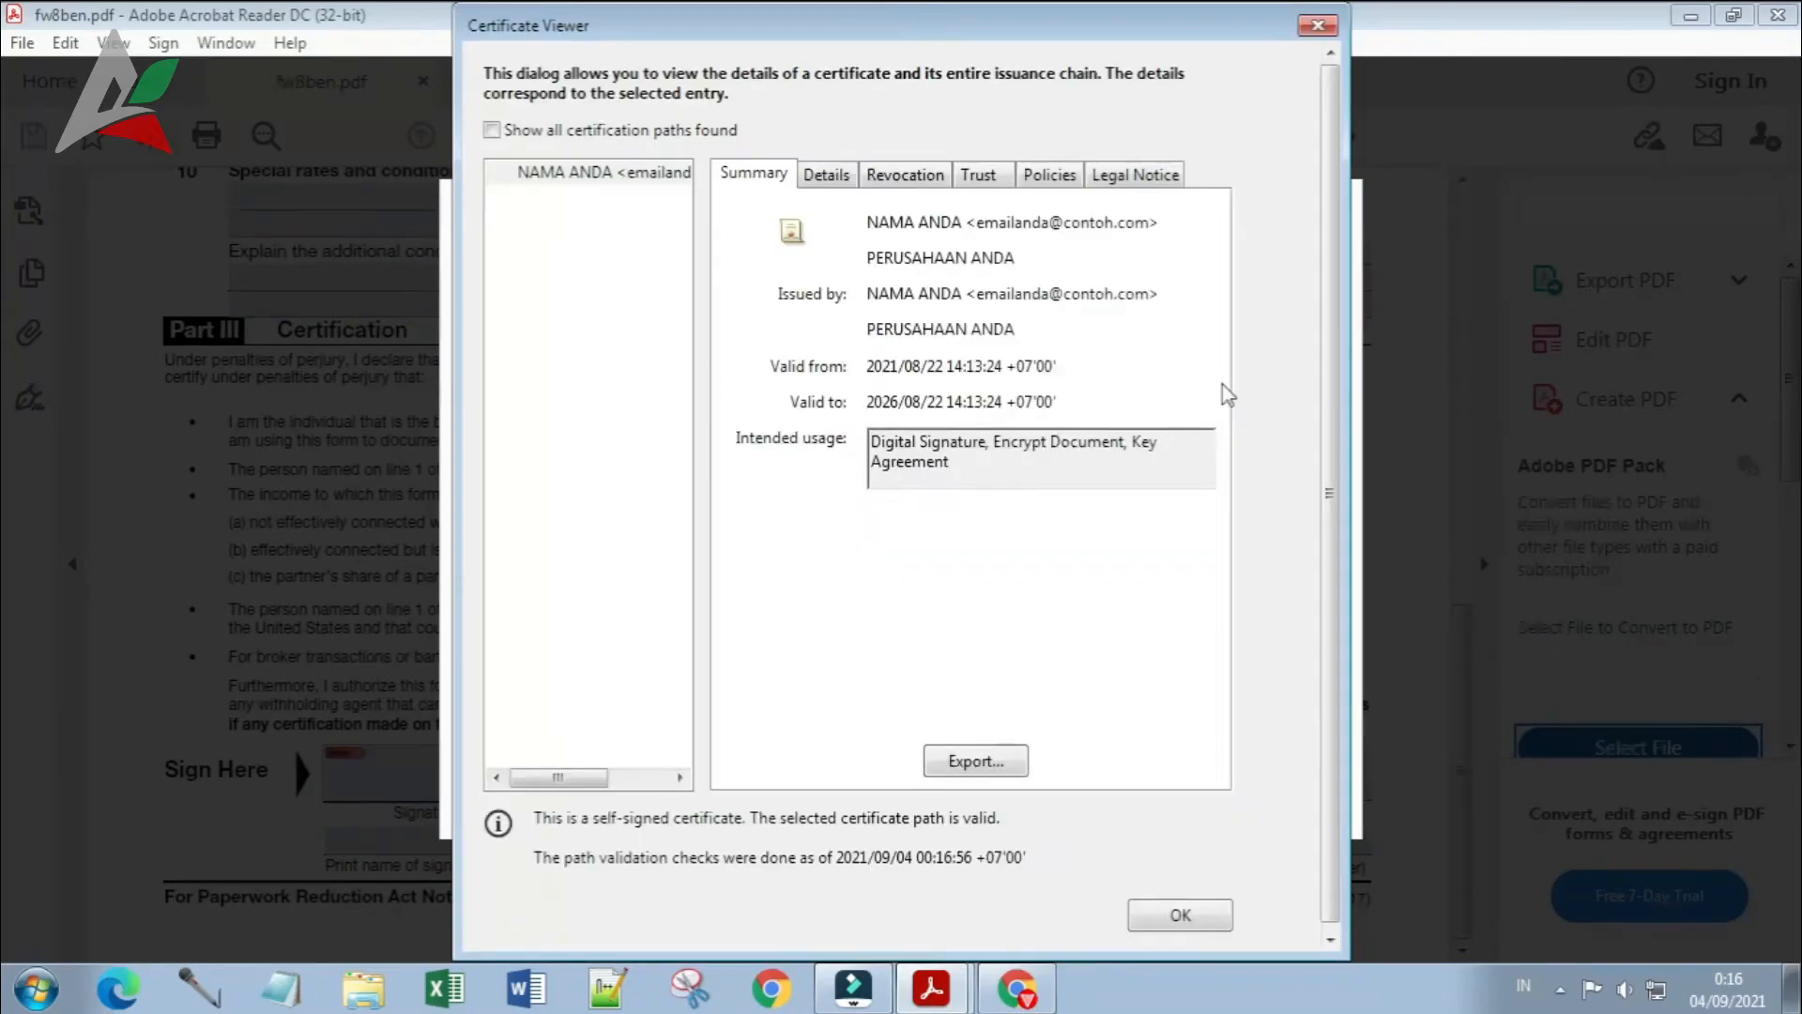
pyautogui.click(1311, 47)
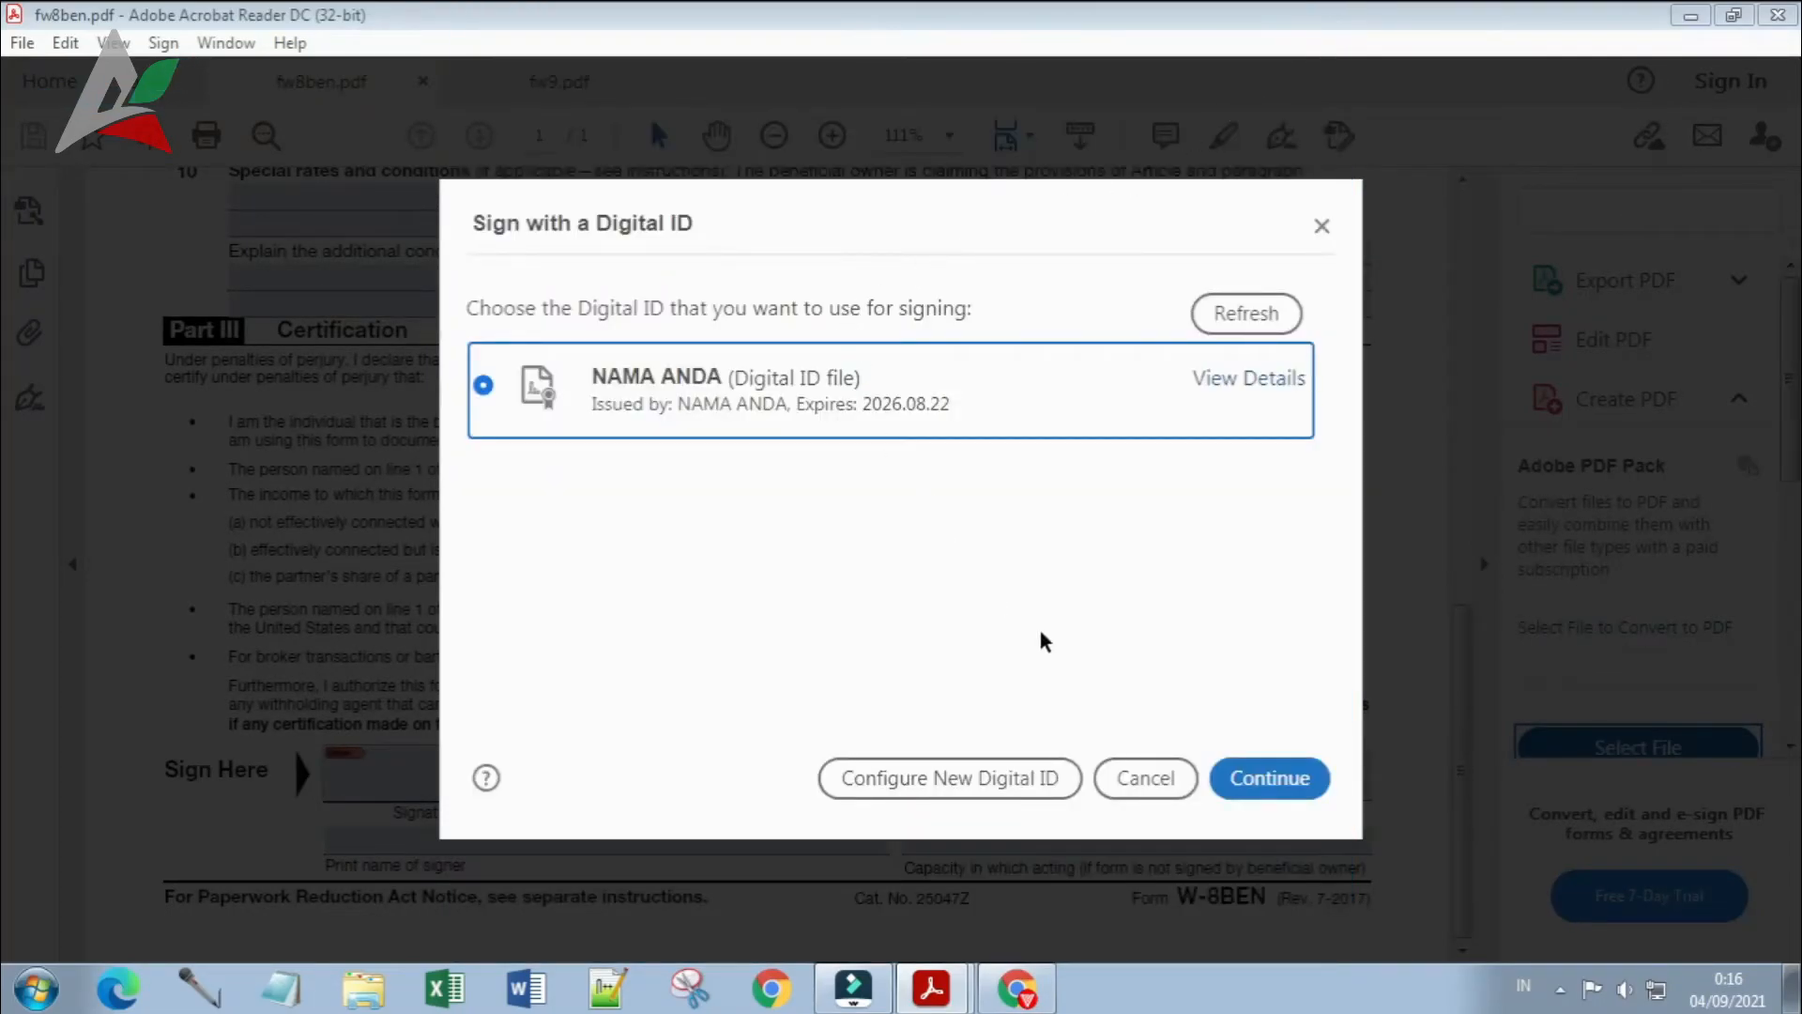
# Step: Preview the Standard Text signature appearance, and return to the digital ID selection to review the certificate's validity details
pyautogui.click(1239, 786)
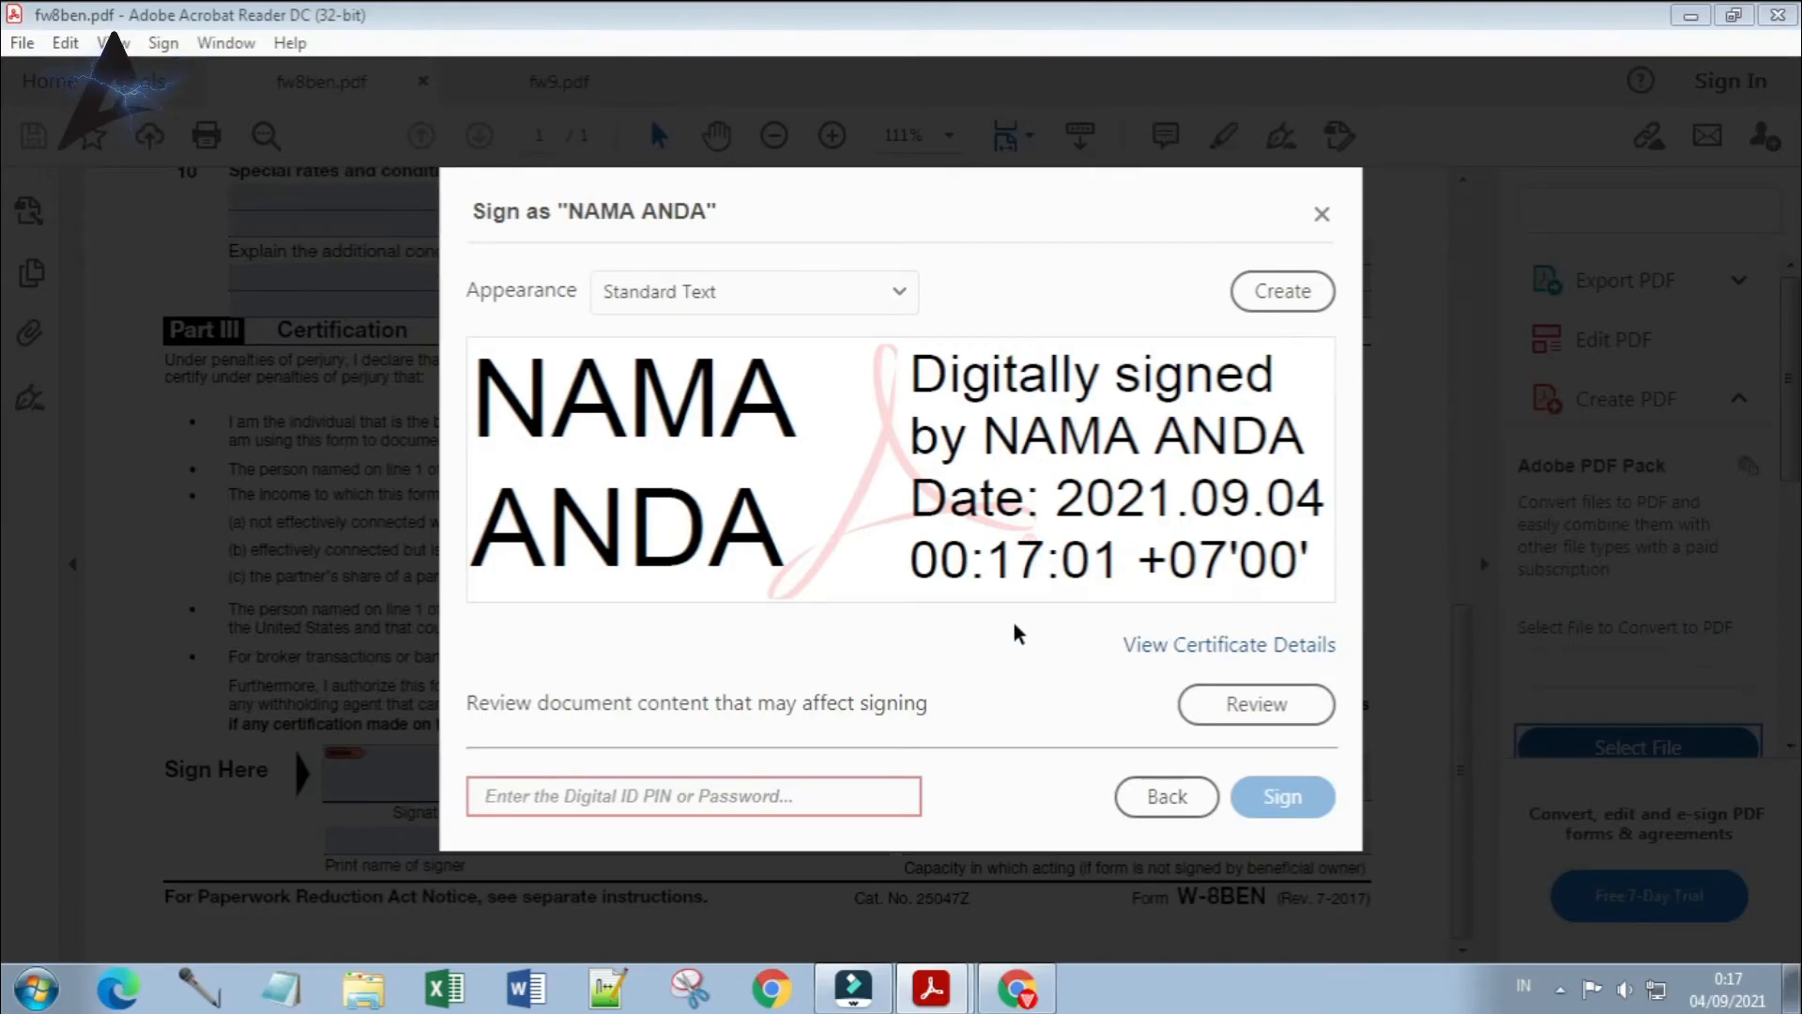
pyautogui.click(1208, 797)
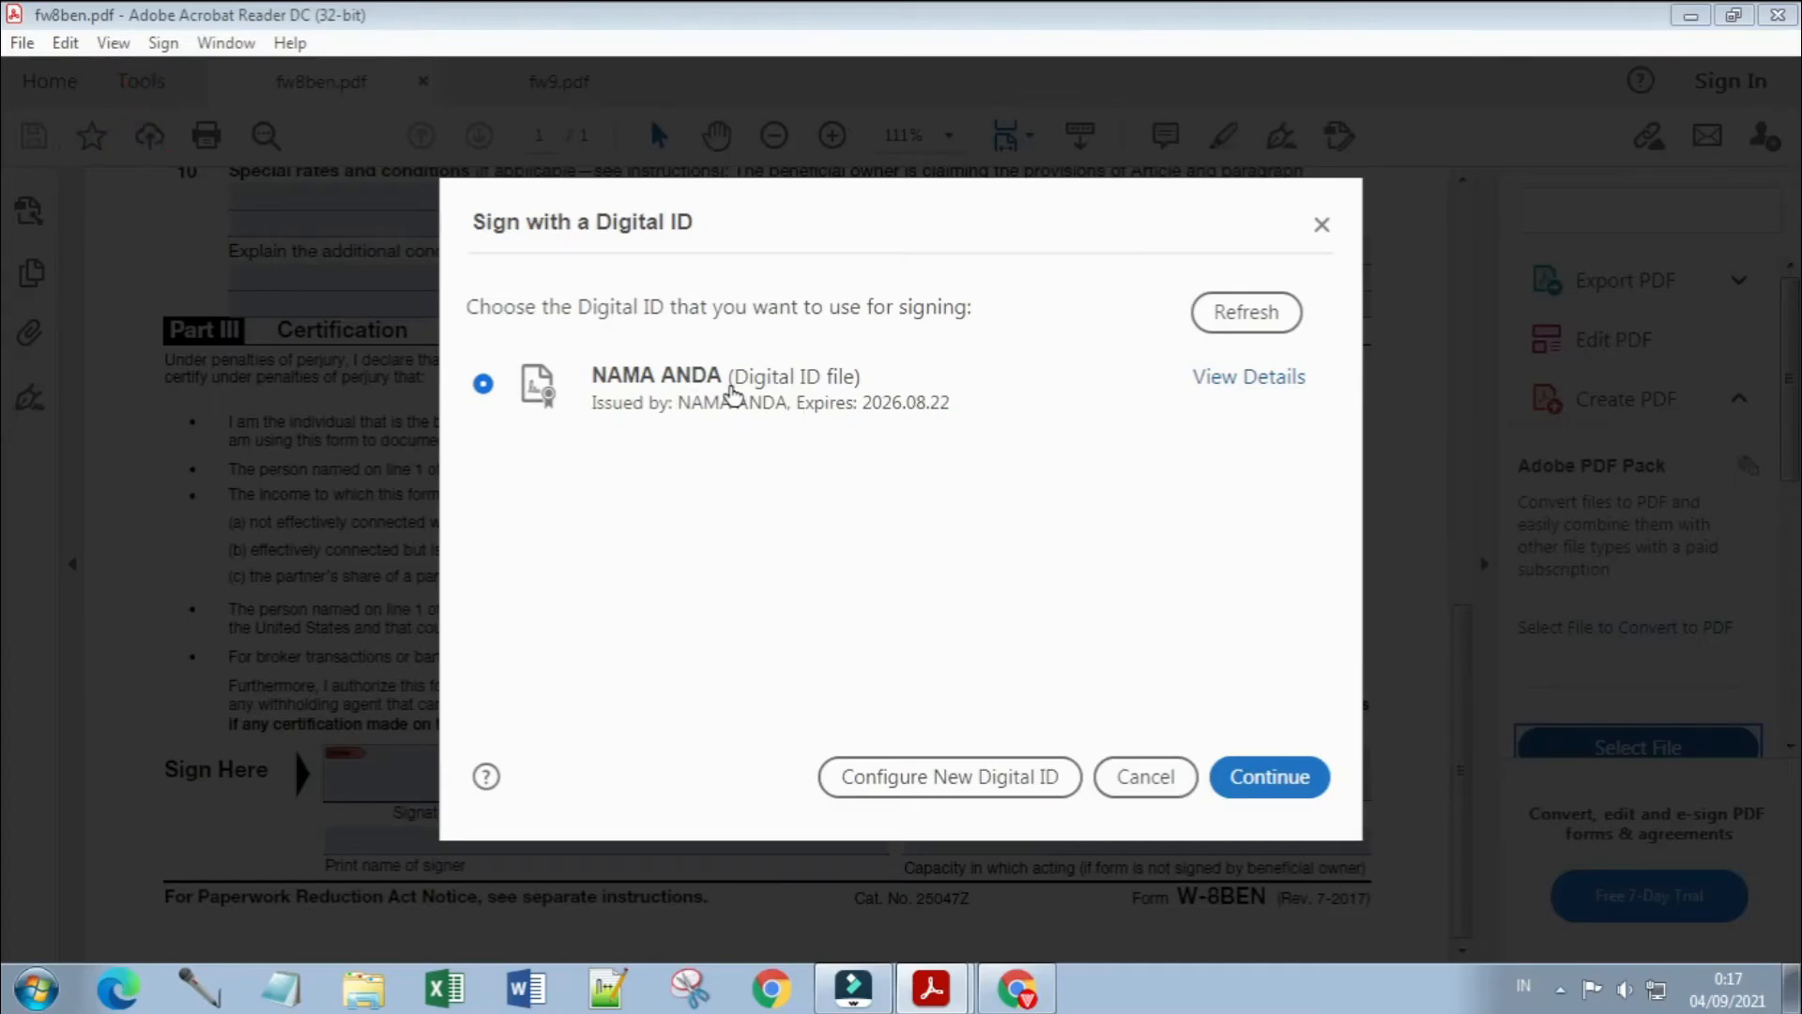
pyautogui.click(728, 390)
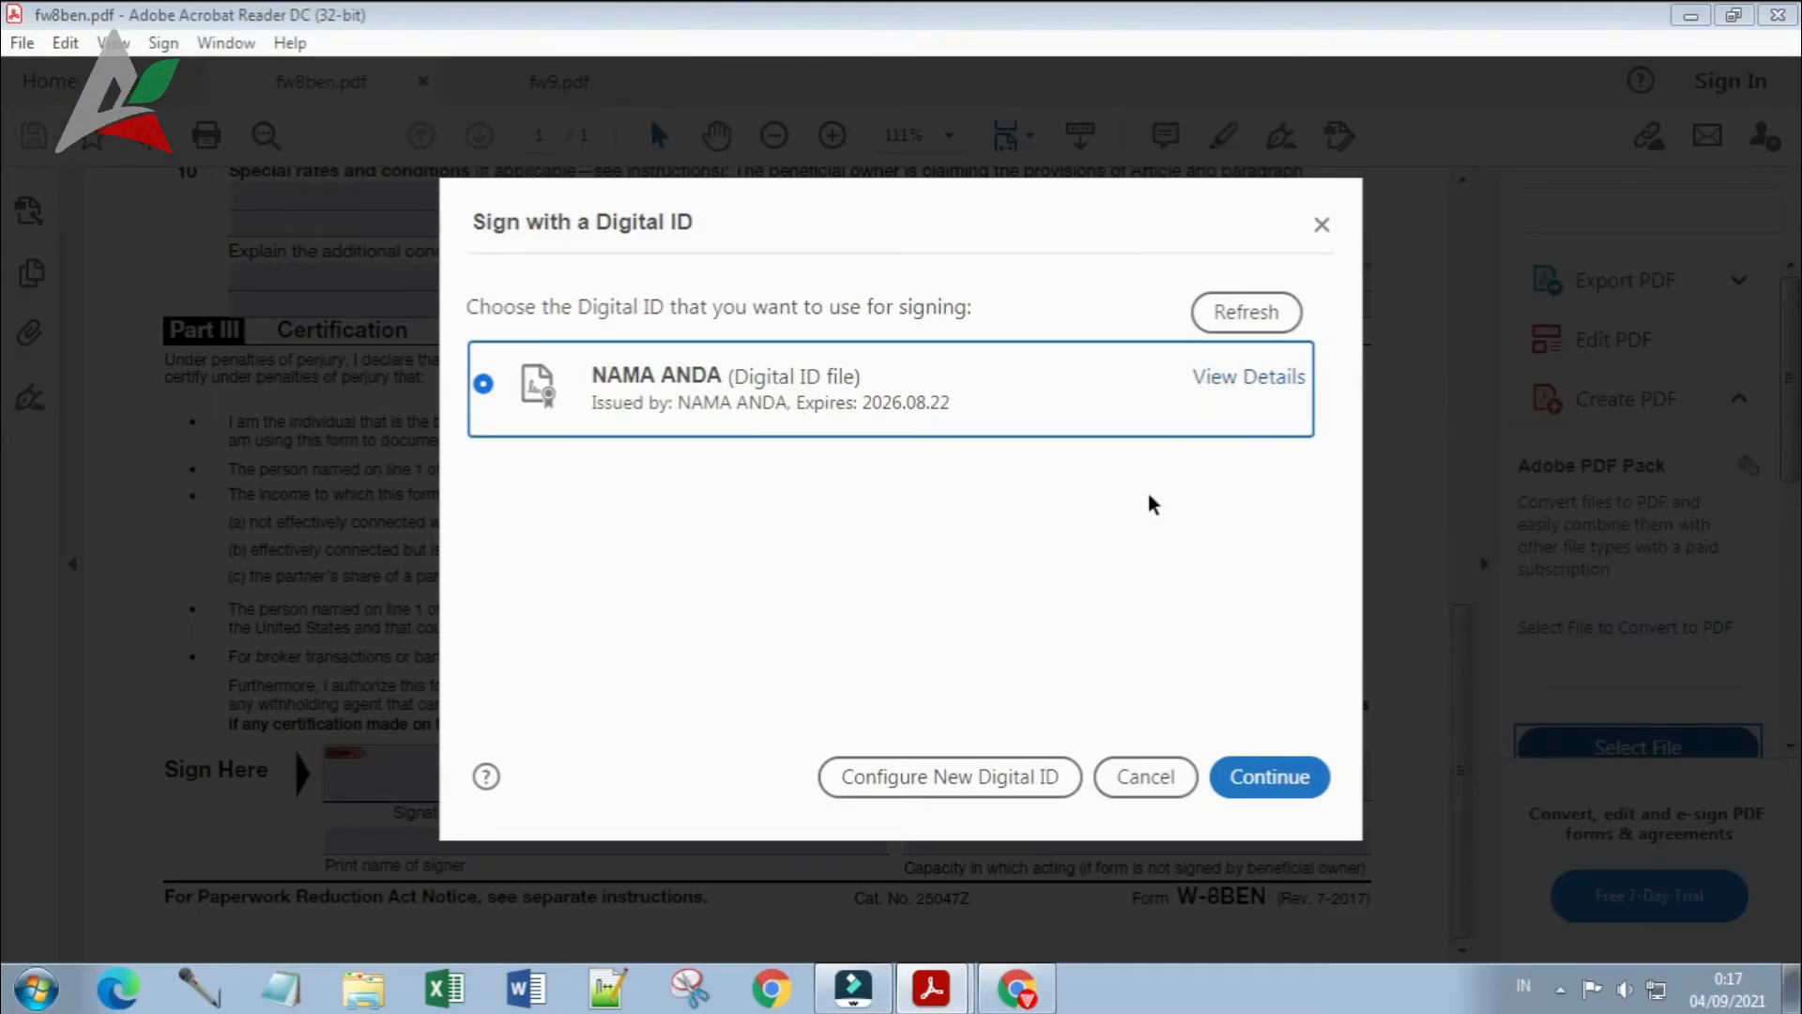
pyautogui.click(1146, 520)
pyautogui.click(1271, 379)
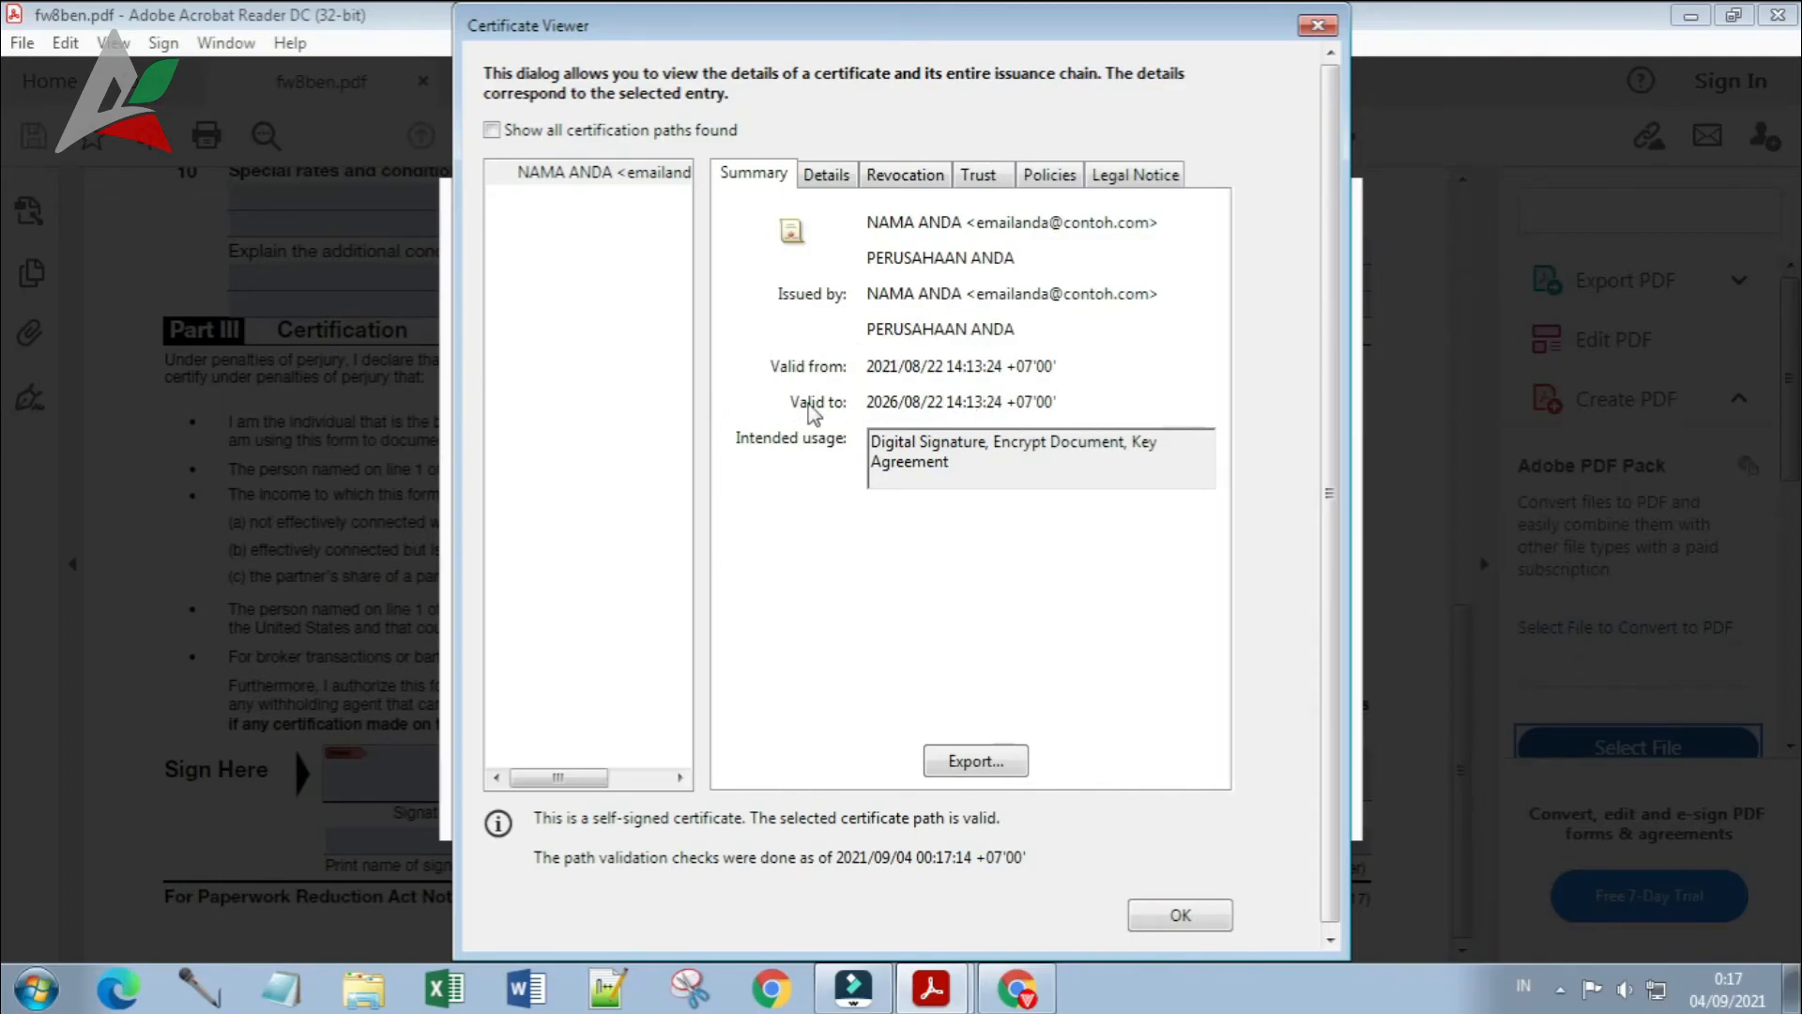
pyautogui.click(1197, 923)
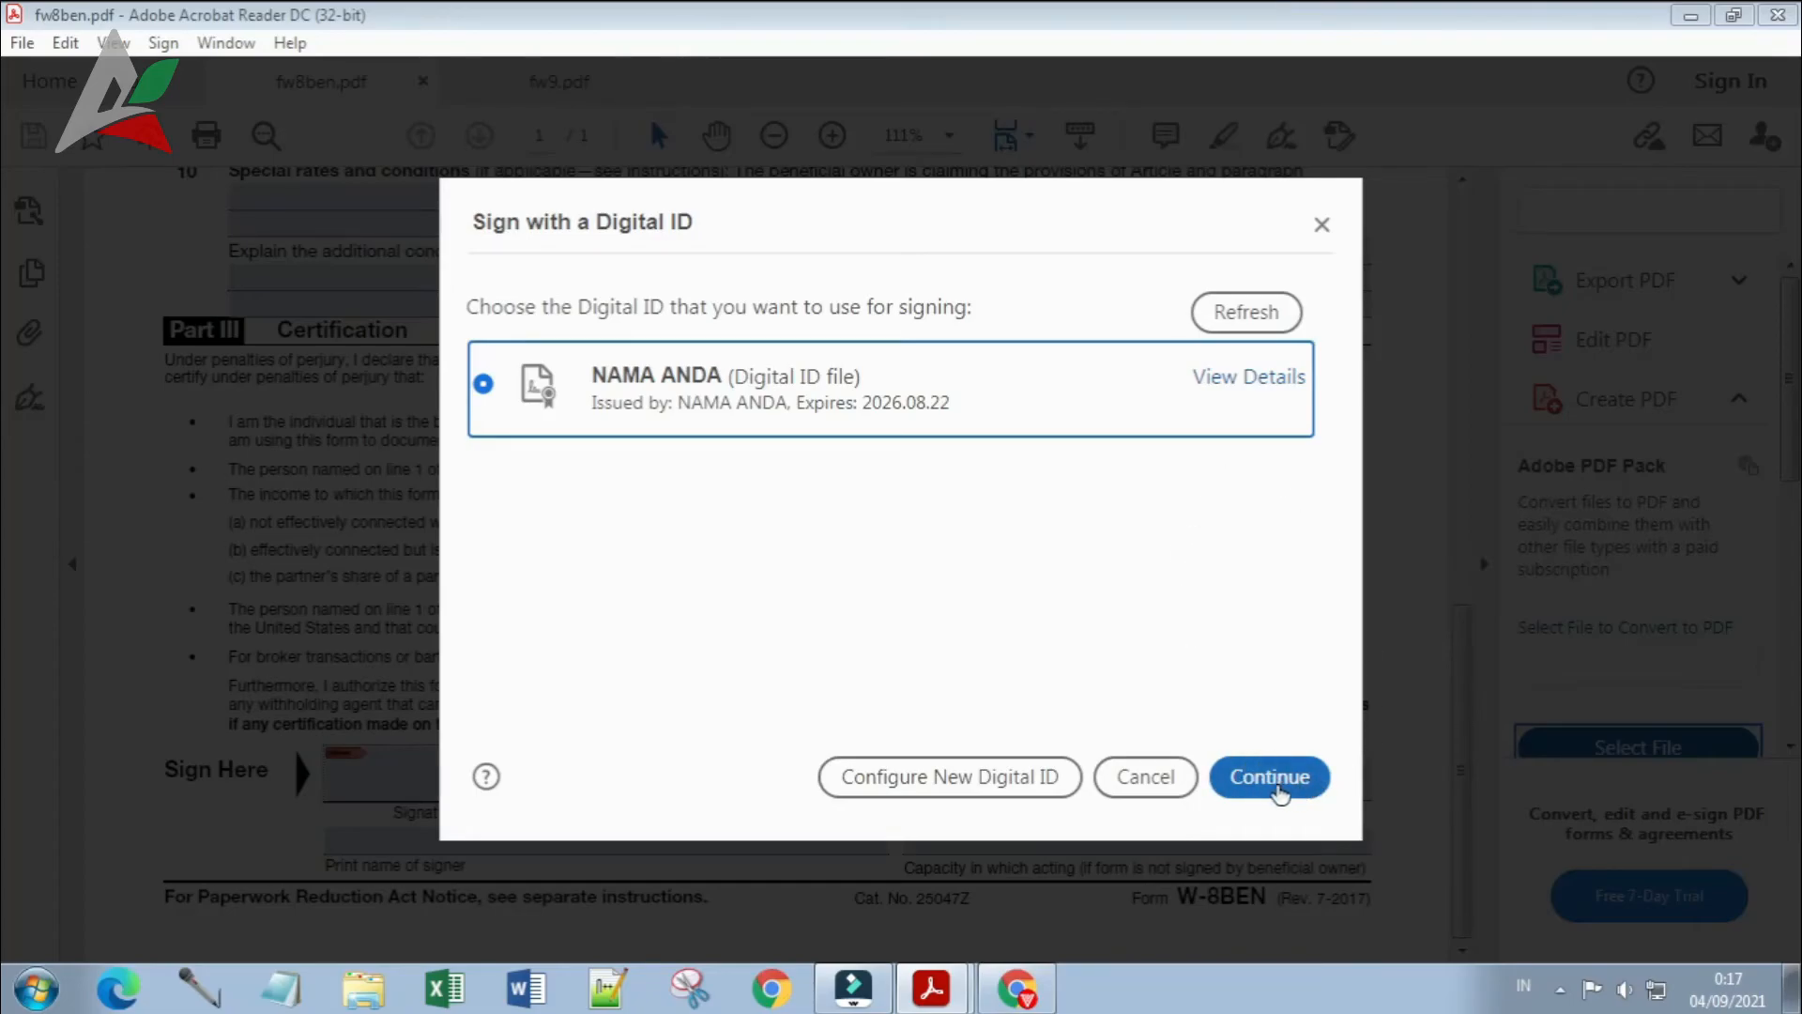
# Step: Continue signing with the existing digital ID and review the document content that may affect signing
pyautogui.click(1272, 790)
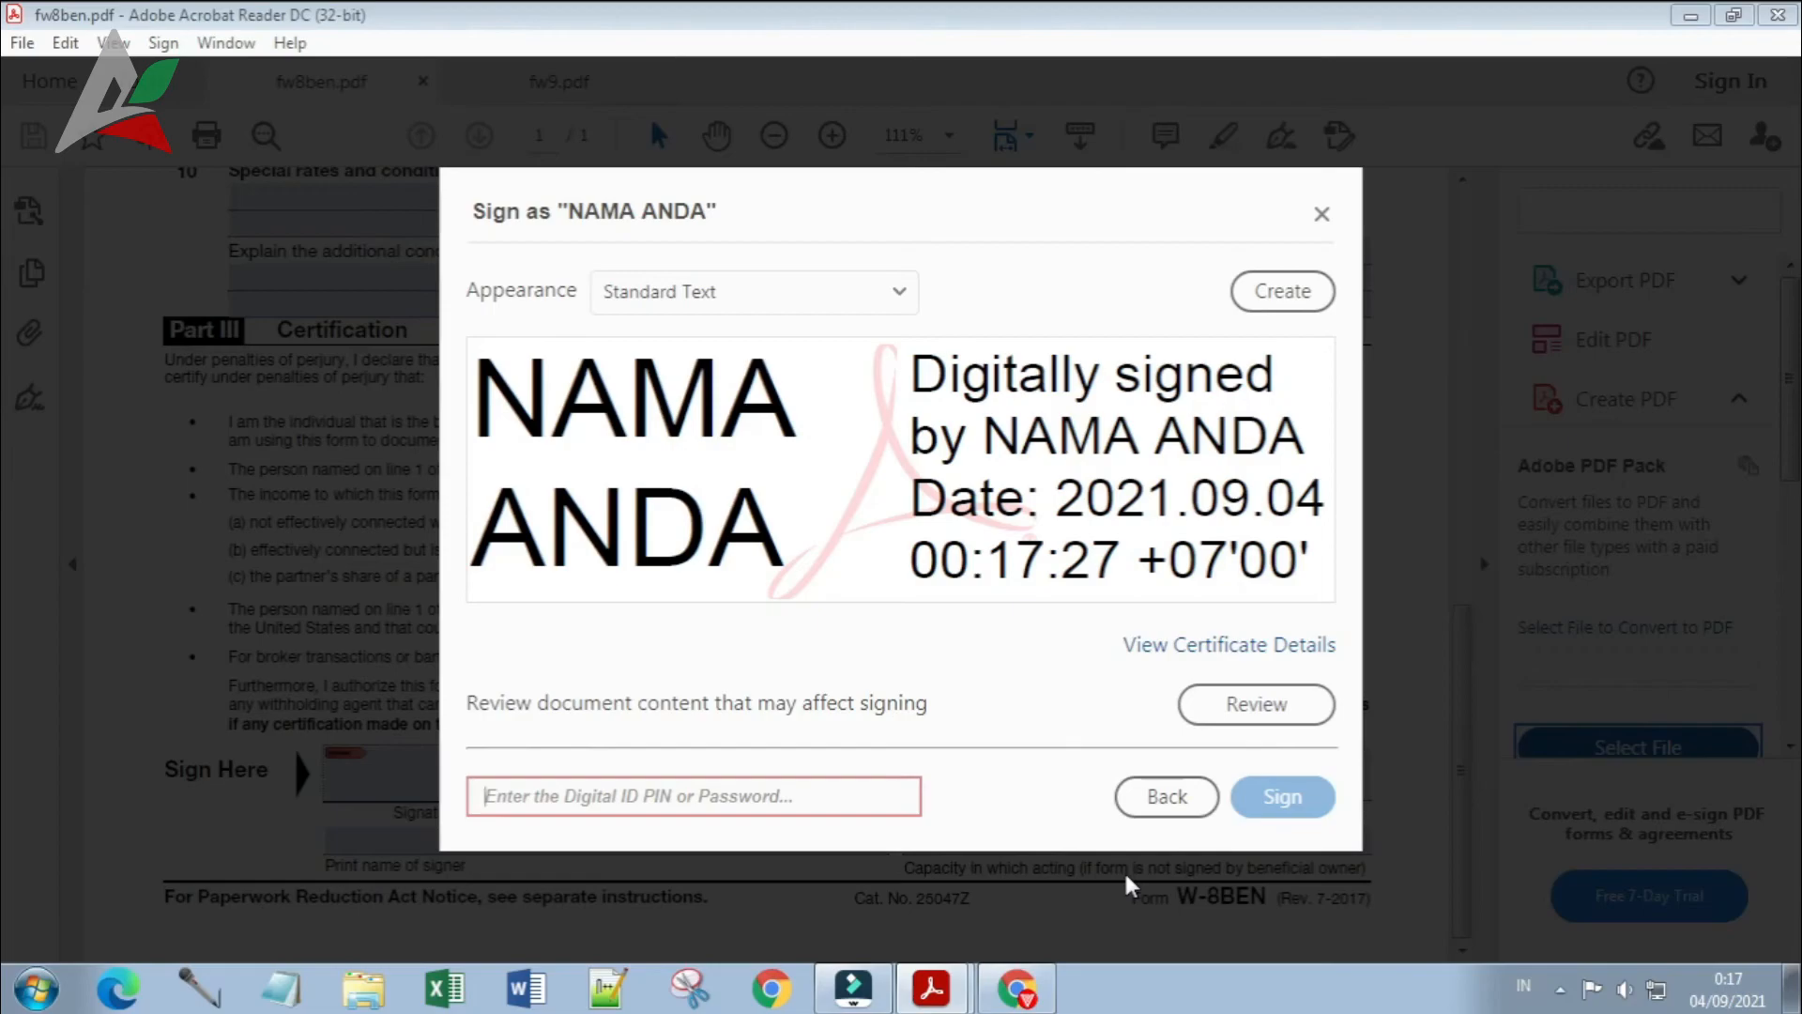
pyautogui.click(1252, 714)
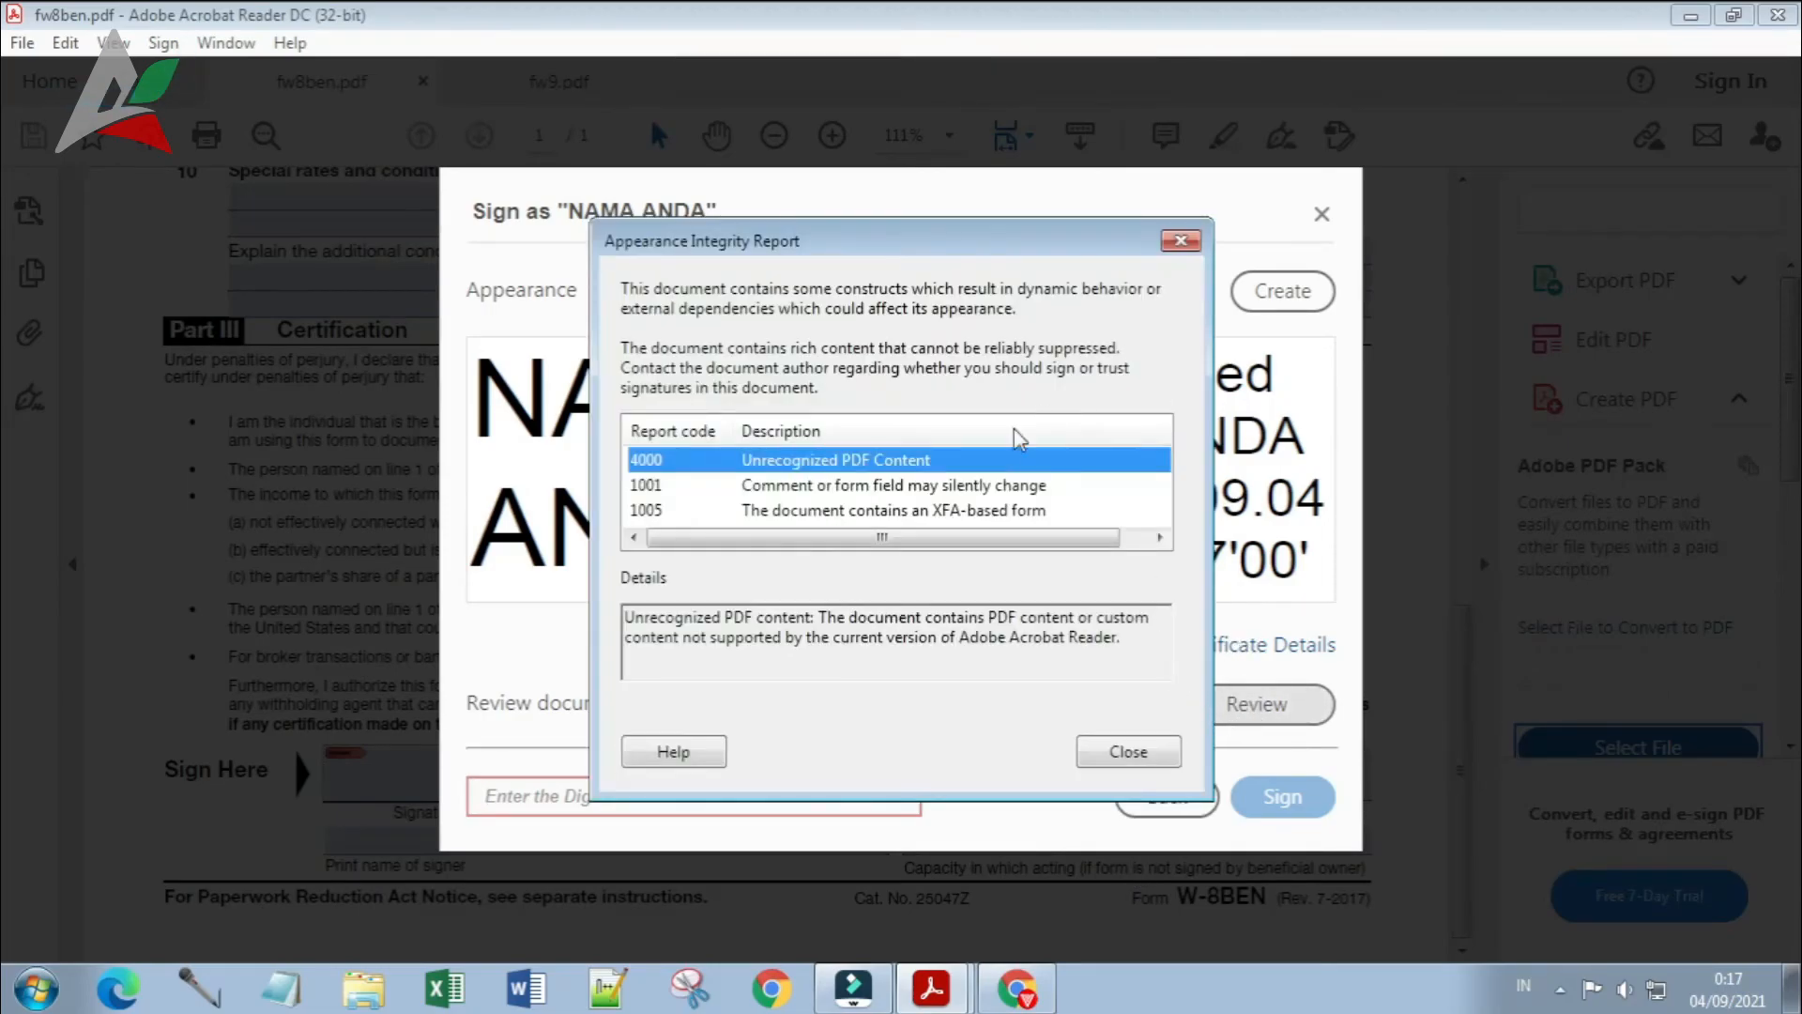
pyautogui.click(1180, 242)
# Step: Examine the signing certificate's summary, trust settings, policy restrictions and legal notice
pyautogui.click(1253, 646)
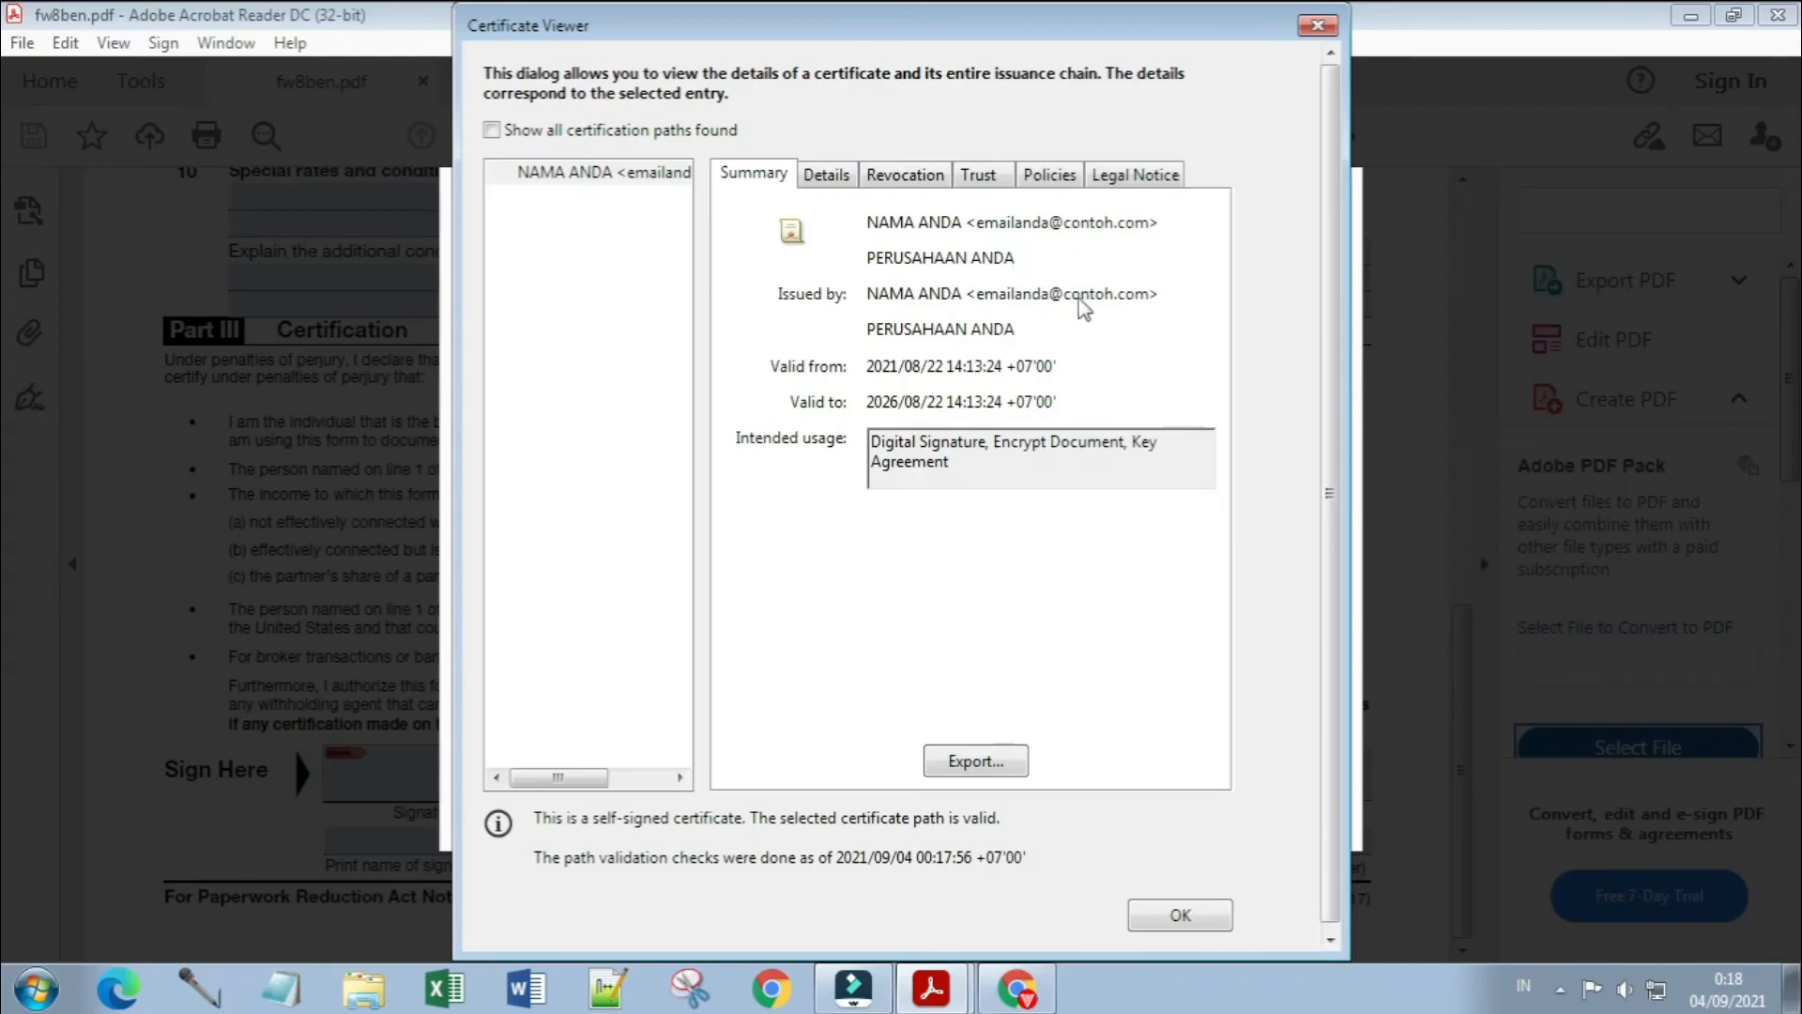
pyautogui.click(987, 178)
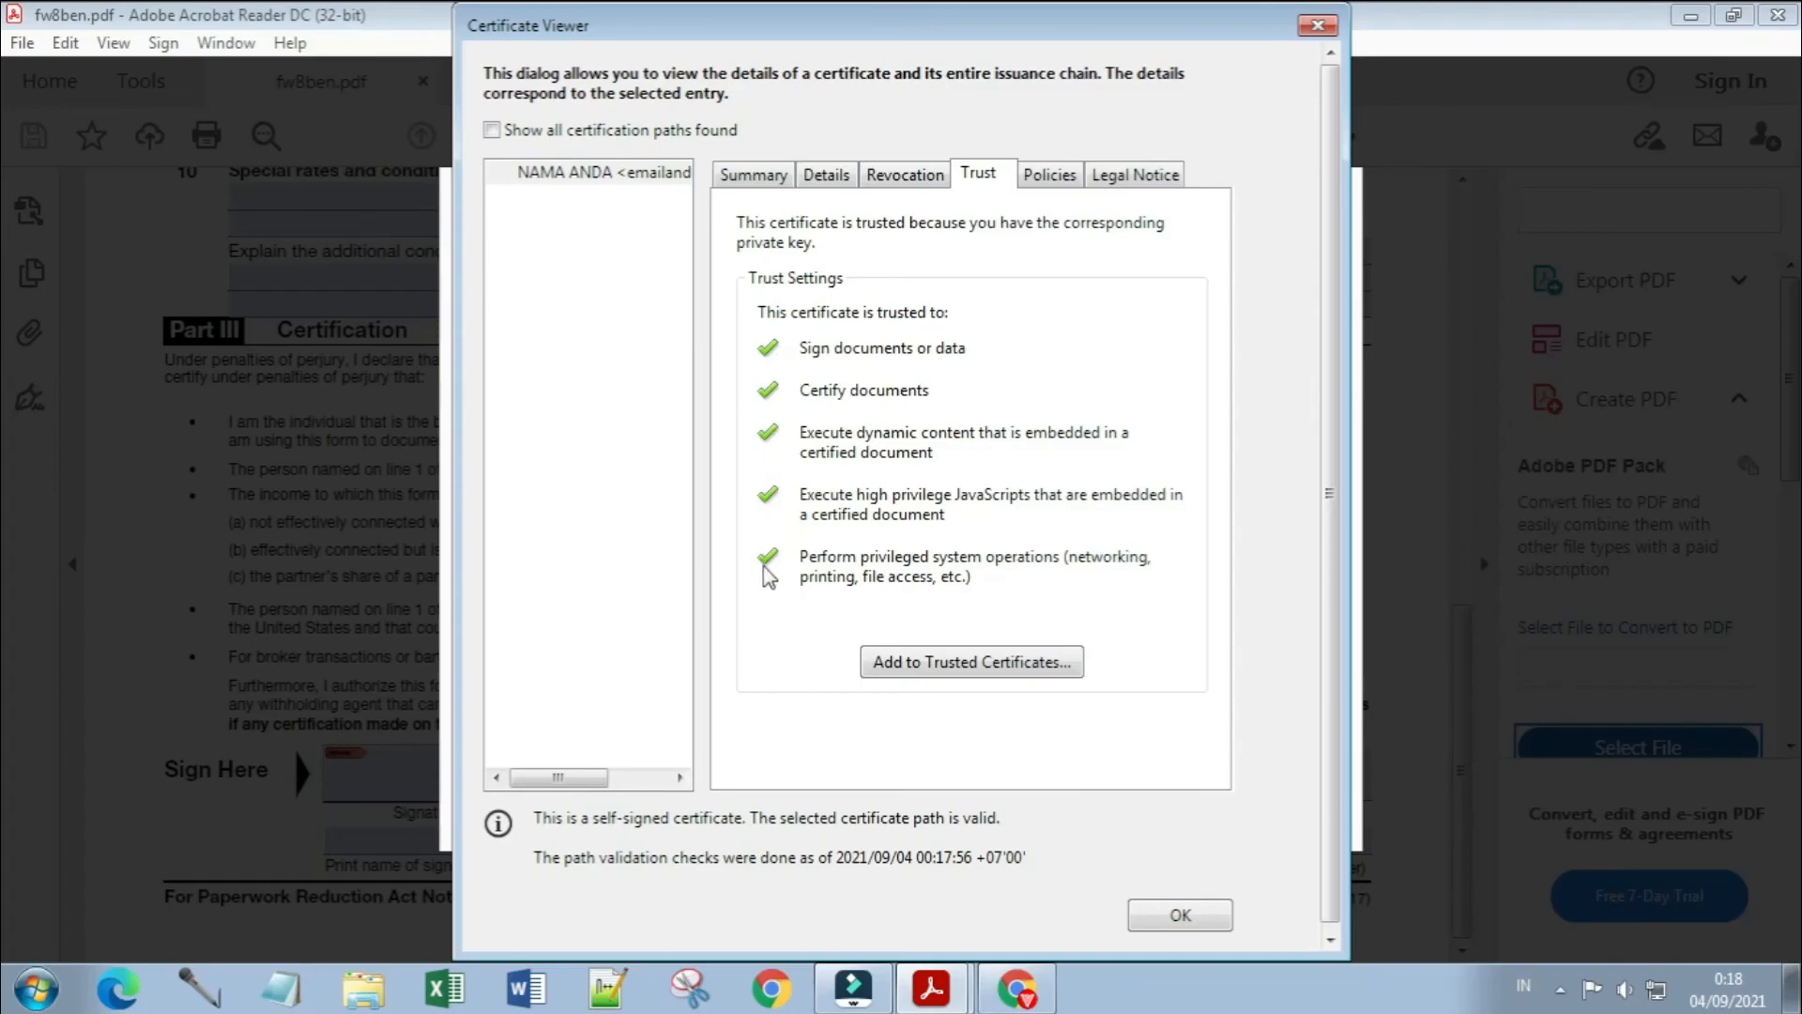
pyautogui.click(1050, 179)
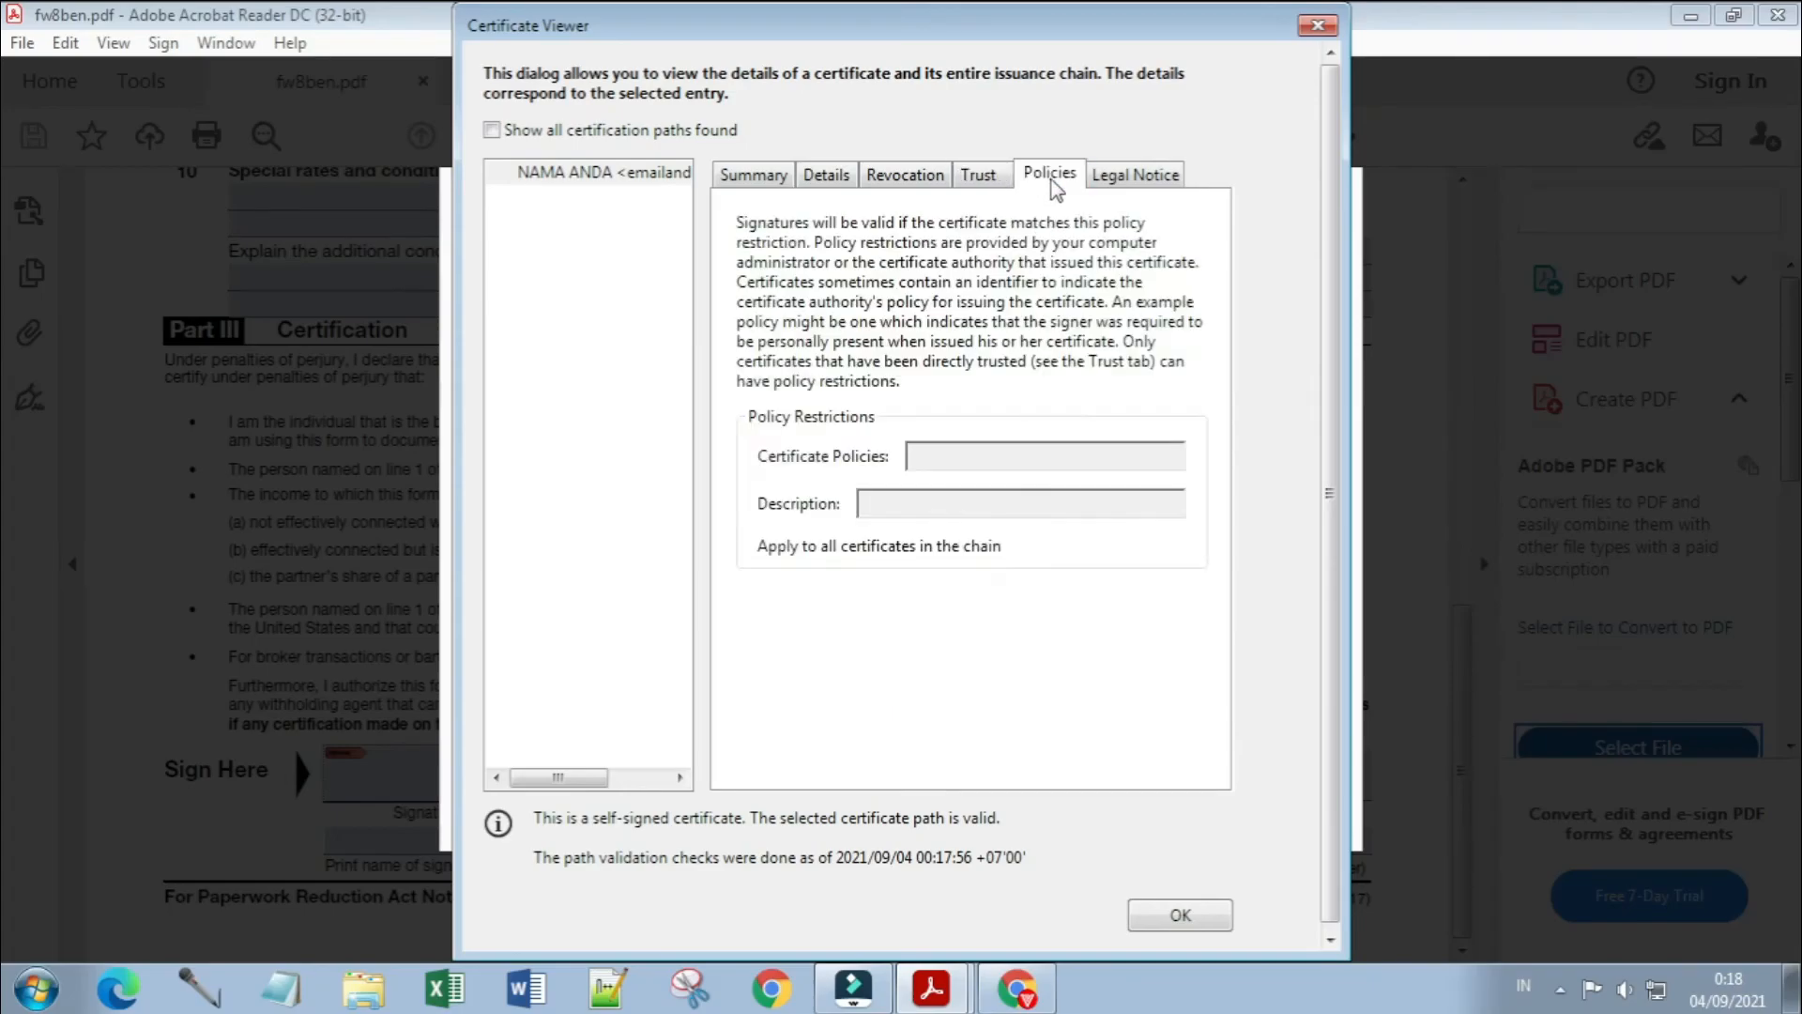
pyautogui.click(1118, 181)
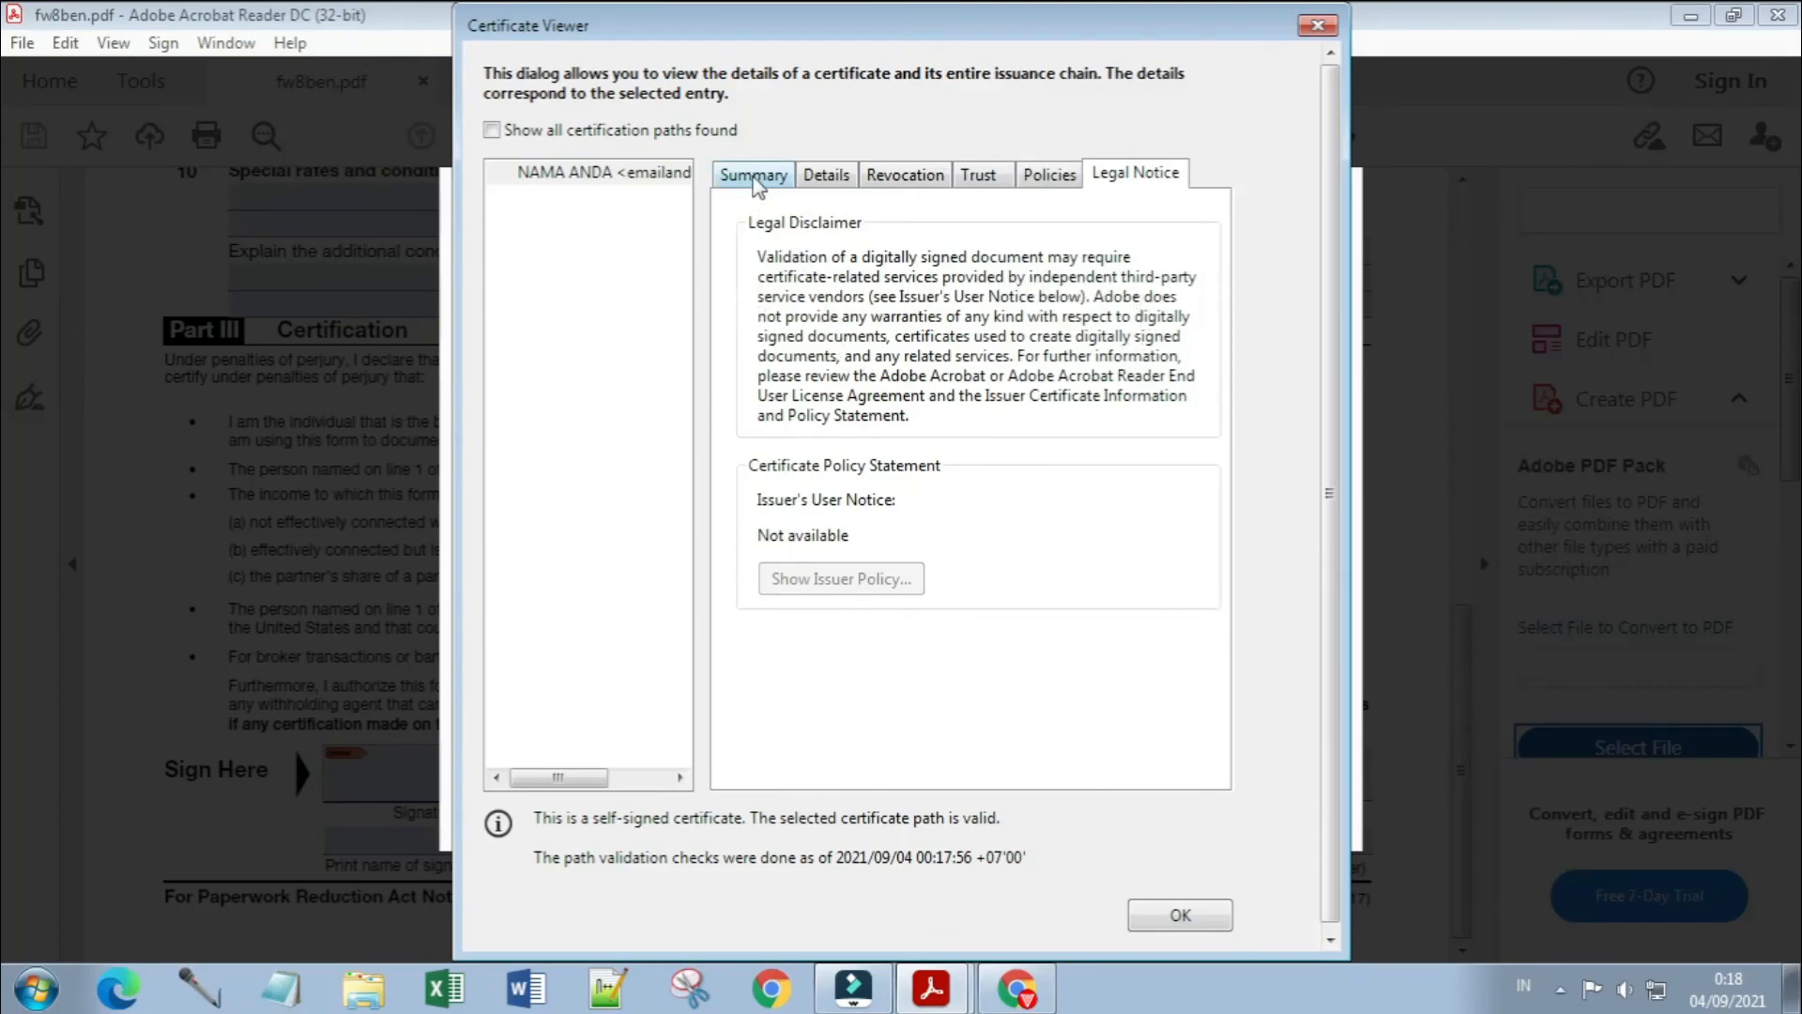
pyautogui.click(755, 180)
pyautogui.click(1180, 916)
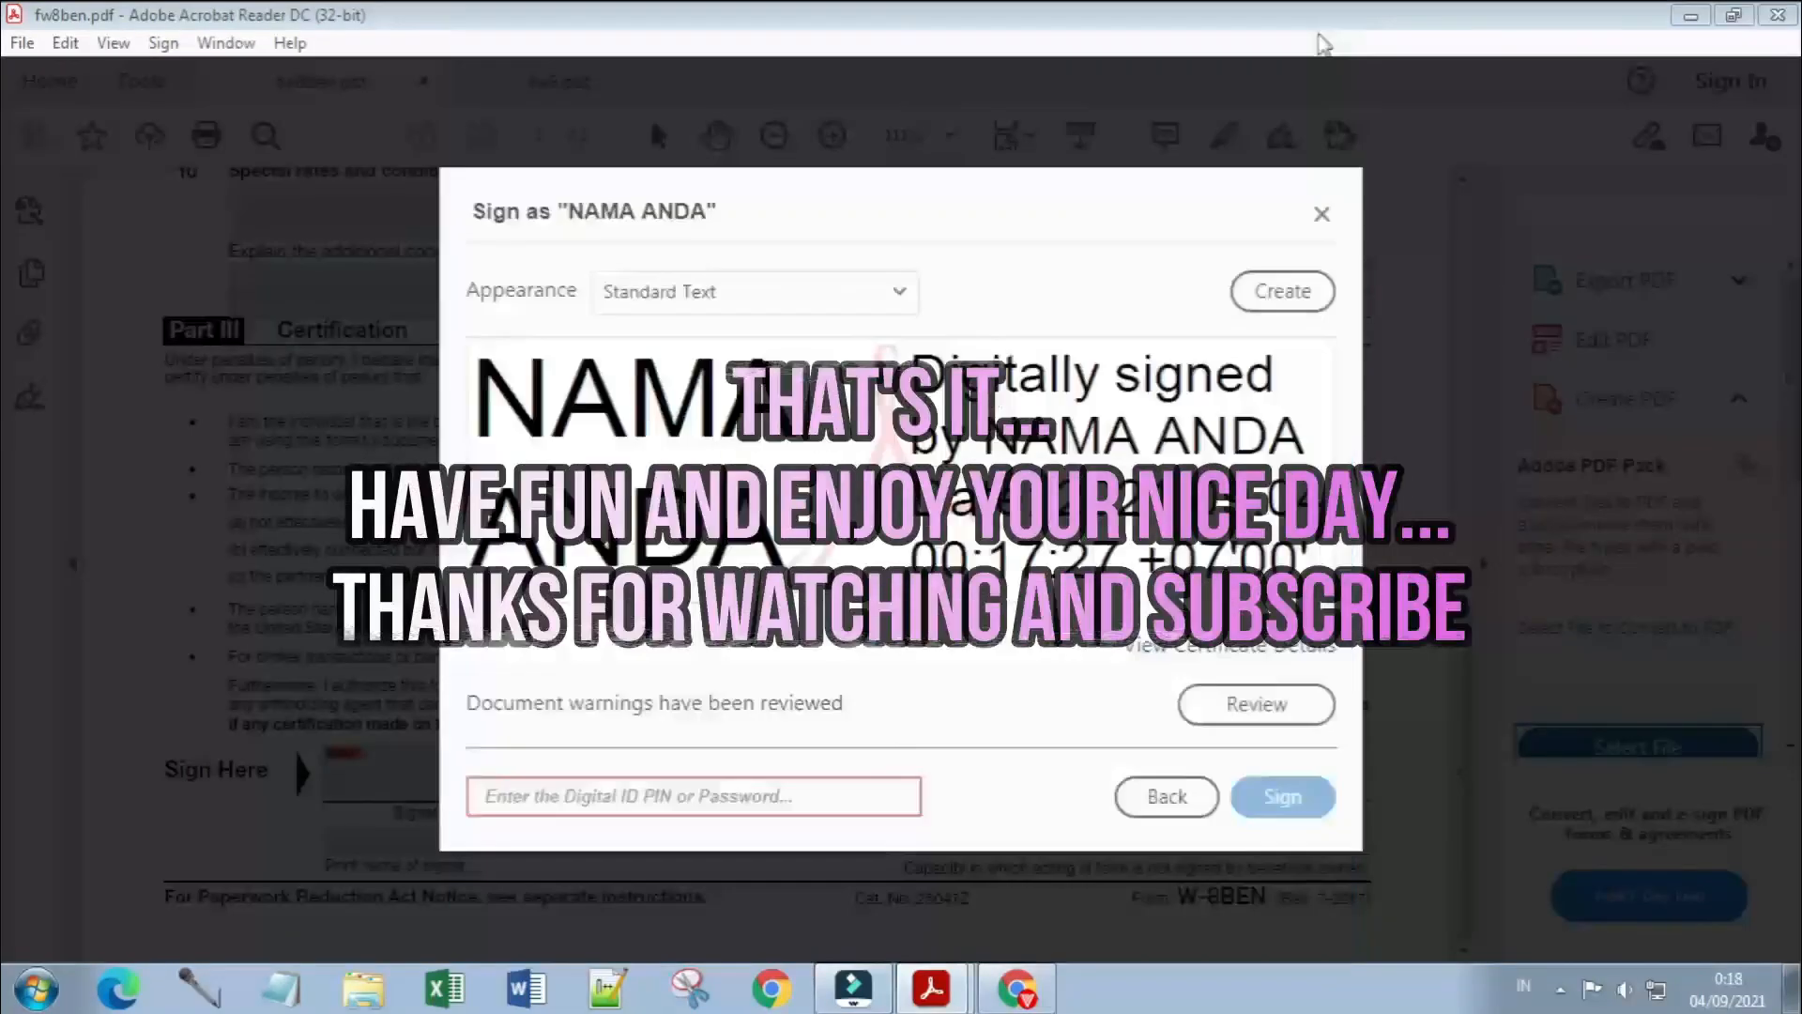